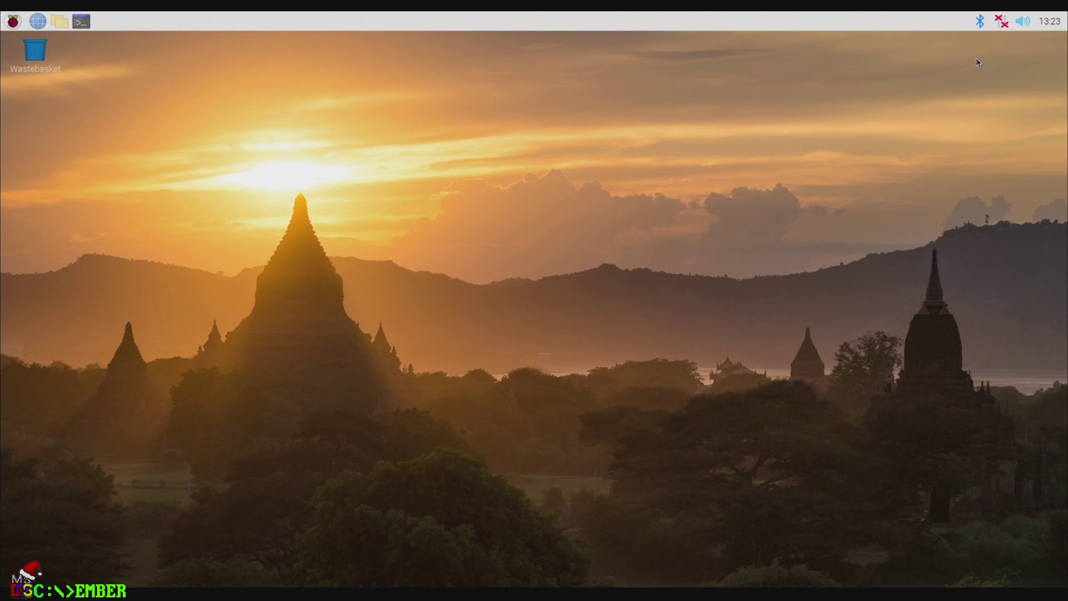
Step: Set the Wireless LAN Country to FR France
click(529, 307)
scroll(520, 490, down, 5)
scroll(528, 487, down, 7)
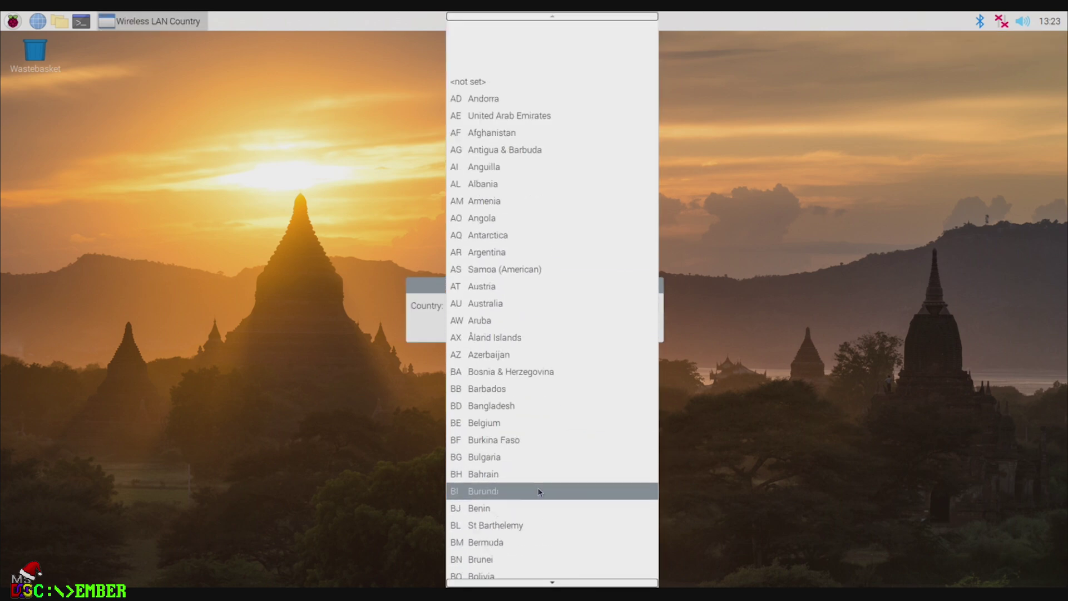
scroll(535, 428, down, 10)
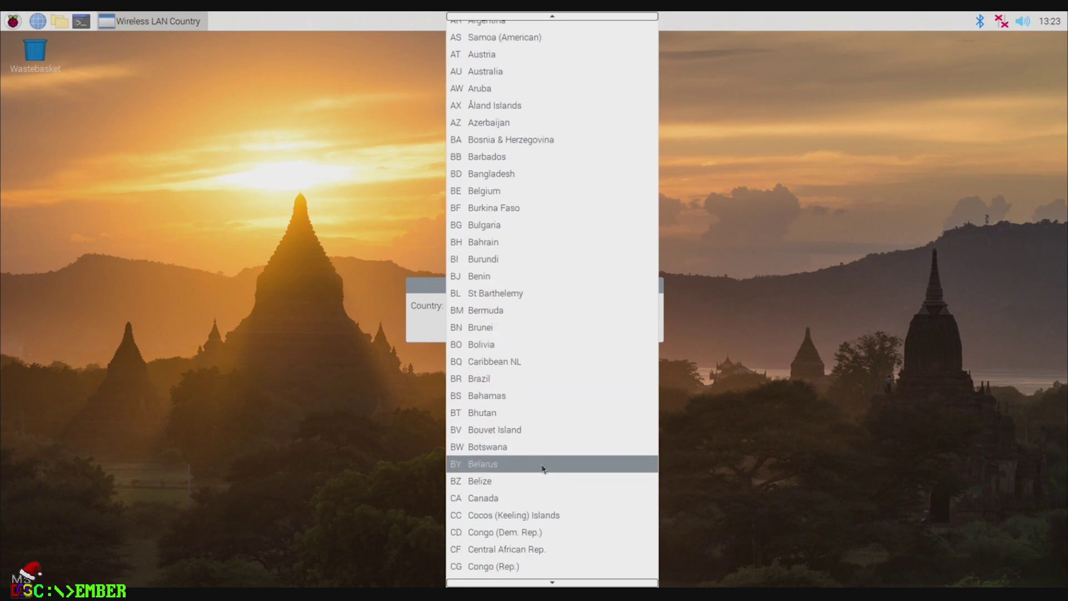
scroll(551, 466, down, 11)
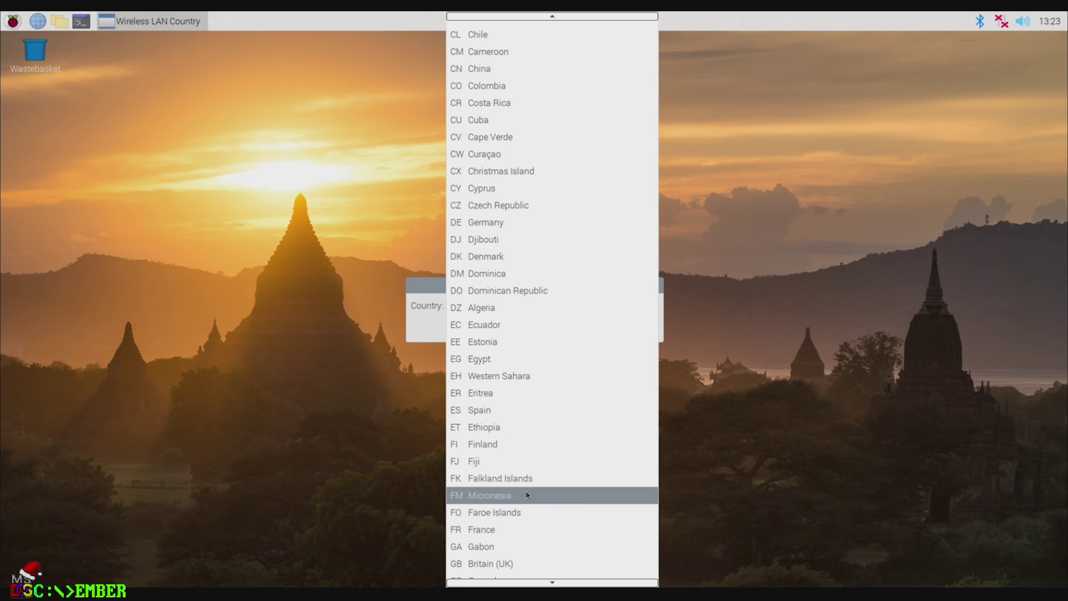
scroll(493, 496, down, 1)
click(491, 503)
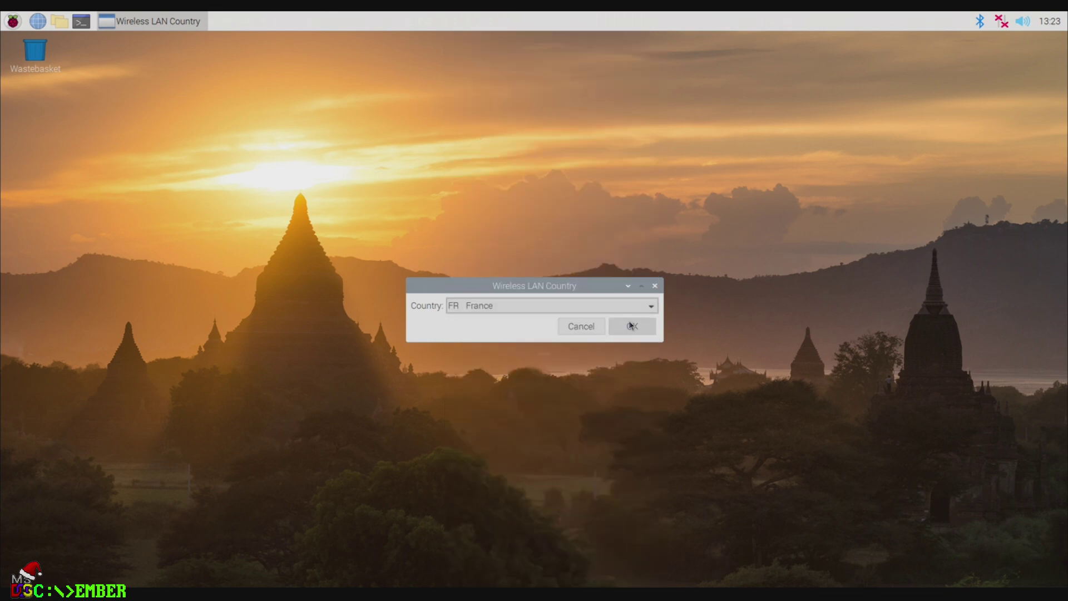
click(627, 324)
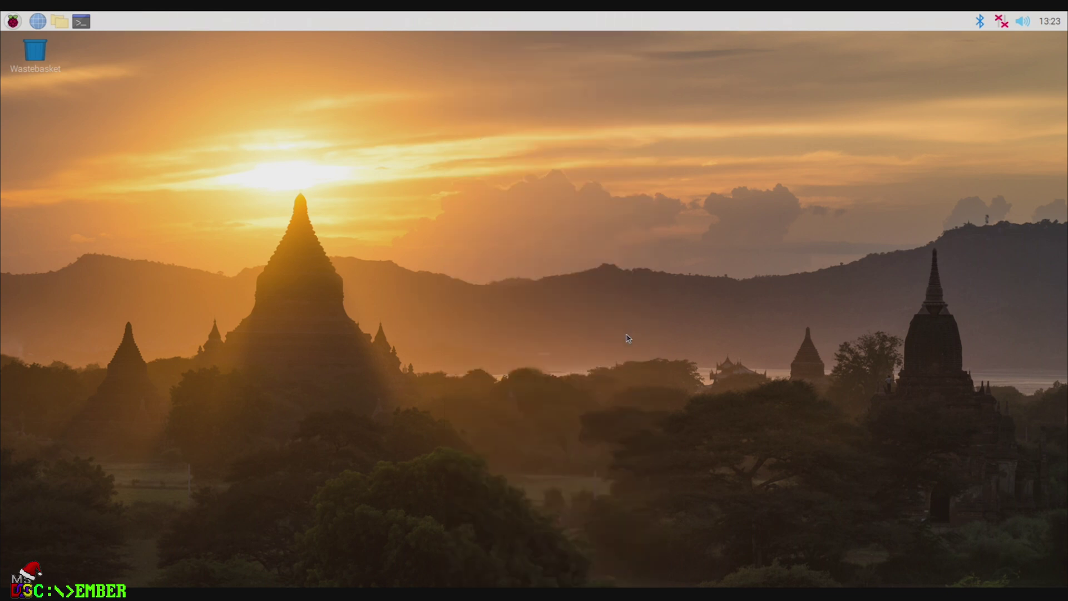
Step: Connect to the NETGEAR_EXT Wi-Fi network with its pre-shared key, retrying until it connects
click(1001, 21)
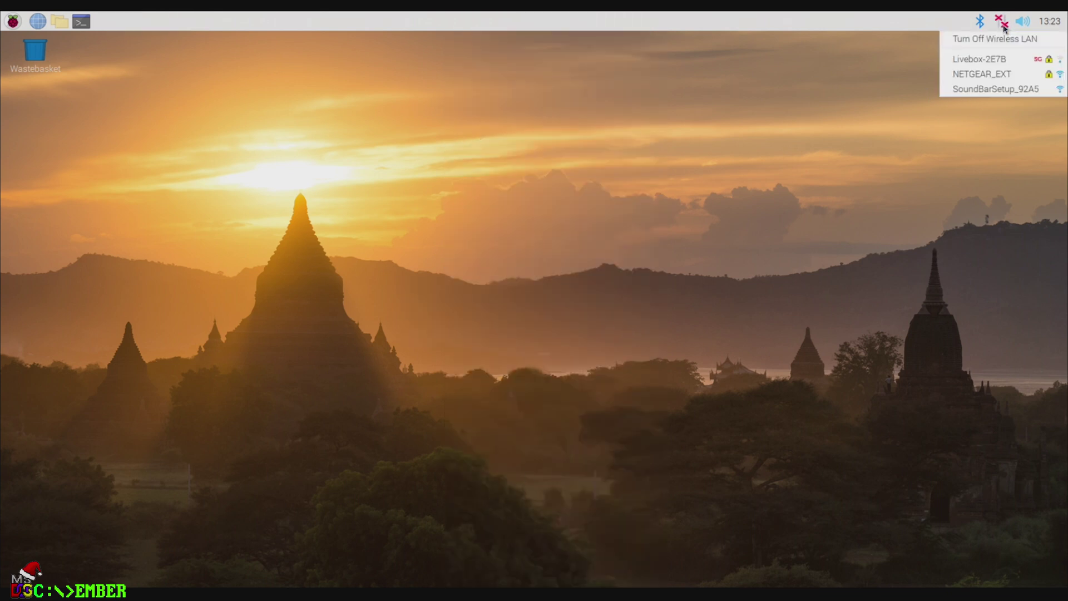
click(984, 74)
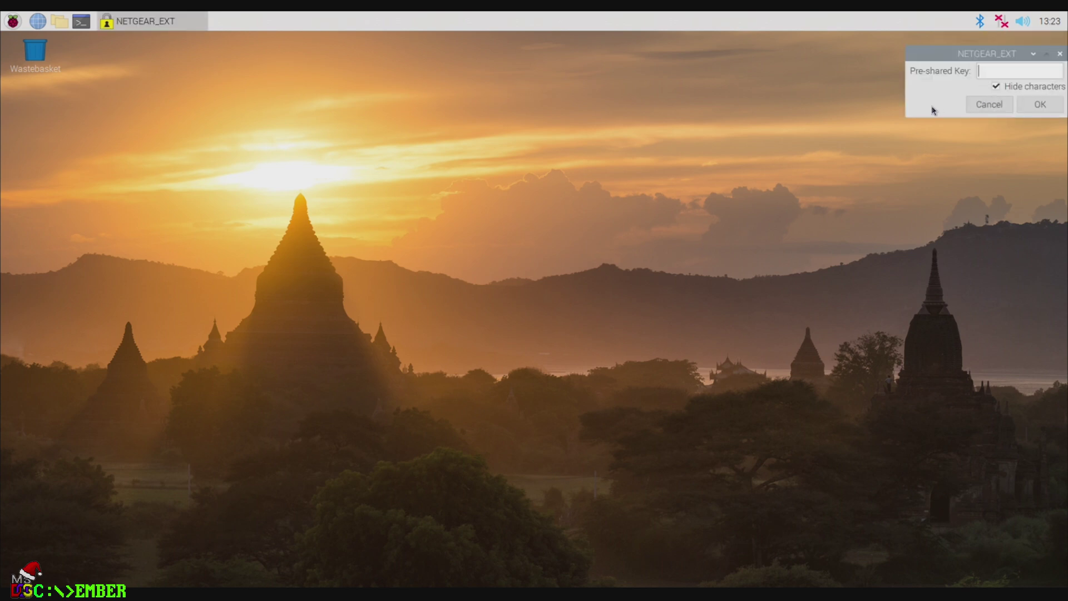
text(••)
key(Return)
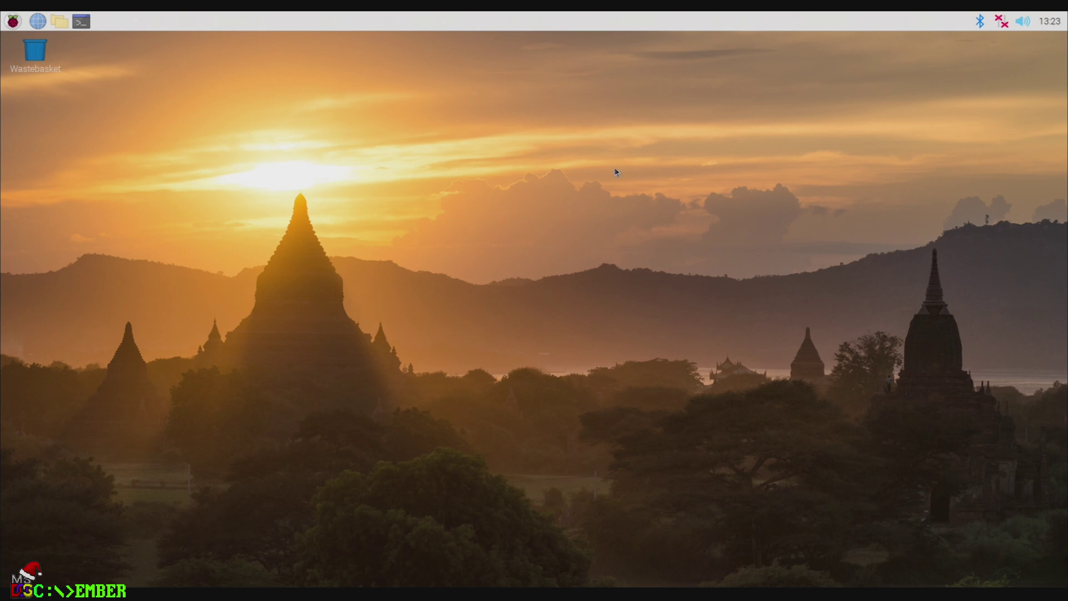
mouse_move(1007, 25)
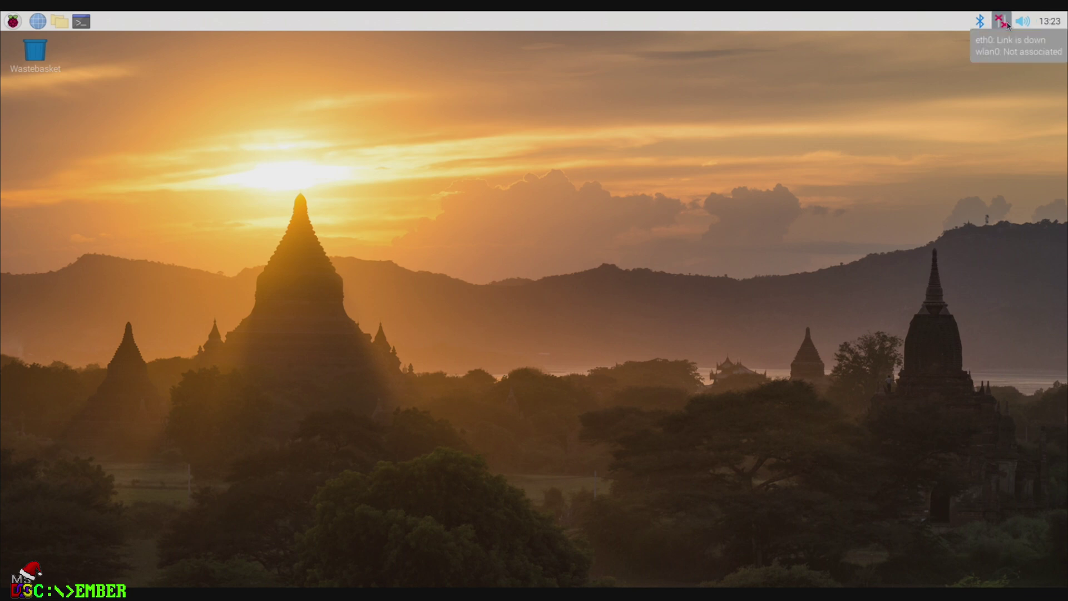
click(1007, 25)
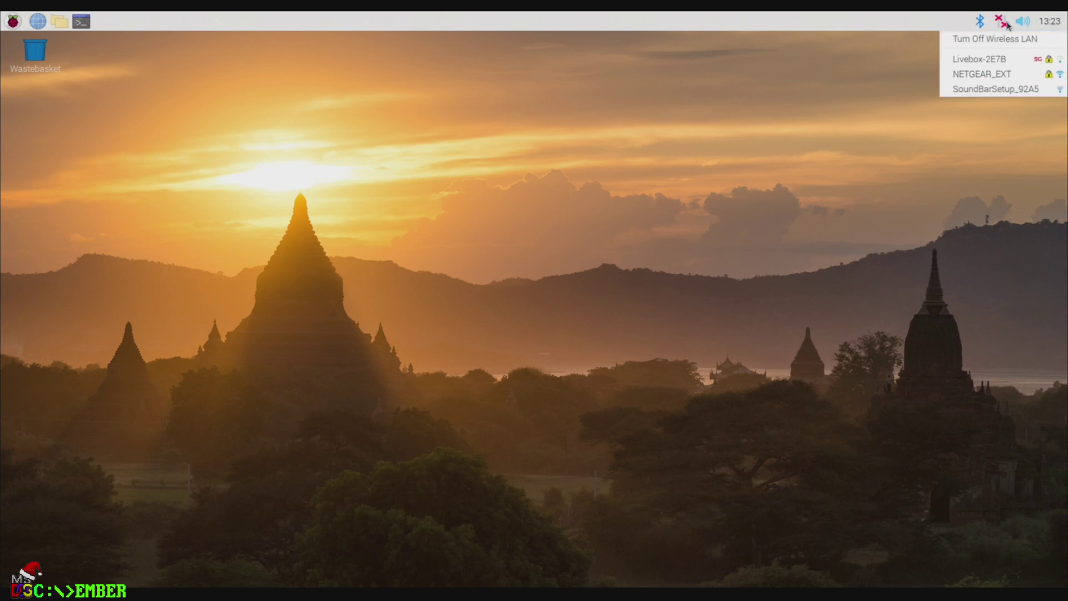
click(997, 78)
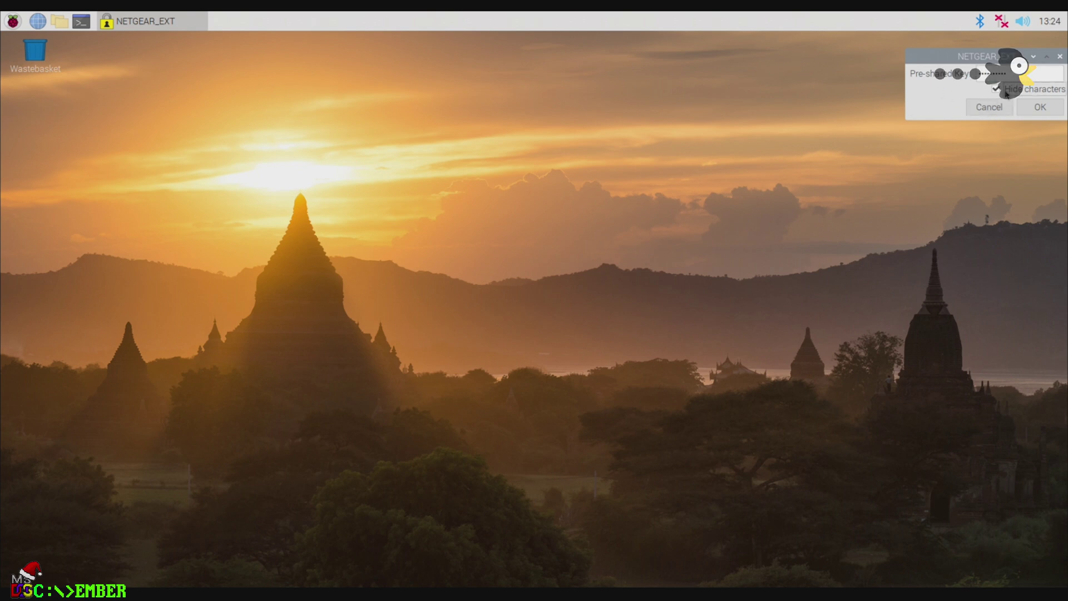
click(1040, 107)
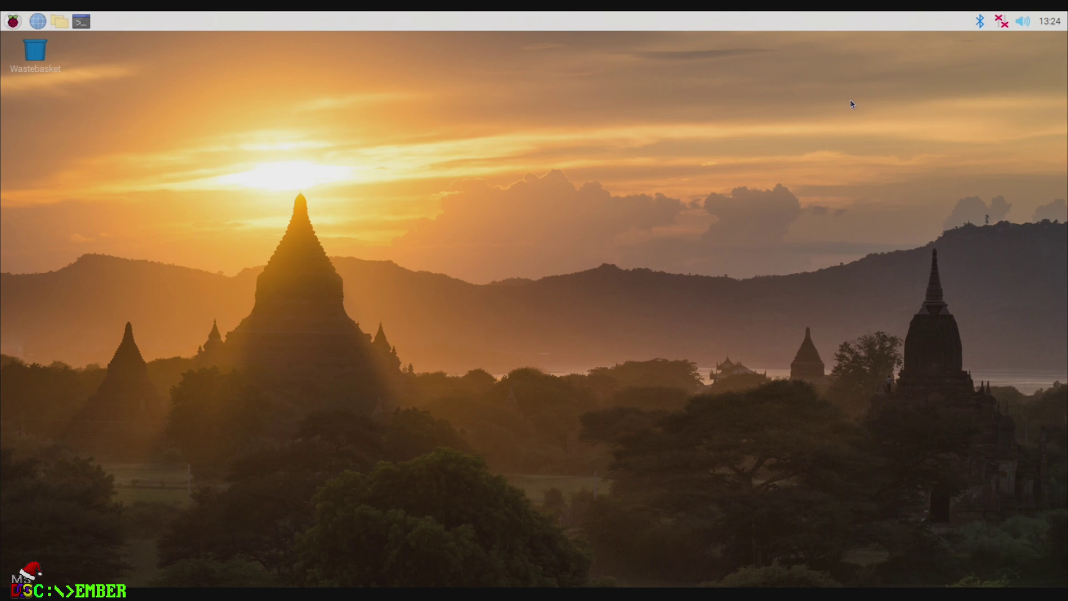
click(1001, 21)
Step: In Mouse and Keyboard Settings, choose the French keyboard layout and test it by typing 'aze'
click(705, 167)
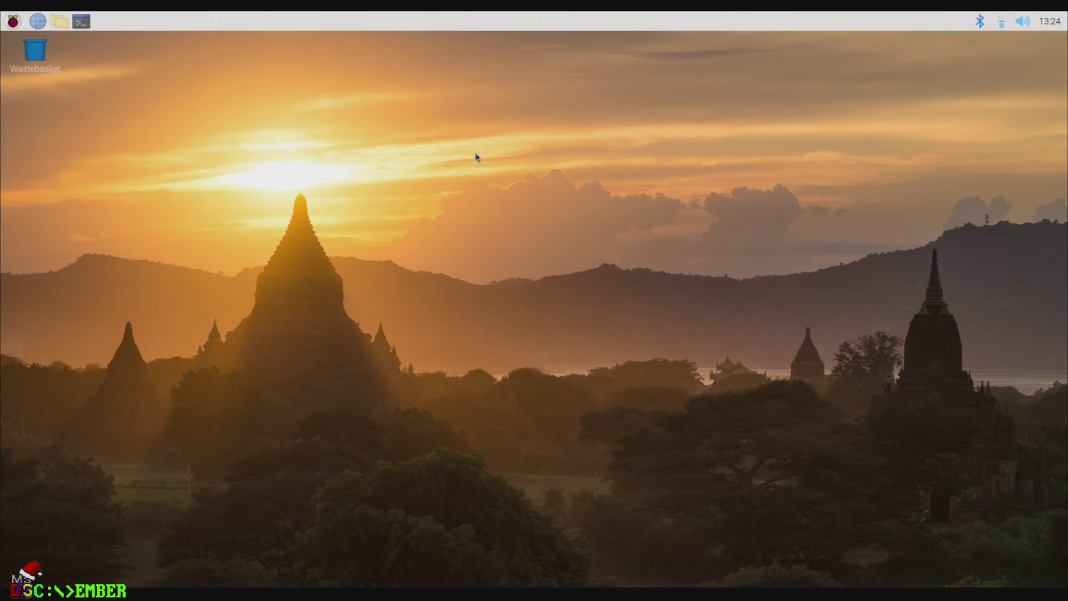
click(8, 21)
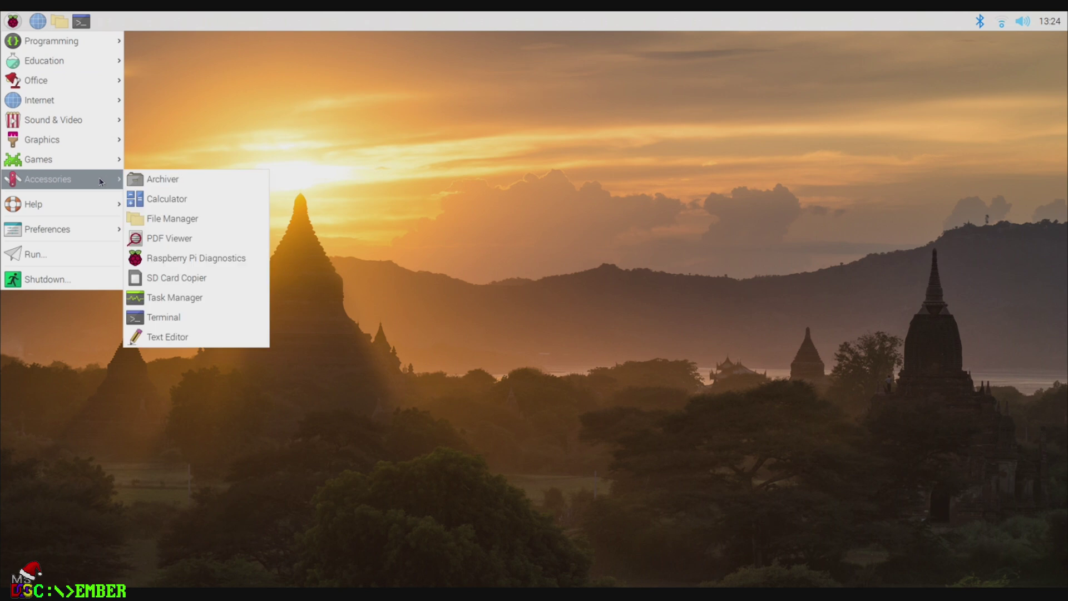
mouse_move(67, 229)
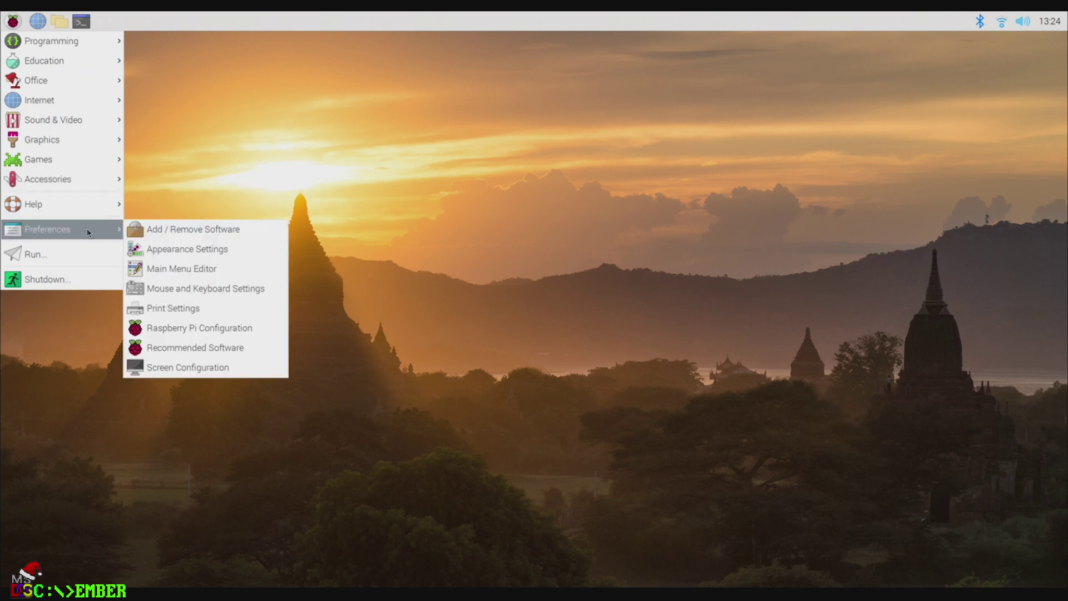
click(219, 288)
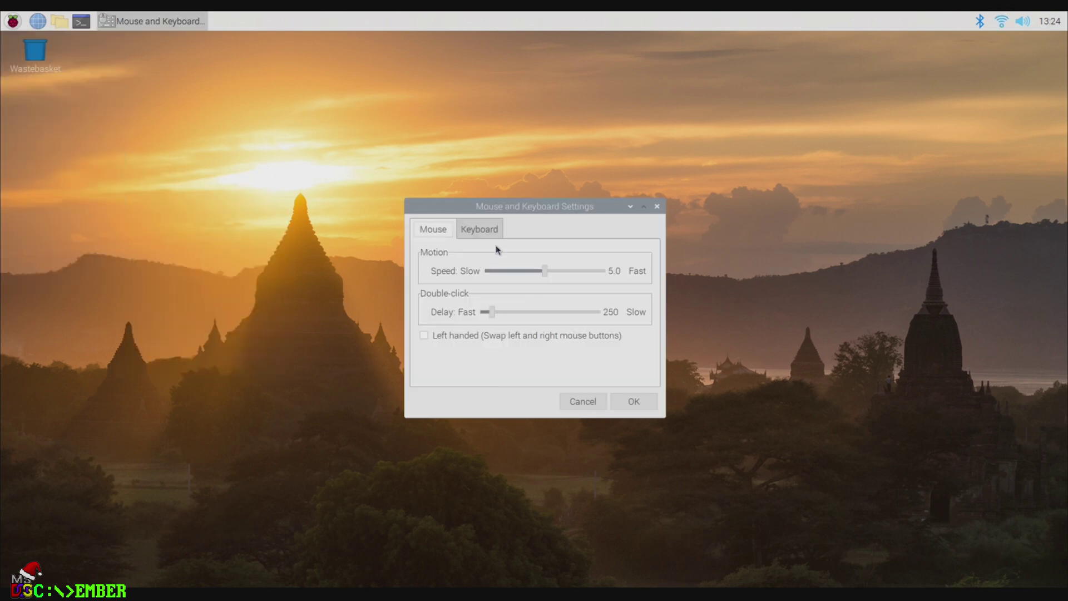
click(473, 229)
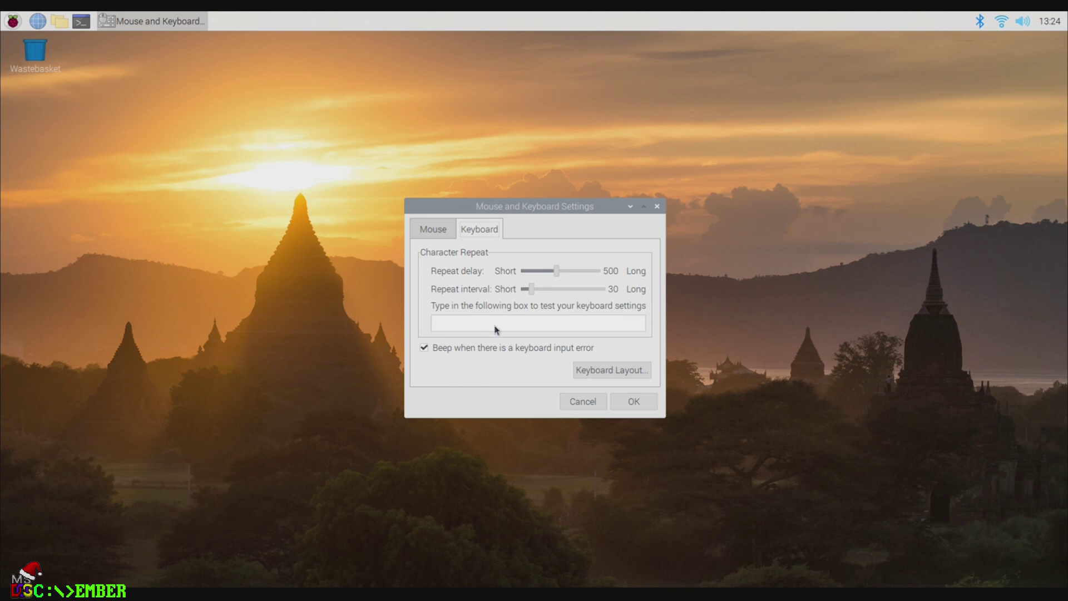
click(617, 369)
click(491, 319)
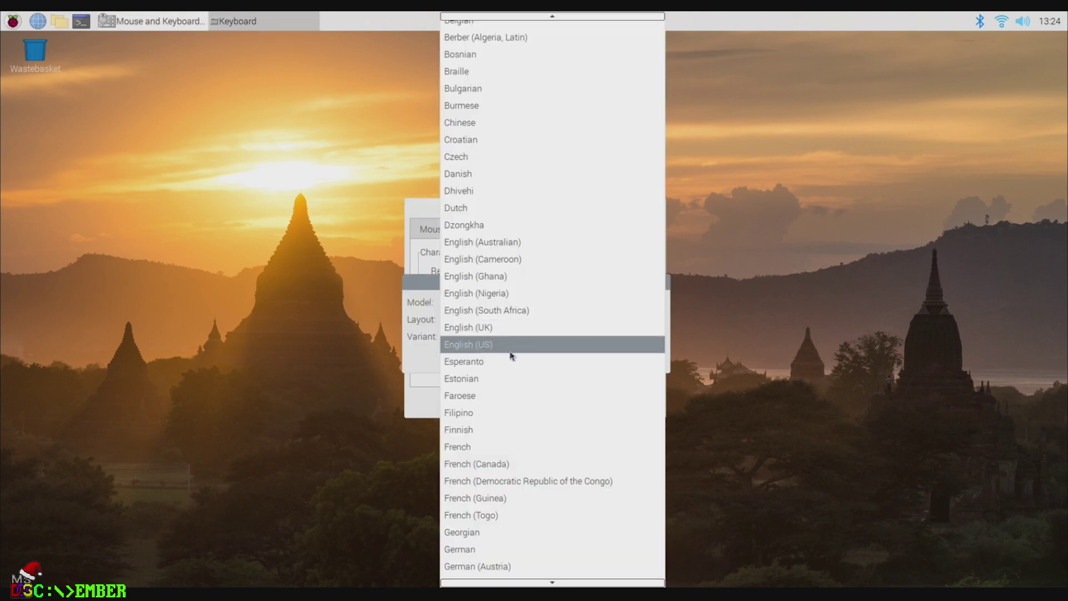
scroll(501, 361, down, 1)
click(474, 415)
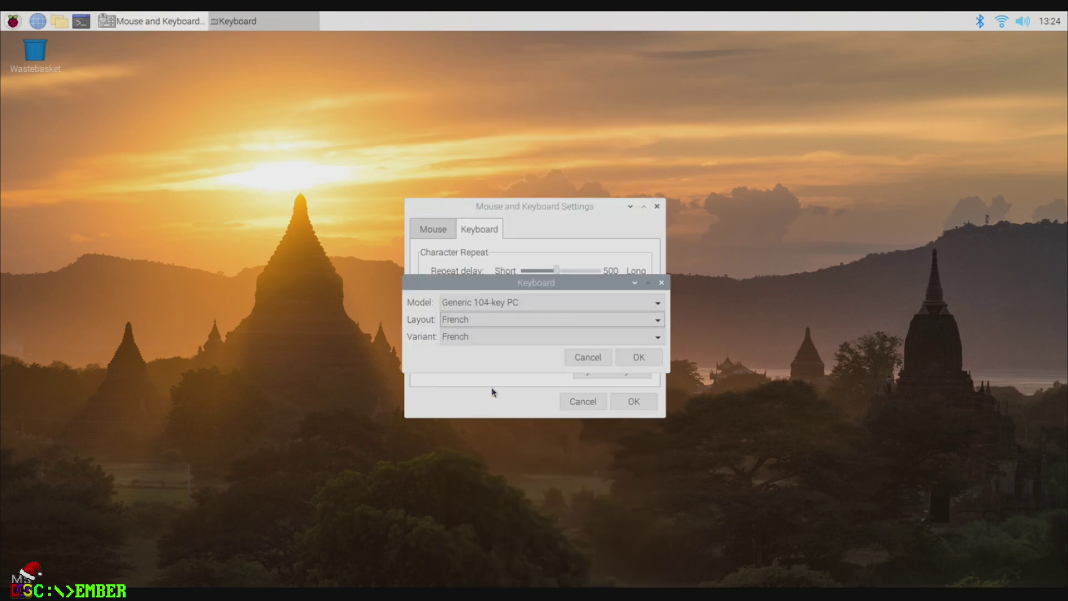
click(637, 359)
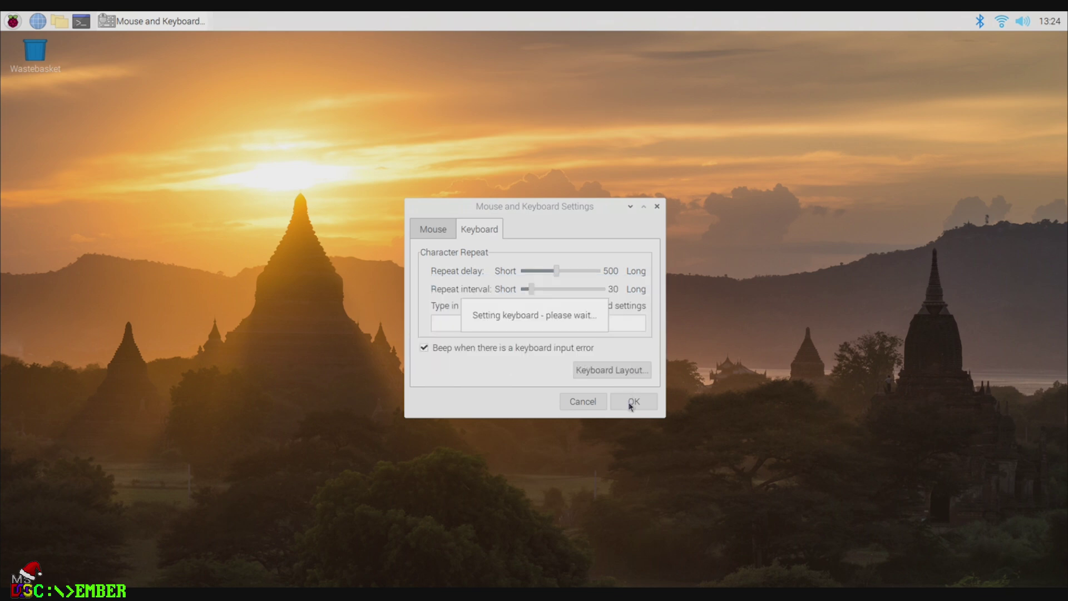
text(aze)
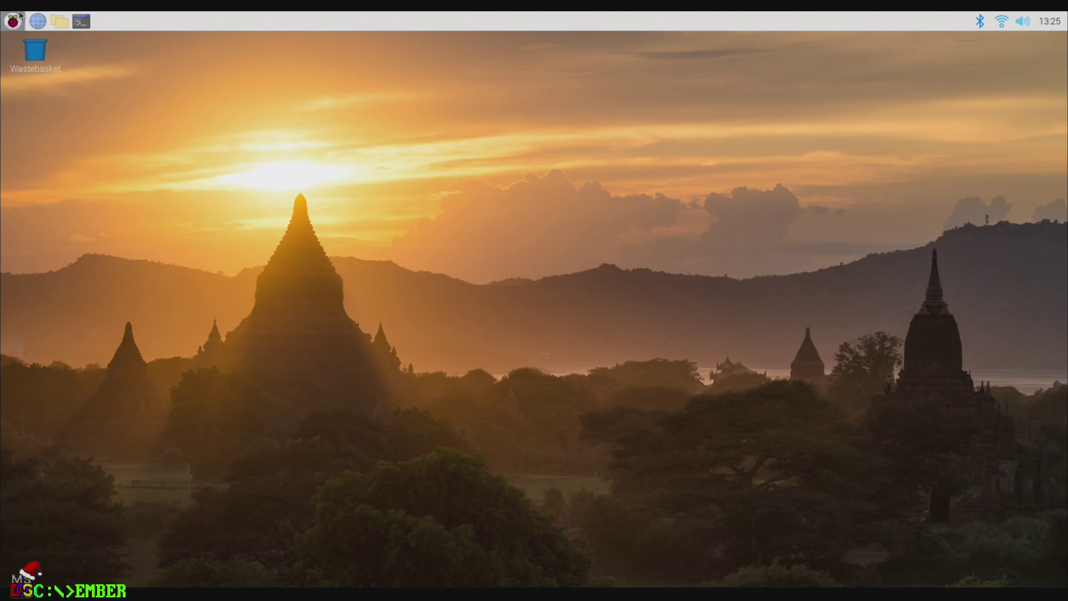
Step: In Add / Remove Software, refresh the package lists and check for system updates
click(13, 21)
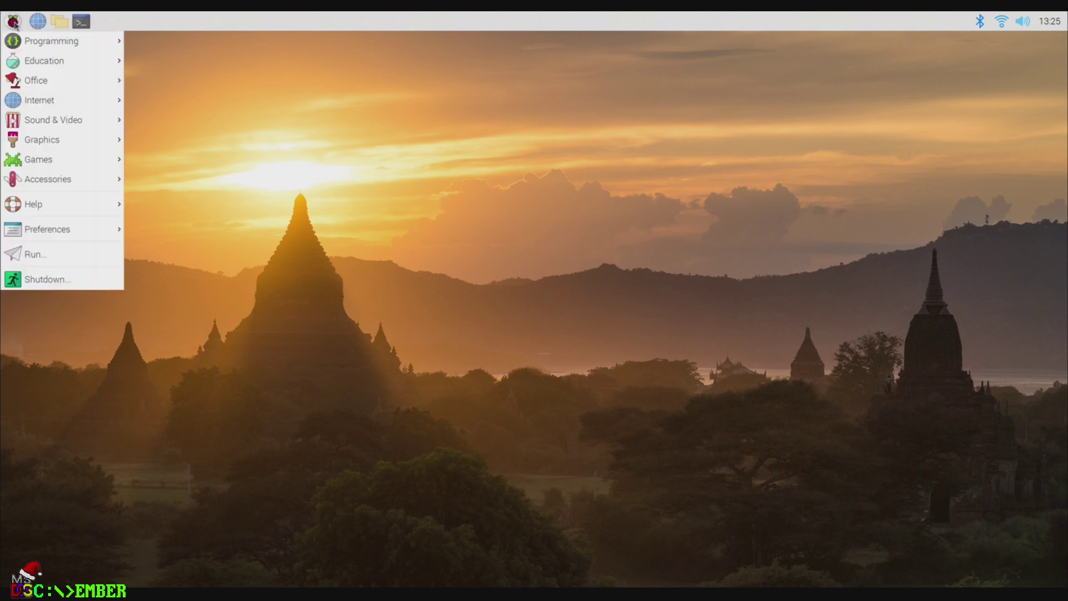
mouse_move(89, 235)
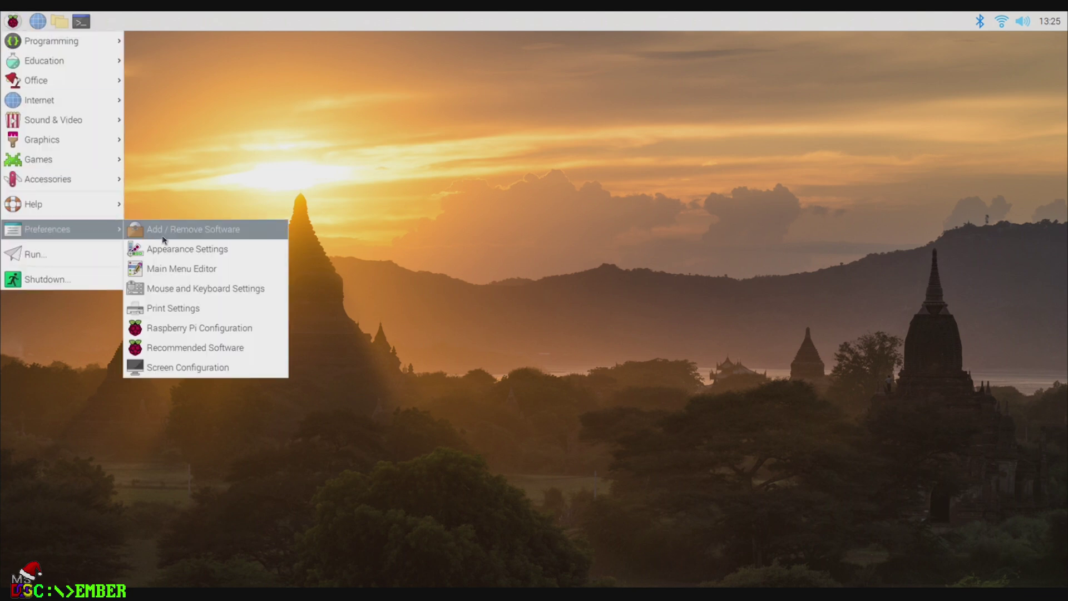
click(161, 234)
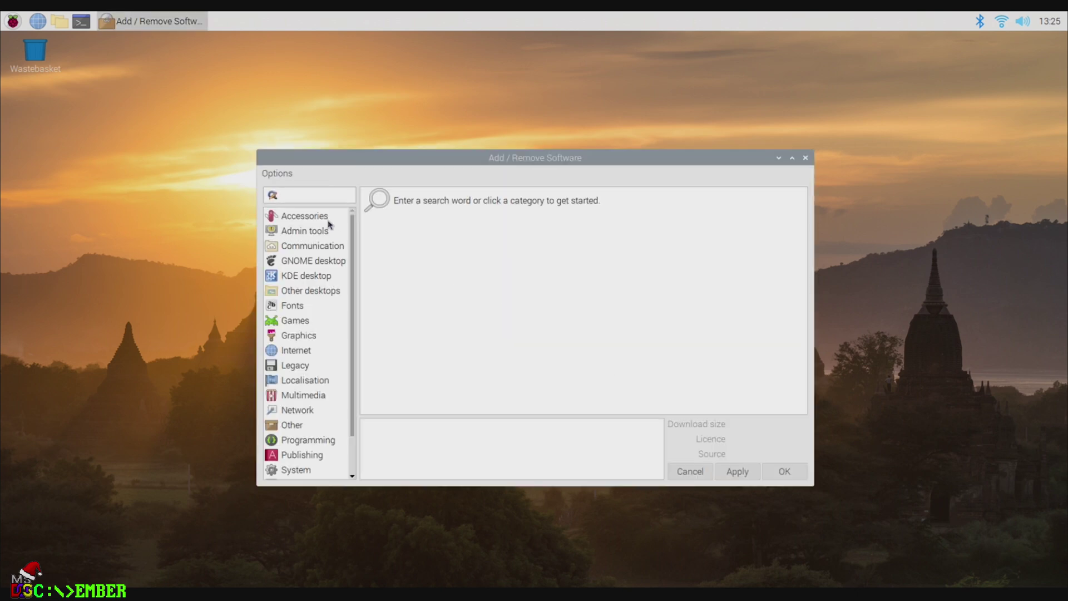
click(282, 173)
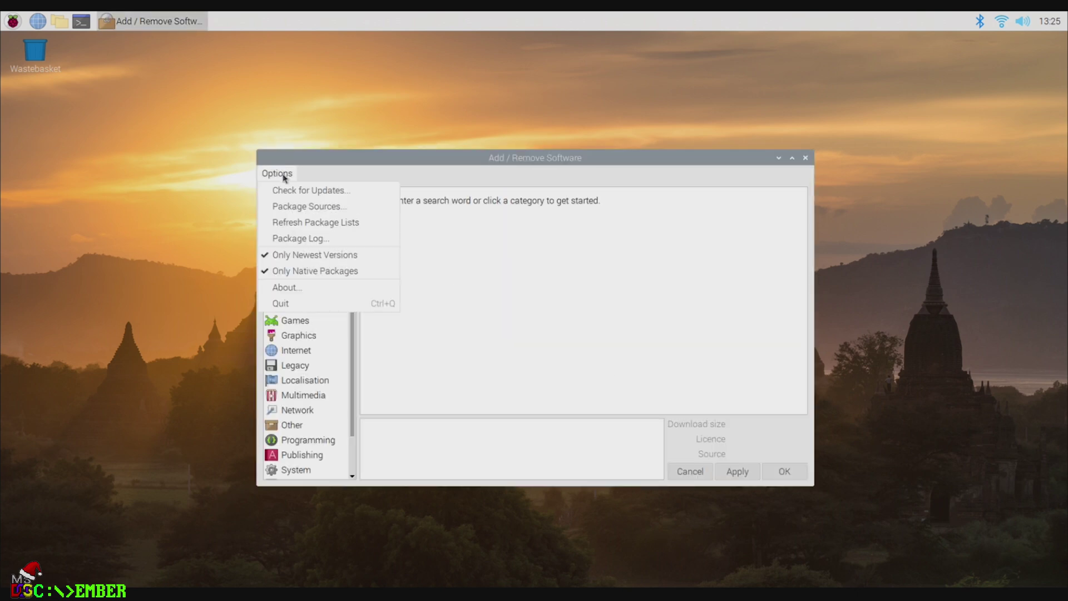
click(303, 224)
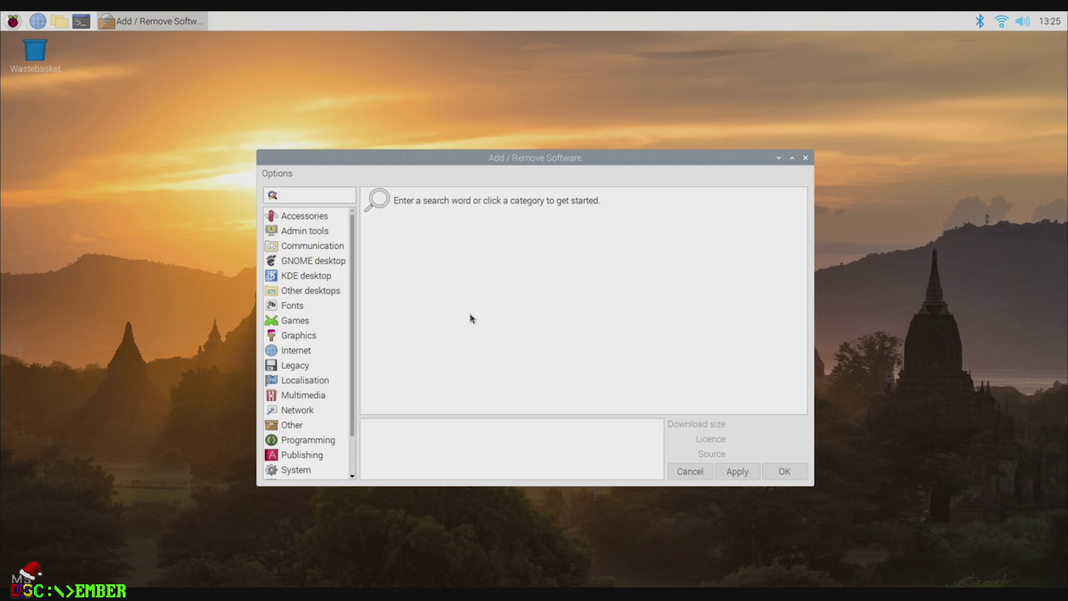
click(279, 174)
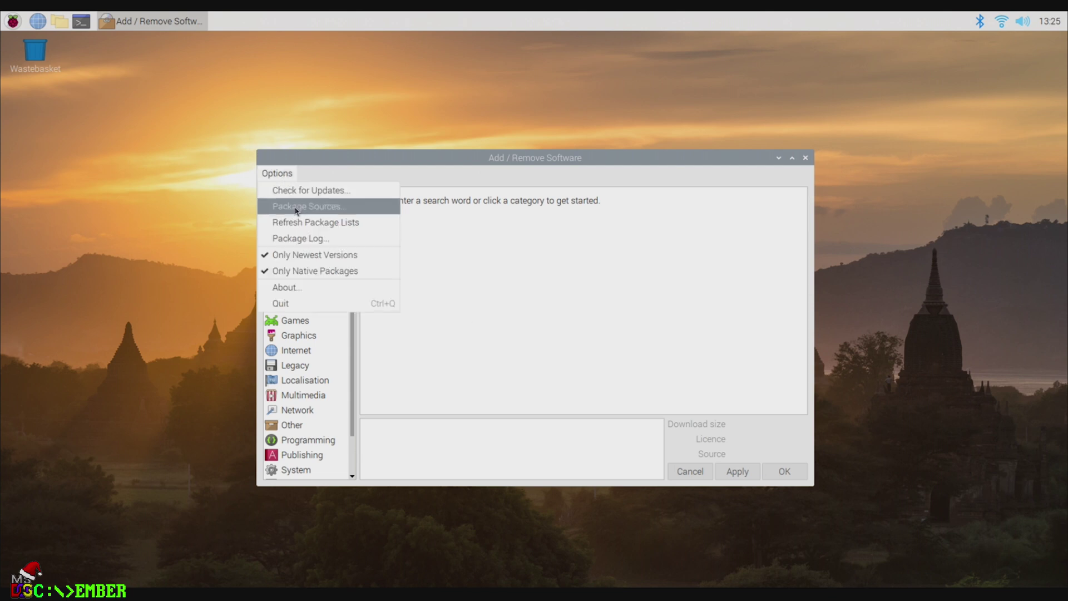
click(318, 192)
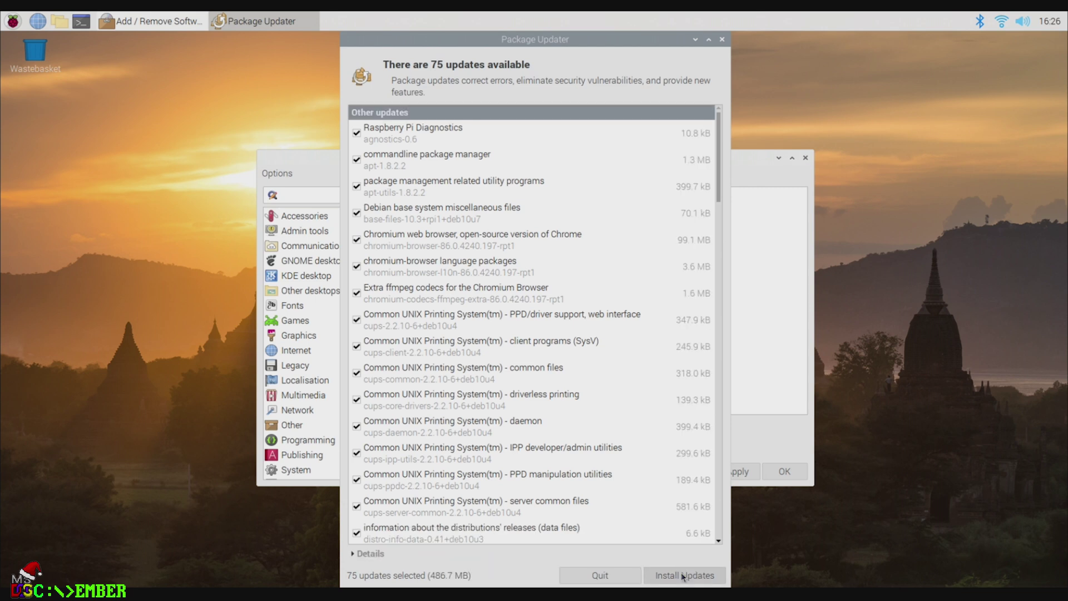
Step: Install all 75 available updates, authorising with the account password
click(684, 576)
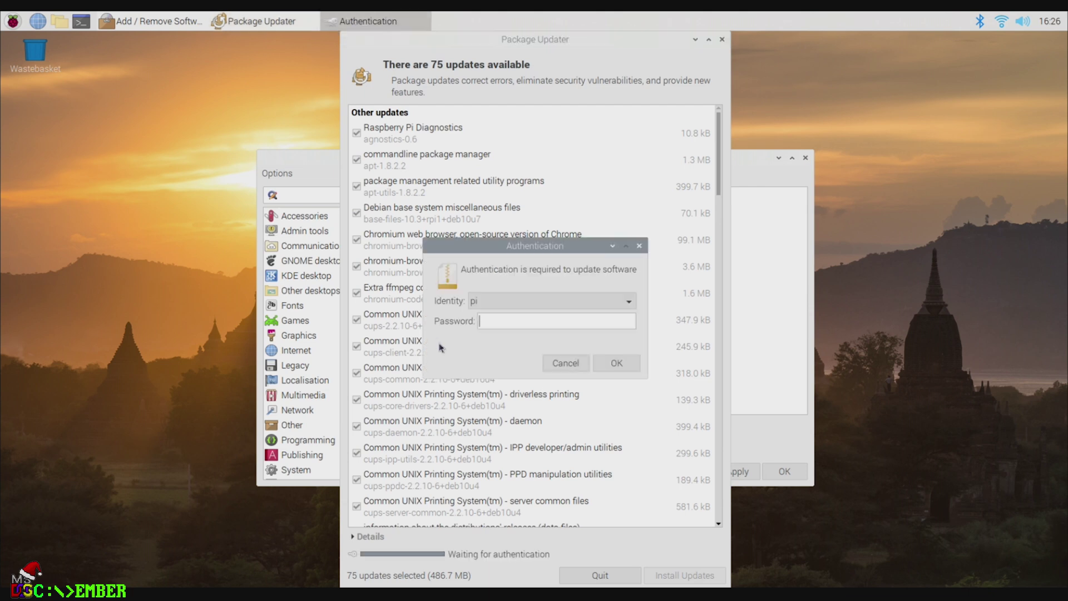
text(ry)
key(Return)
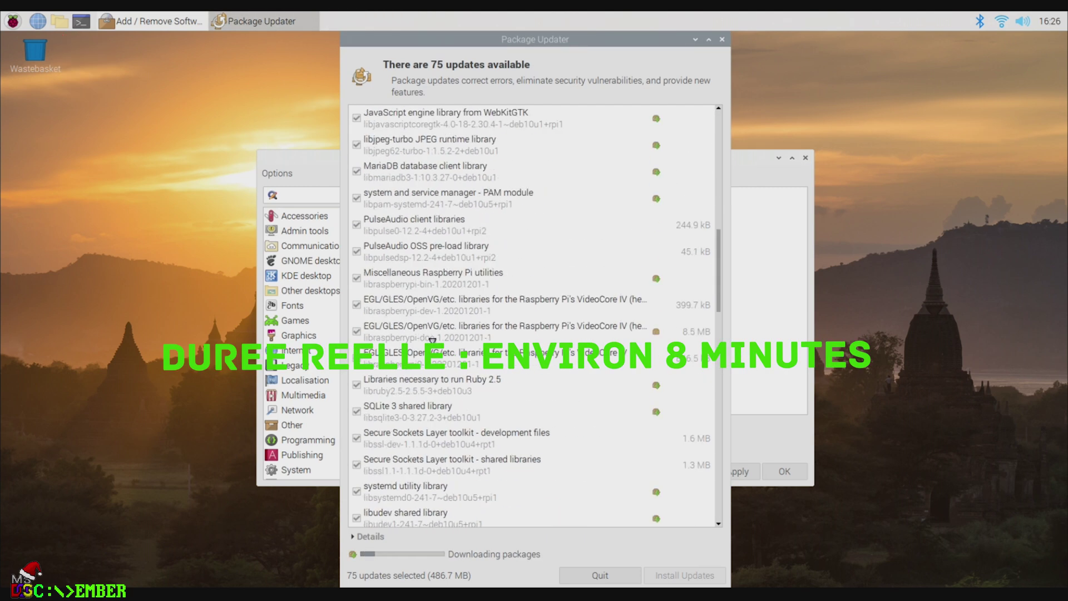
scroll(433, 340, up, 5)
scroll(431, 340, up, 5)
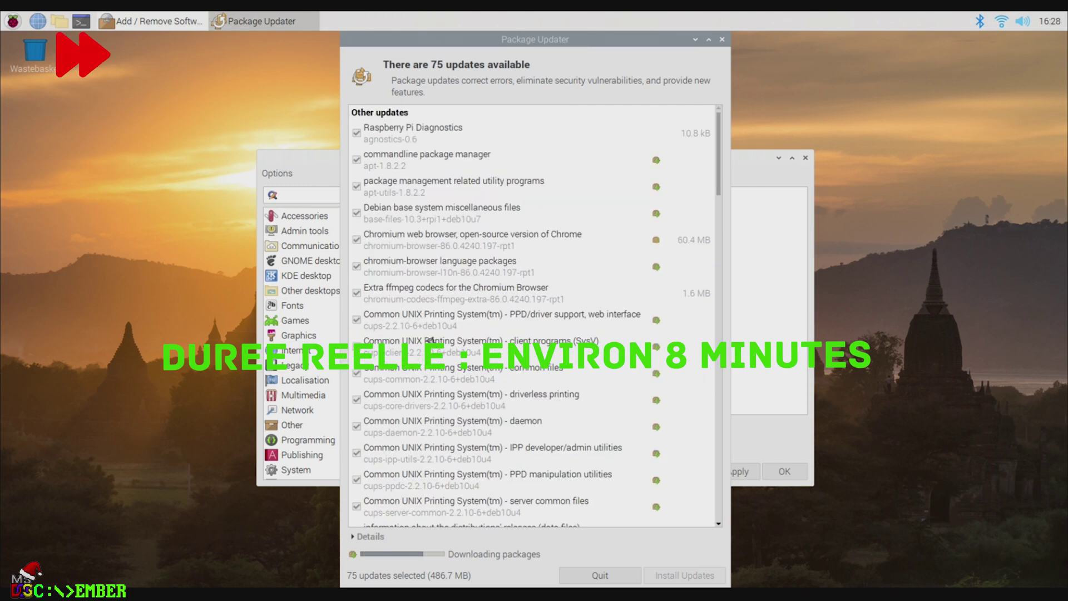
scroll(431, 340, down, 15)
Step: Close Add / Remove Software and dismiss the 'All packages are up to date' message
click(13, 21)
mouse_move(53, 231)
click(344, 327)
scroll(534, 311, up, 5)
scroll(534, 312, down, 10)
click(677, 203)
scroll(534, 312, up, 10)
scroll(521, 362, down, 20)
scroll(520, 361, down, 3)
scroll(522, 365, up, 15)
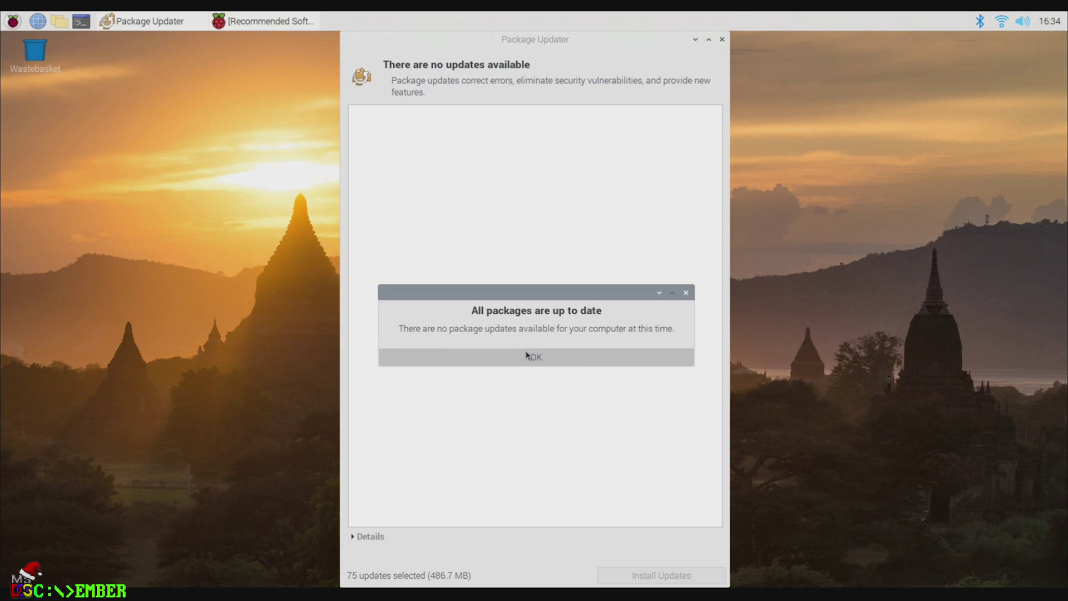
click(536, 357)
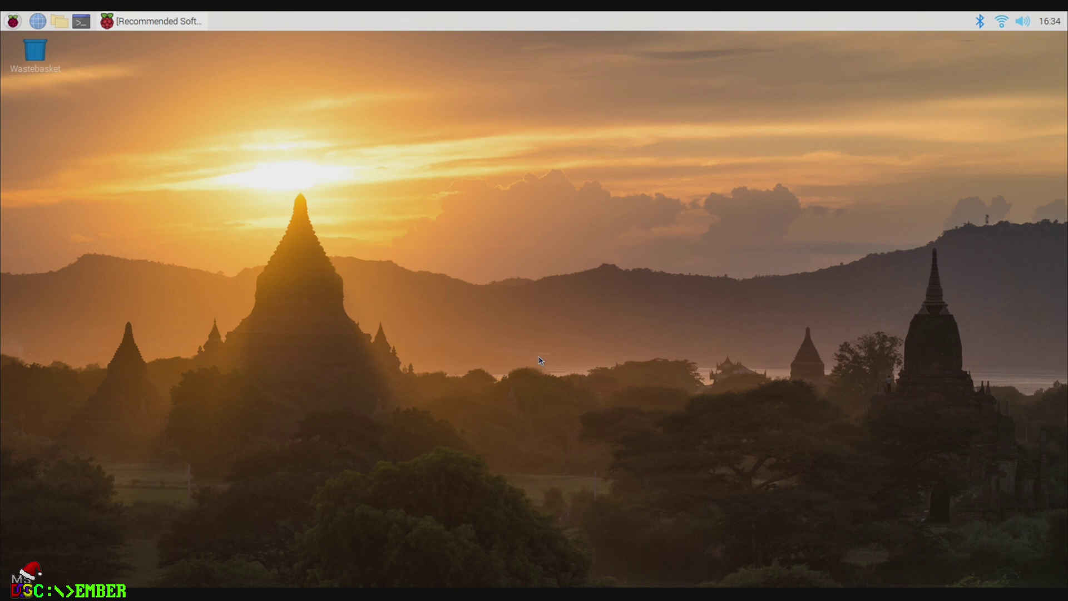
Step: Run sudo apt-get install build-essential libwxgtk3.0 libsdl2-dev libopenal-dev, fixing the 'essentail' typo, and accept
click(80, 21)
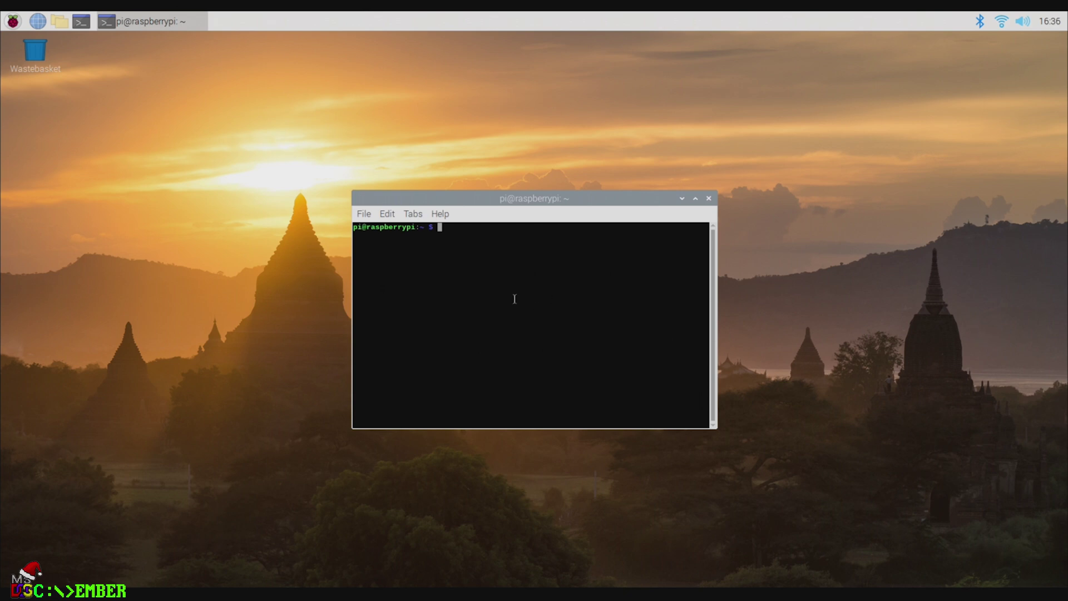
text(sudo apt-get install build-essentail libwxgtk3.0 libsdl2-dev libopenal-dev)
key(Return)
key(Up)
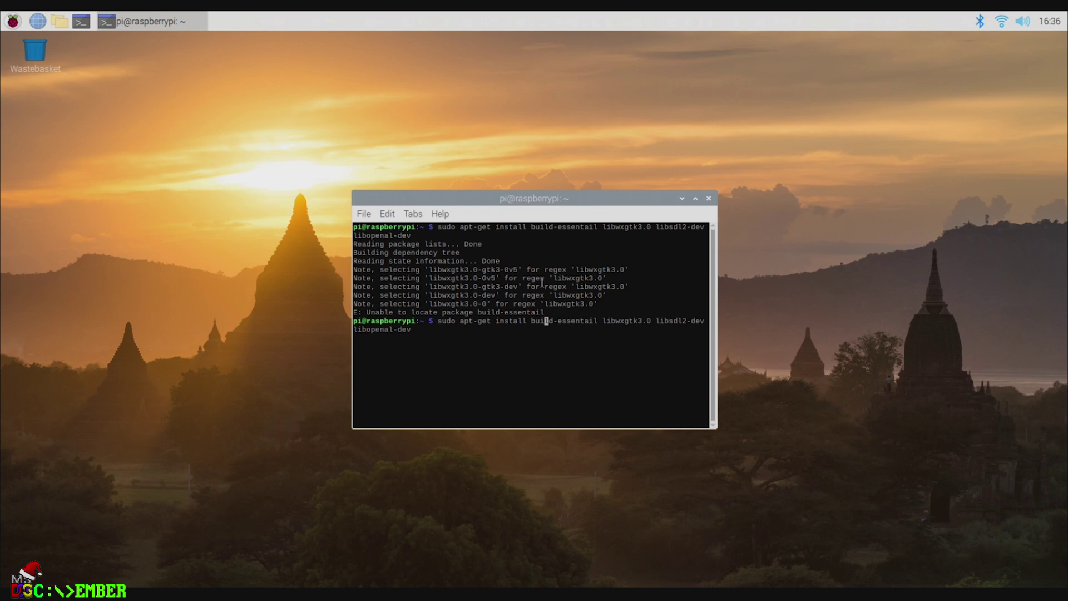
key(Right)
key(Right)
key(Right)
key(Right)
key(Right)
key(Right)
key(Right)
key(Right)
key(Right)
key(Right)
key(BackSpace)
key(BackSpace)
text(ia)
key(Return)
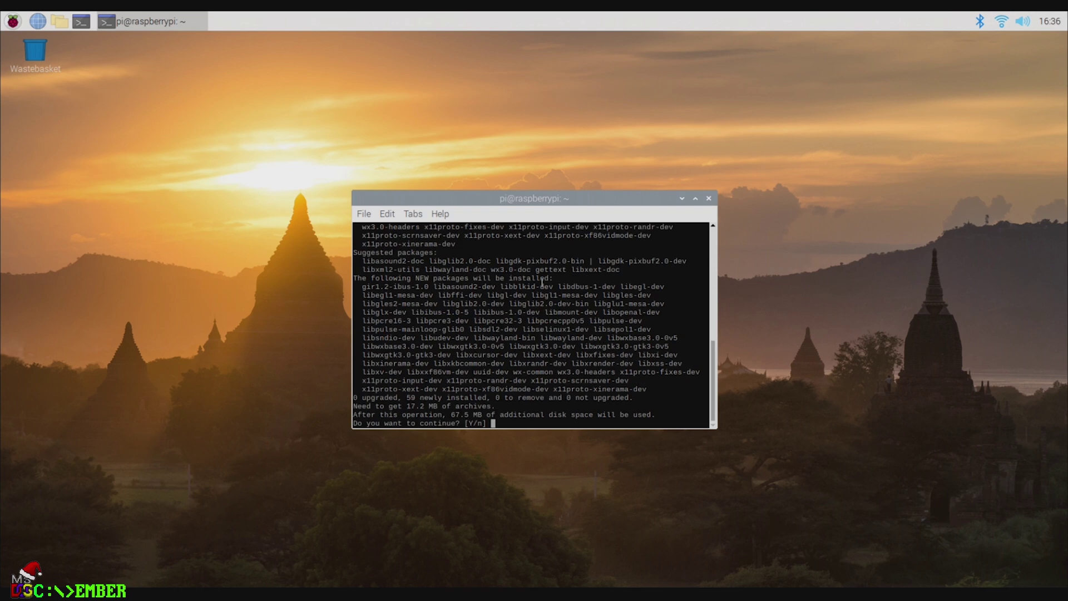
key(Return)
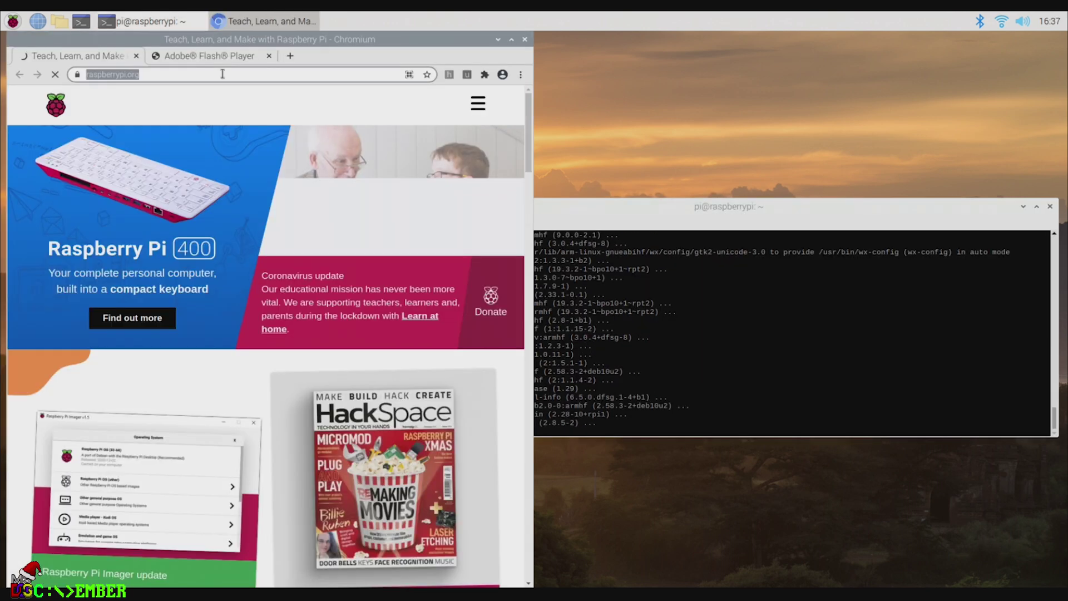
Step: Search 'pcem', open pcem-emulator.co.uk, and download PCem v17 for Linux from its Downloads page
click(222, 74)
text(pcem)
key(Return)
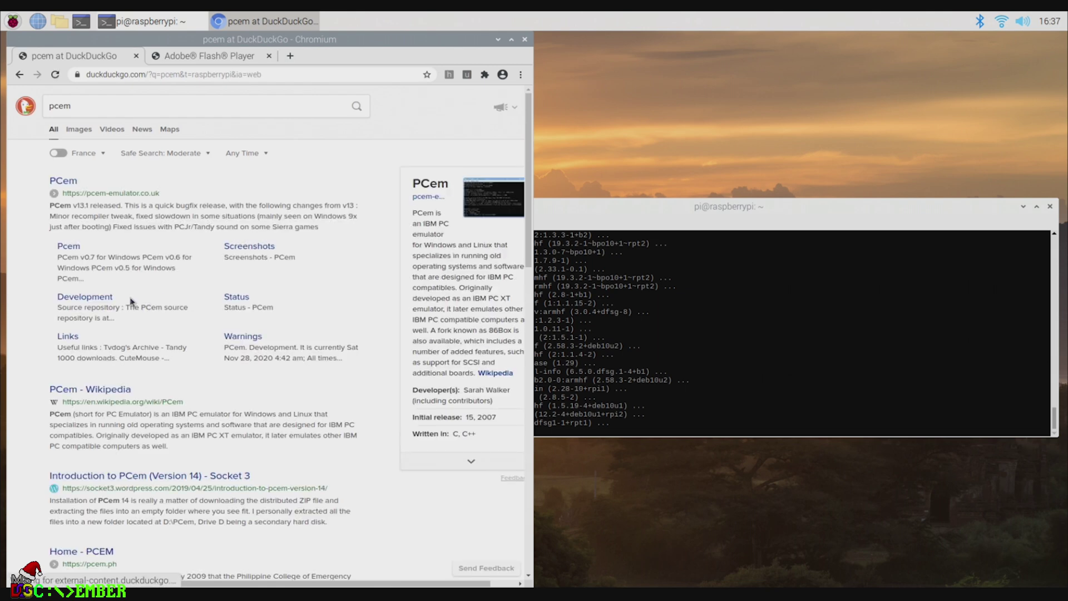
click(66, 185)
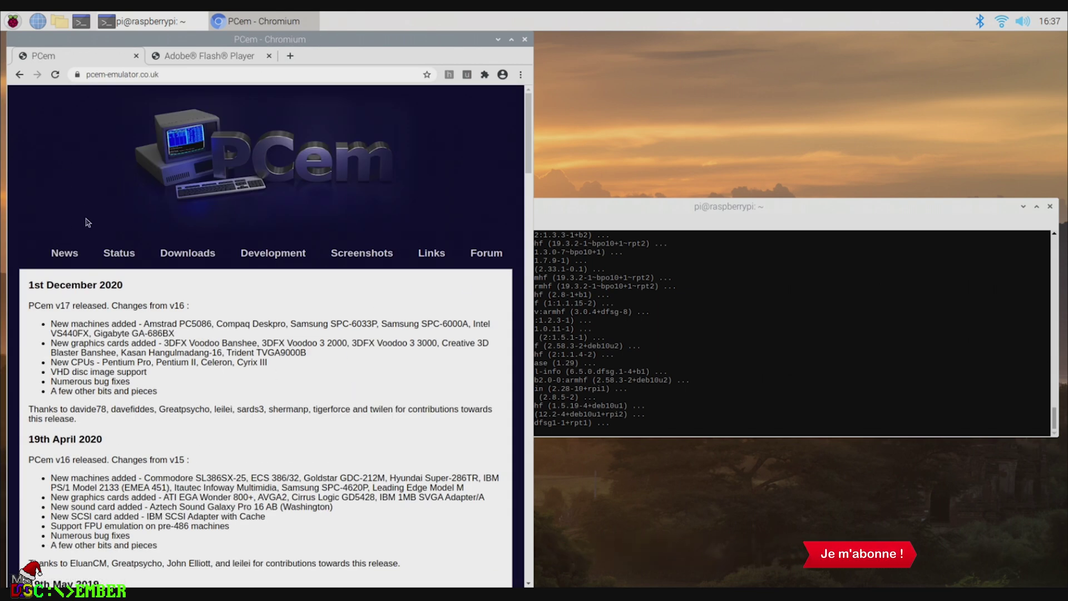
click(196, 253)
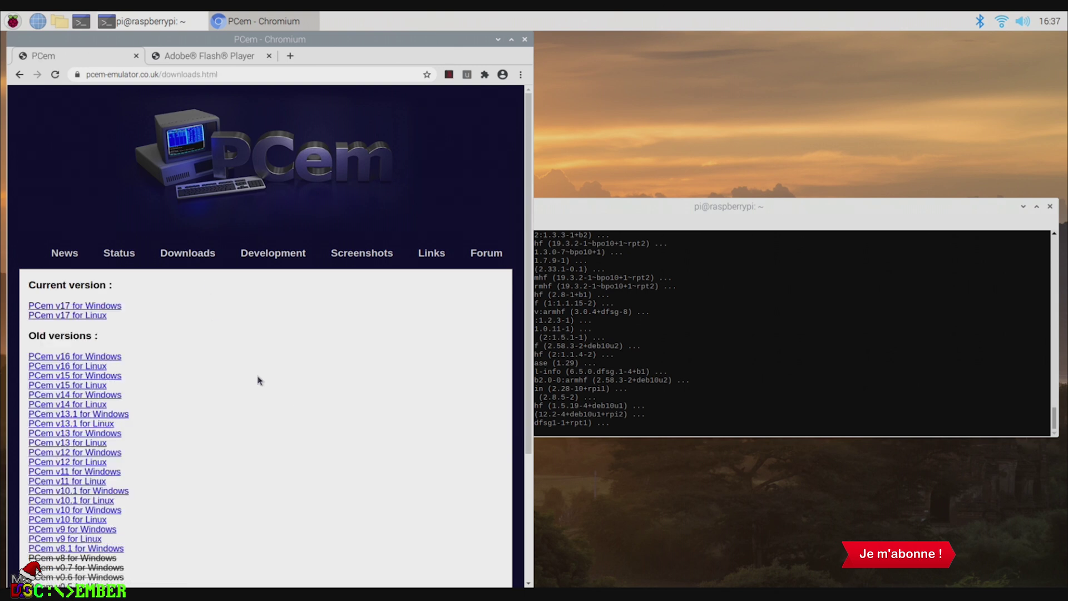
click(71, 316)
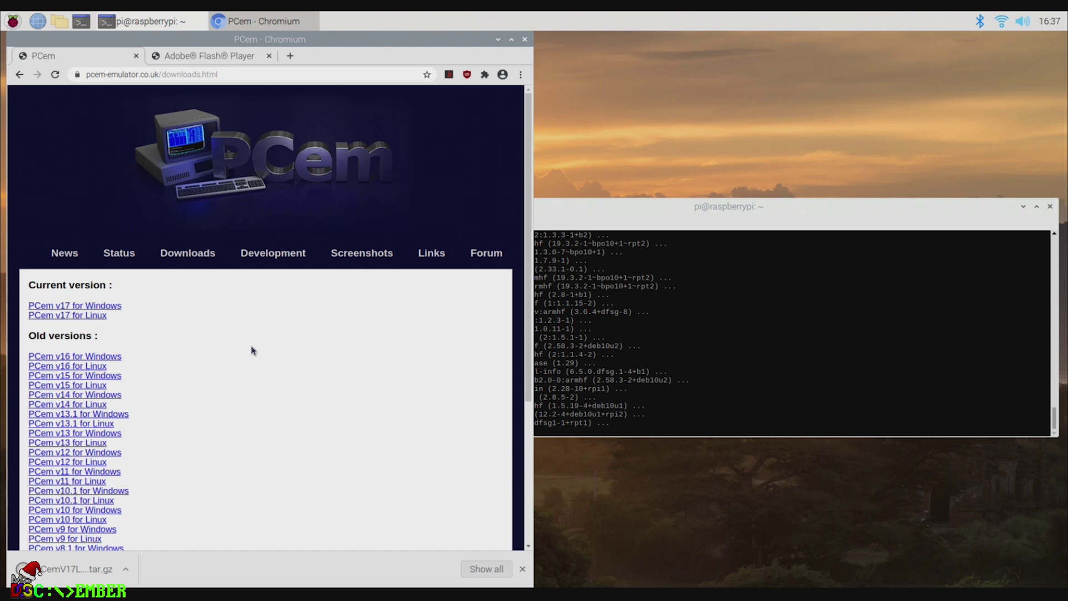
Step: Extract PCemV17Linux.tar.gz into Downloads and move the archive to the Wastebasket
right_click(64, 578)
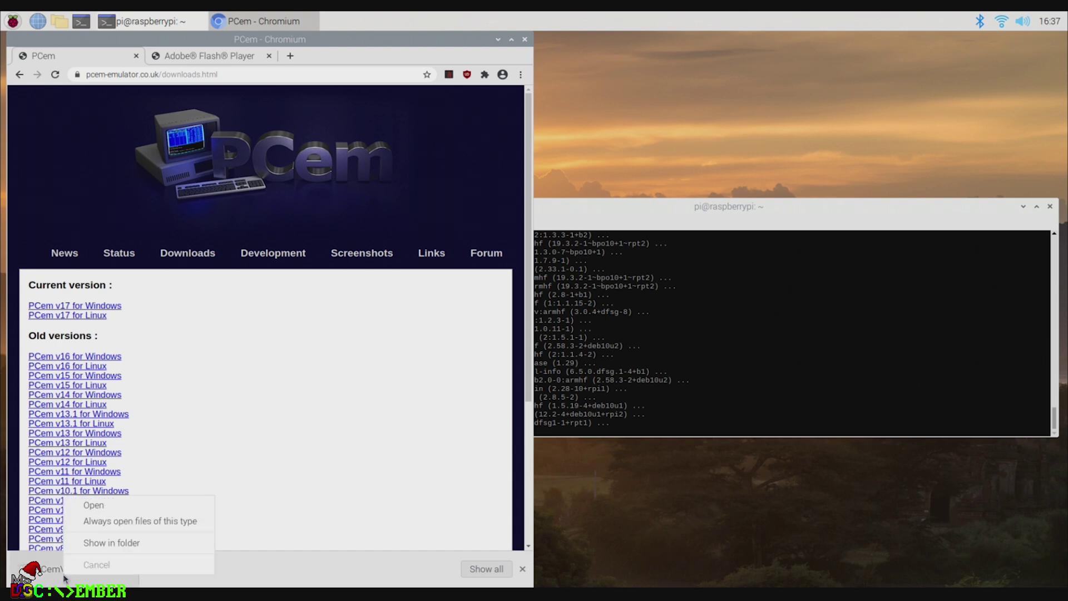
click(125, 544)
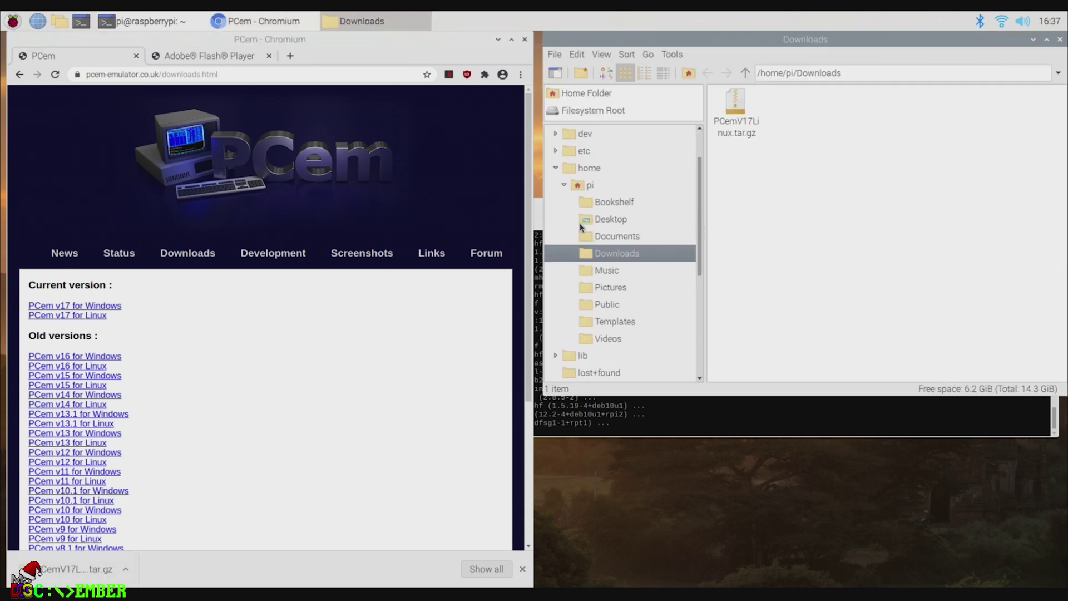
right_click(737, 124)
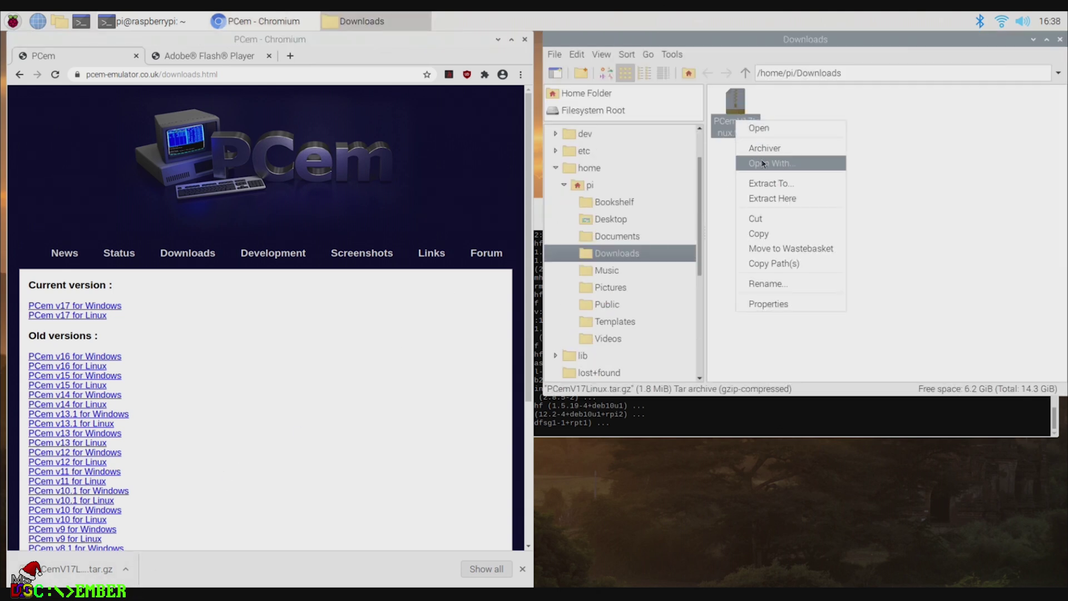
click(779, 199)
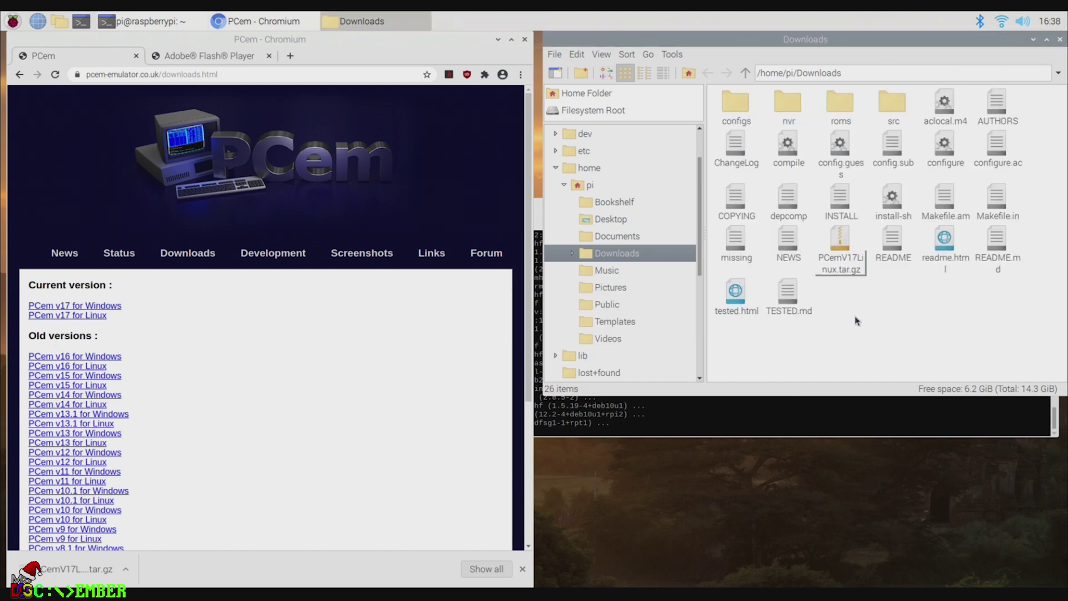
key(Delete)
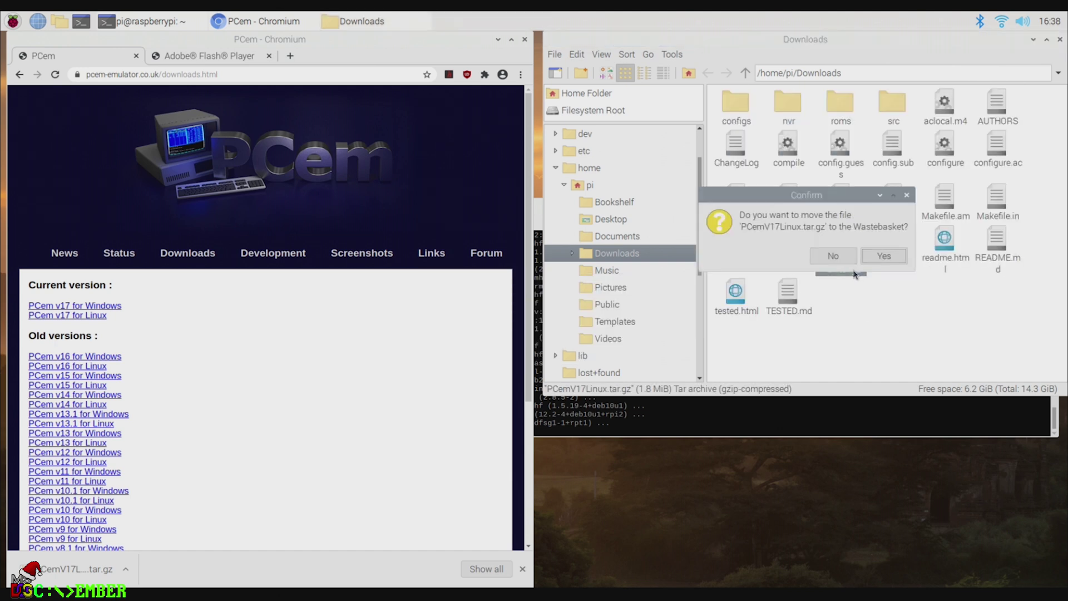
click(882, 256)
Step: Select and copy all 25 extracted PCem items
drag(1005, 332, 733, 114)
right_click(733, 114)
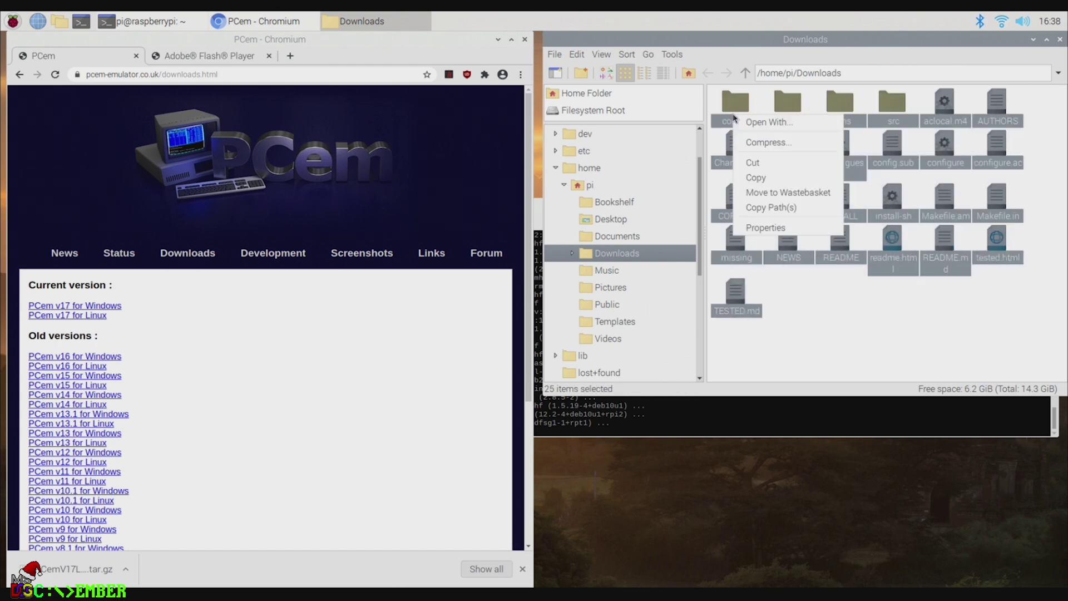
click(768, 166)
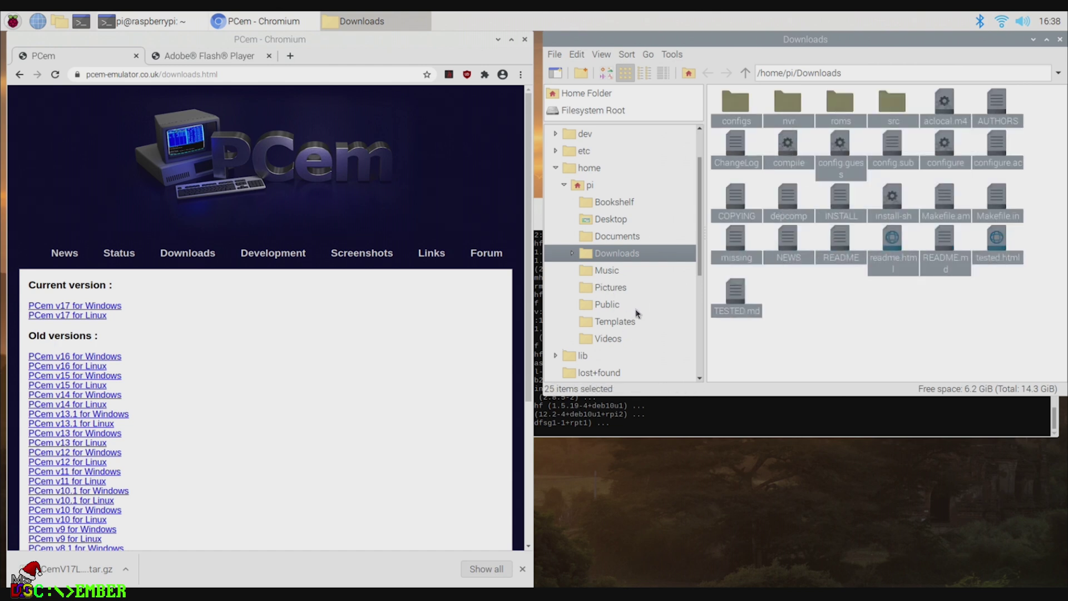
scroll(636, 314, down, 1)
scroll(639, 322, up, 2)
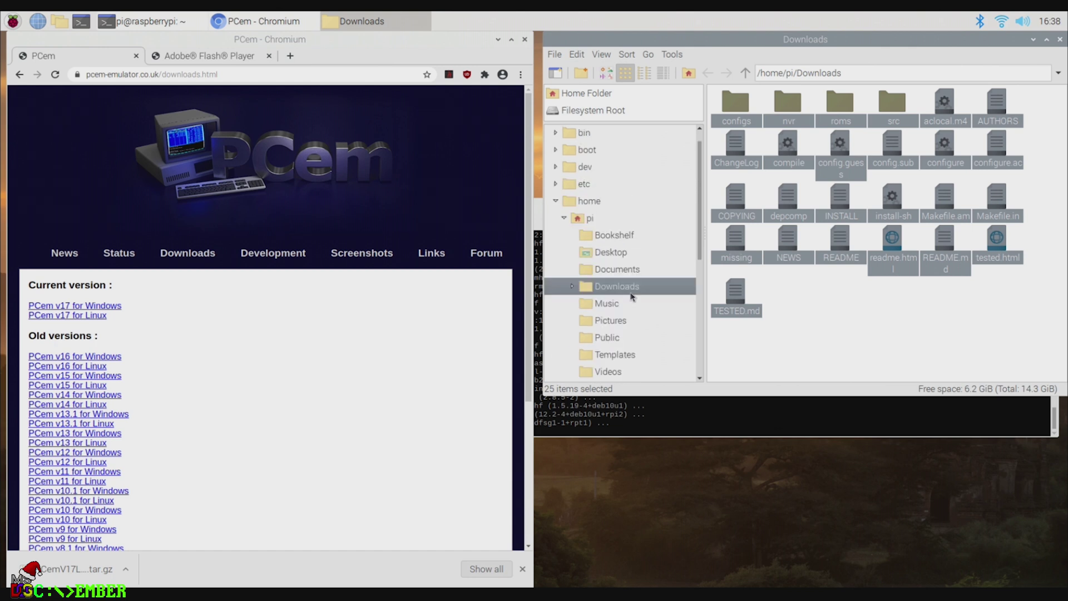
click(589, 219)
Step: Create an 'Emulation' folder in the home folder and open it
right_click(779, 247)
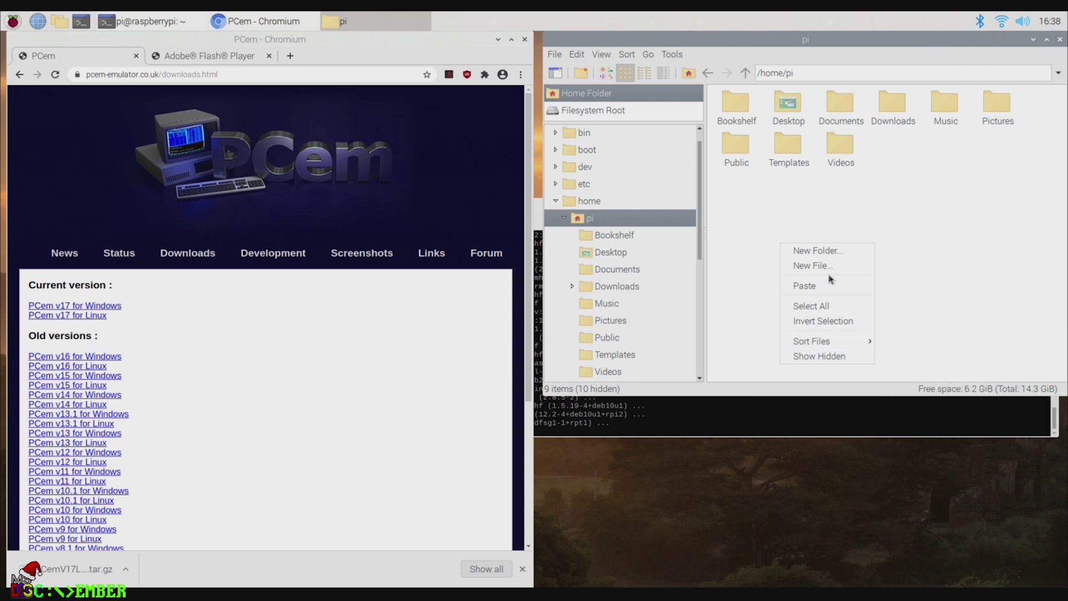
click(831, 252)
text(PEmulation)
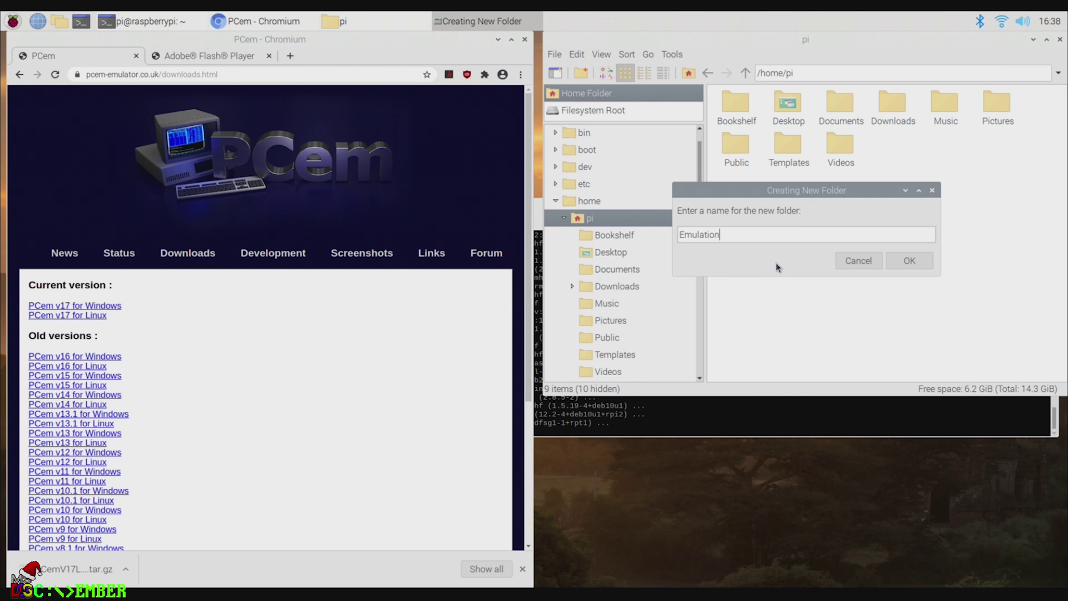
key(Return)
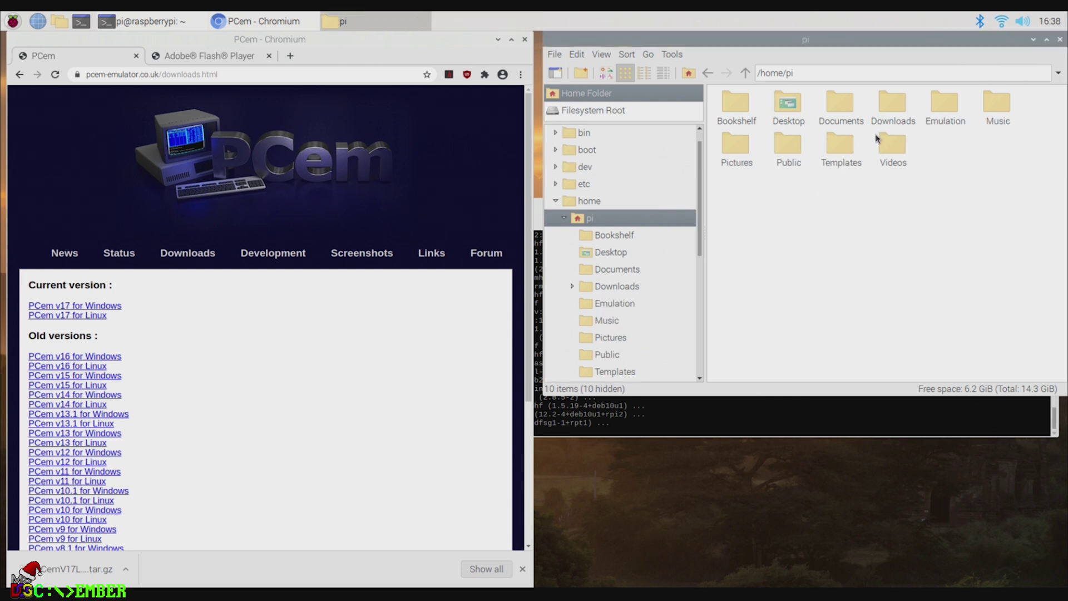
double_click(945, 99)
Step: Create a 'PCem' folder inside Emulation and paste the copied PCem files into it
right_click(732, 173)
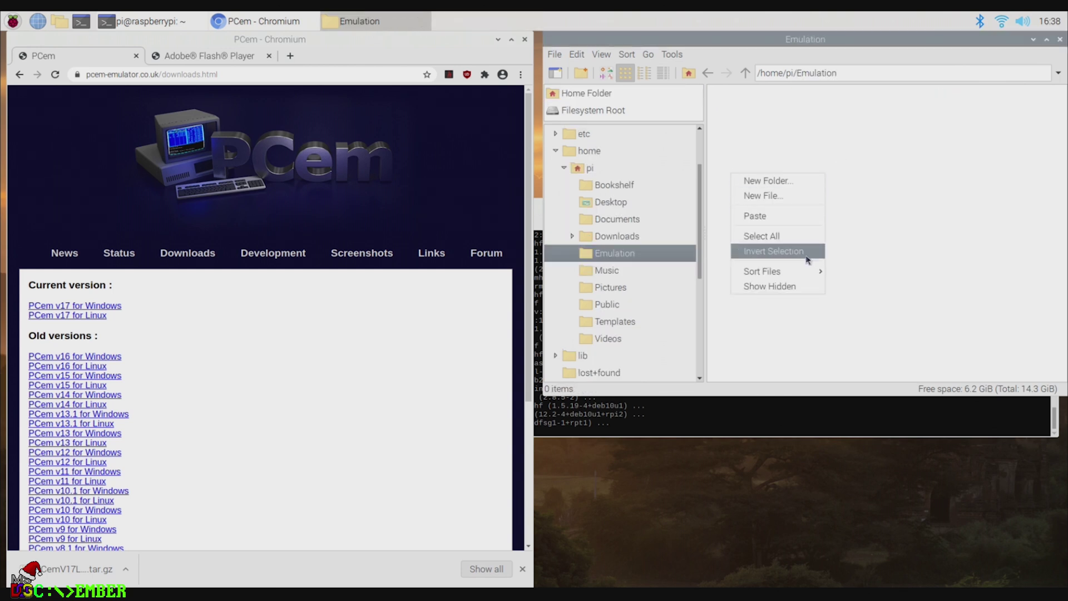
click(778, 179)
text(PCem)
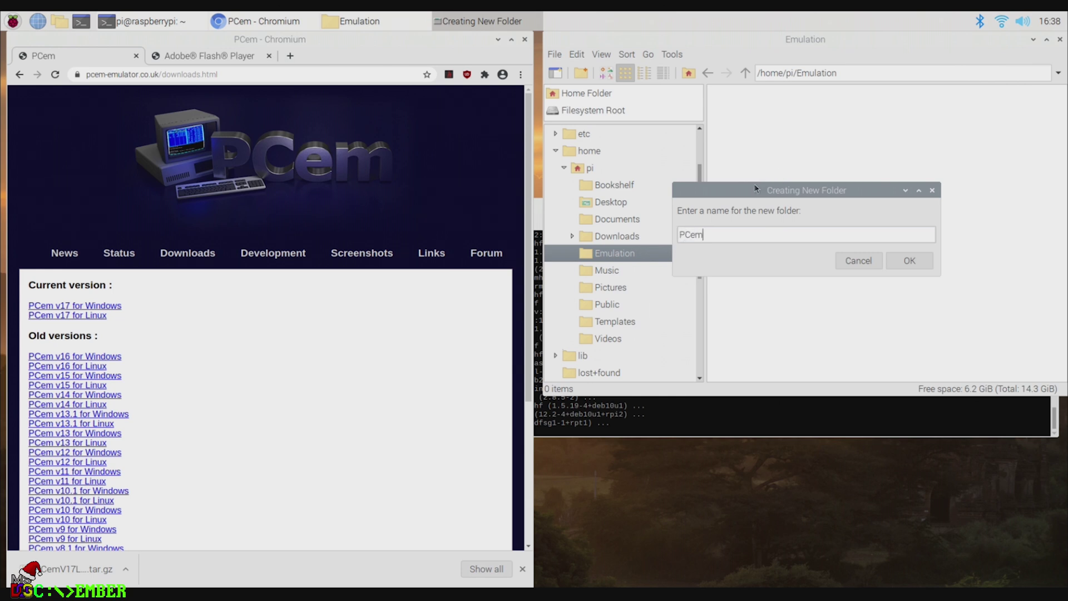
key(Return)
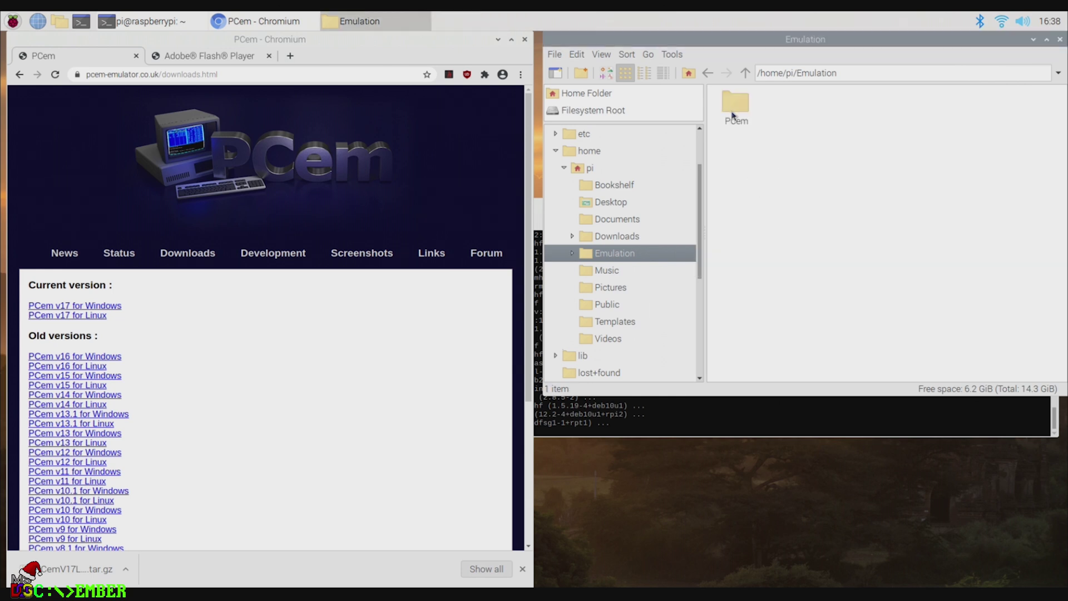
double_click(732, 115)
right_click(741, 168)
click(790, 210)
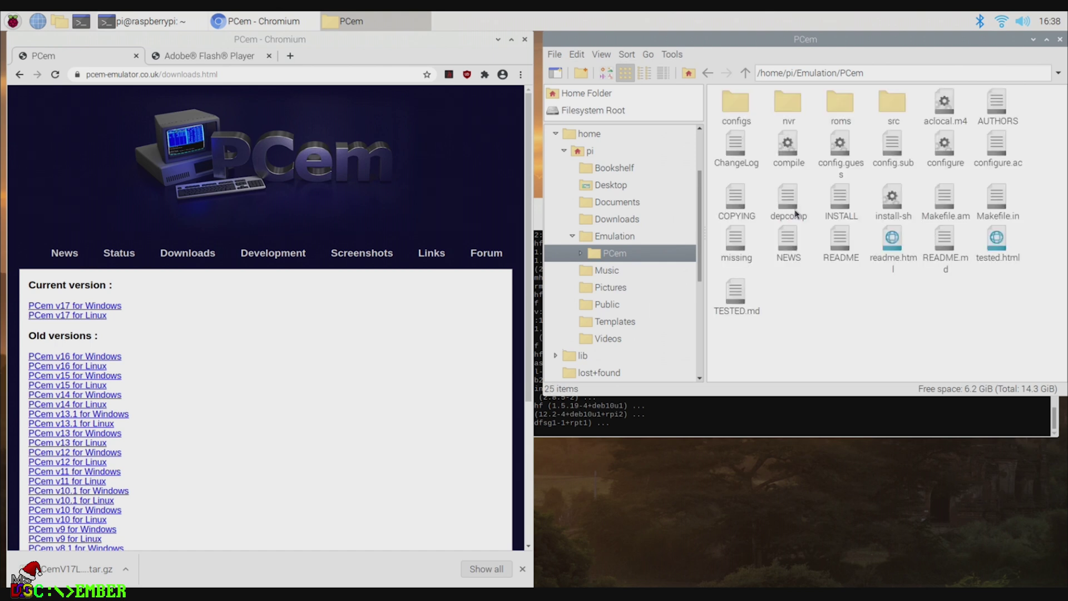
click(660, 428)
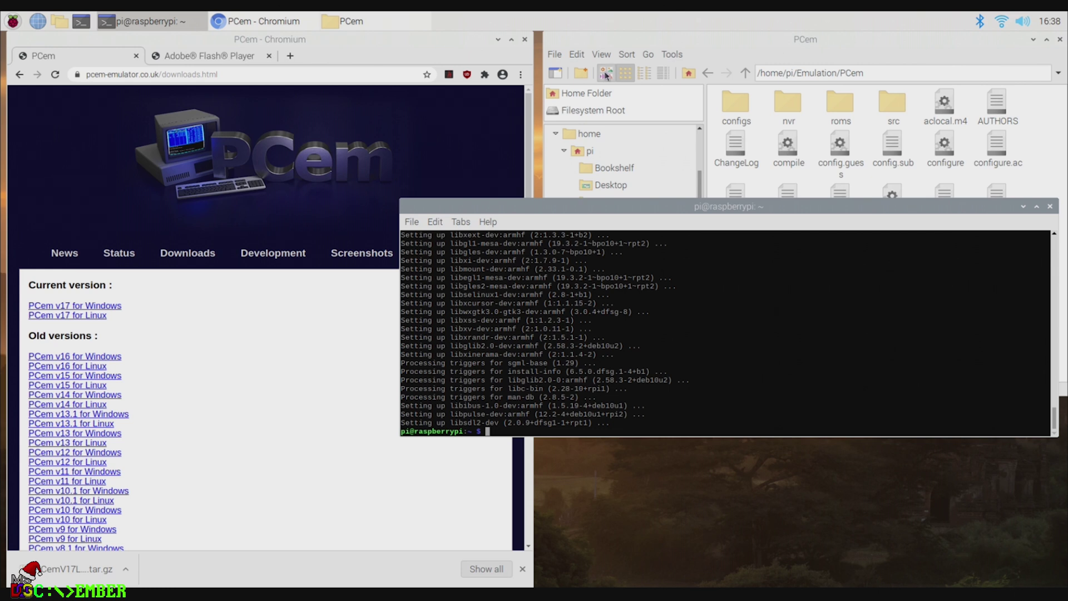
Step: Open the PCem GitHub repository, close the Adobe Flash Player tab, and scroll to the Linux build instructions
click(259, 405)
scroll(290, 467, down, 5)
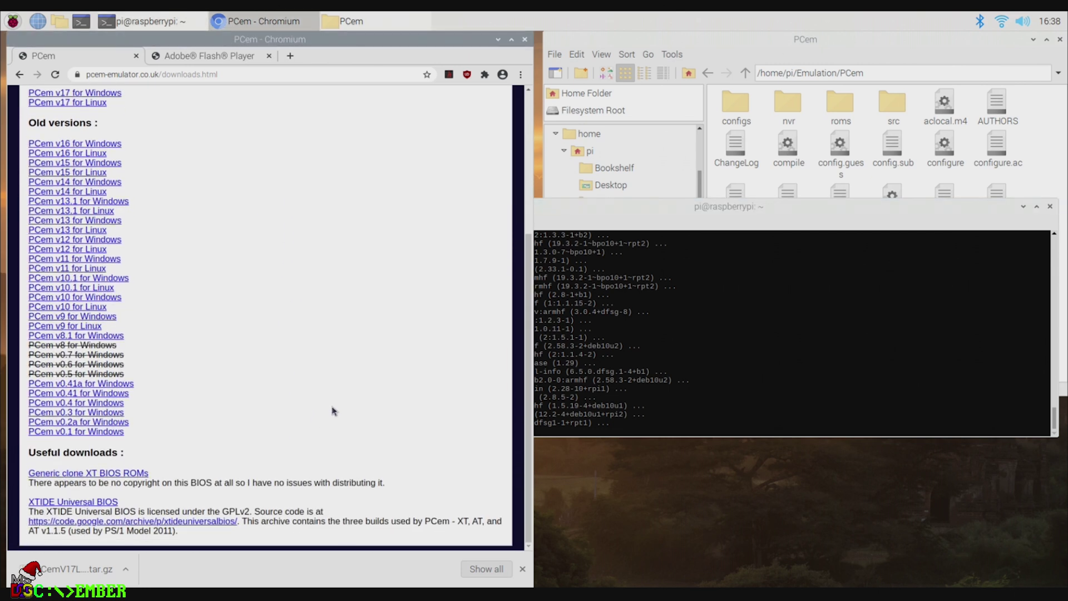
scroll(331, 408, up, 4)
click(277, 255)
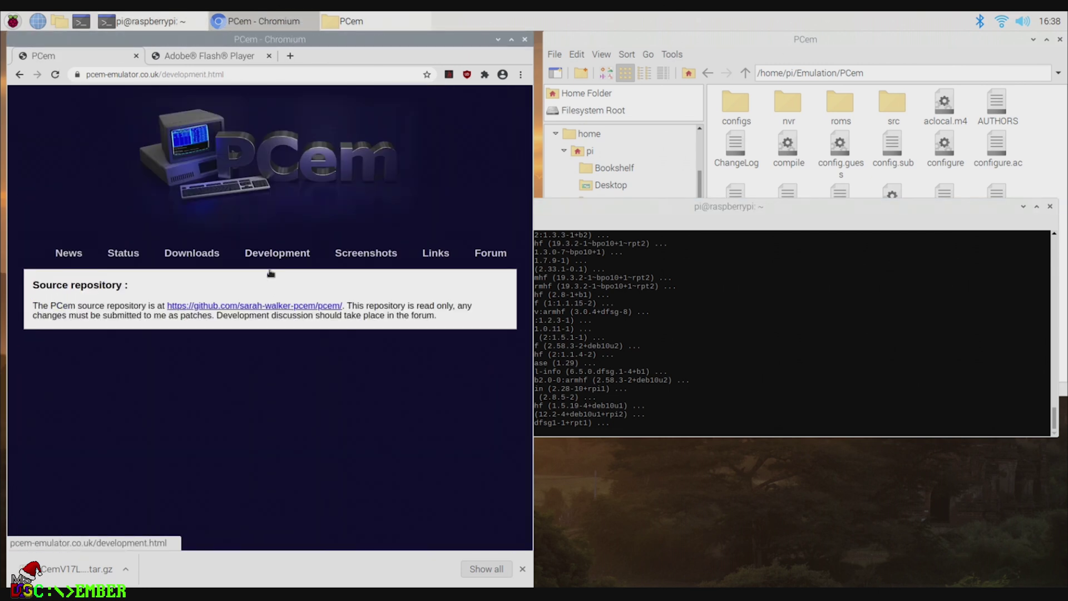
click(256, 309)
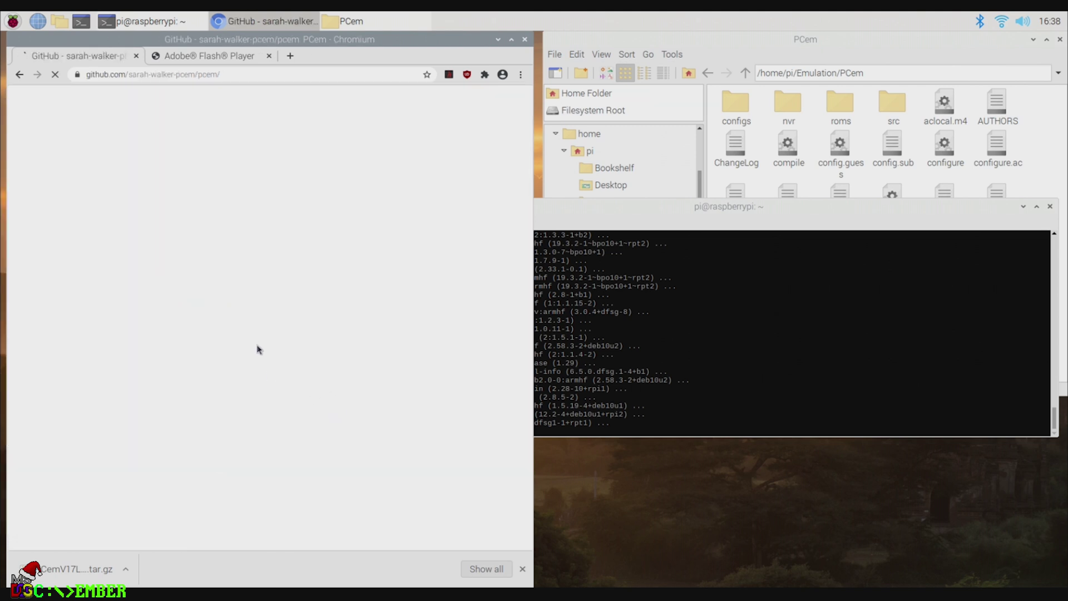
click(269, 56)
scroll(321, 379, down, 9)
scroll(322, 380, down, 5)
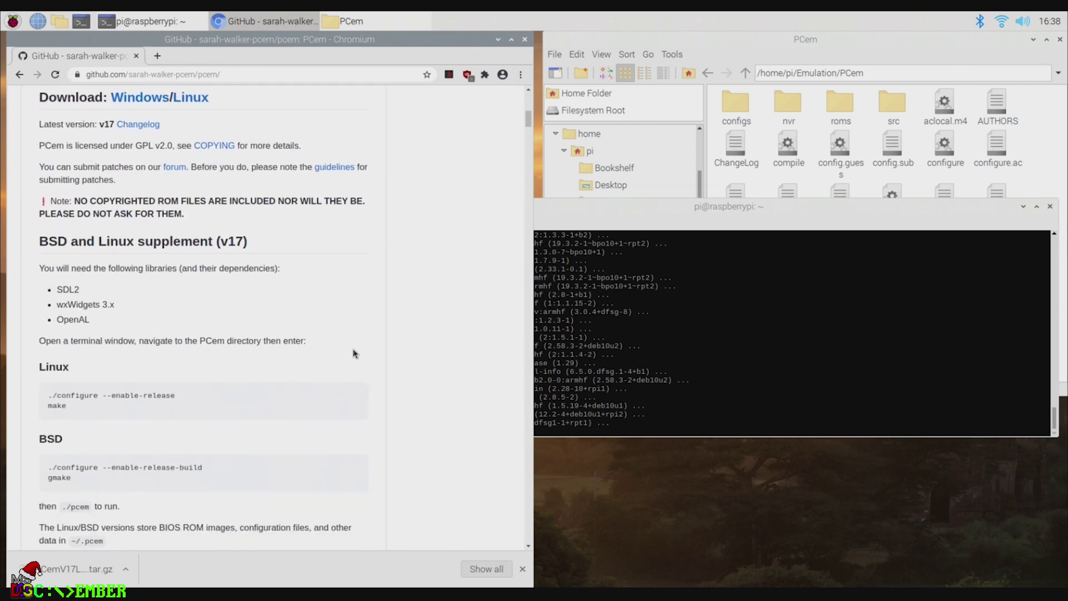
scroll(353, 353, down, 3)
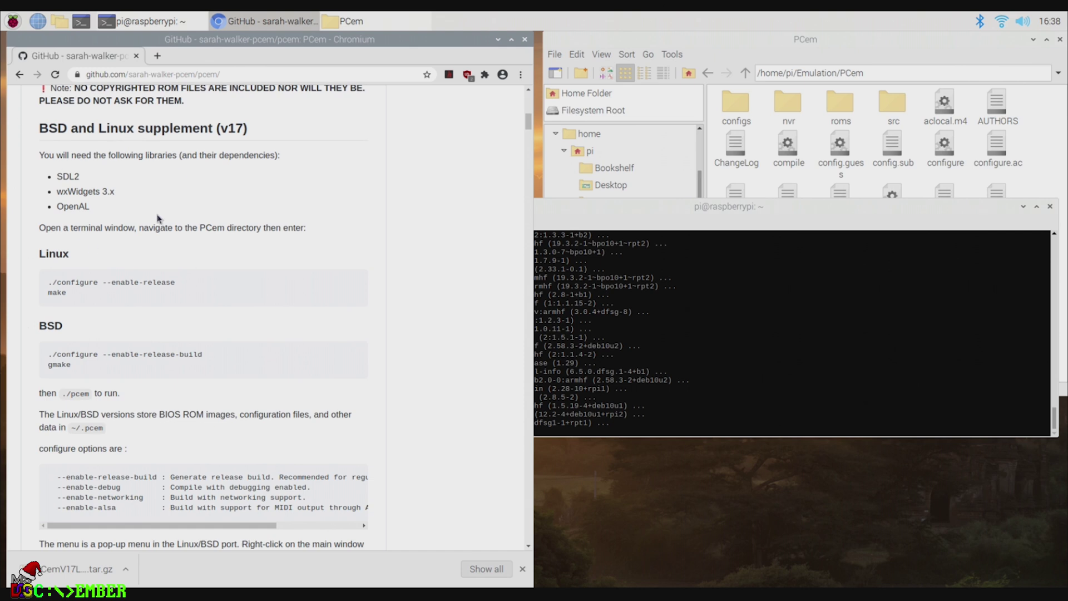
click(784, 212)
Step: List the home directory and change into ~/Emulation/PCem
text(ls)
key(Return)
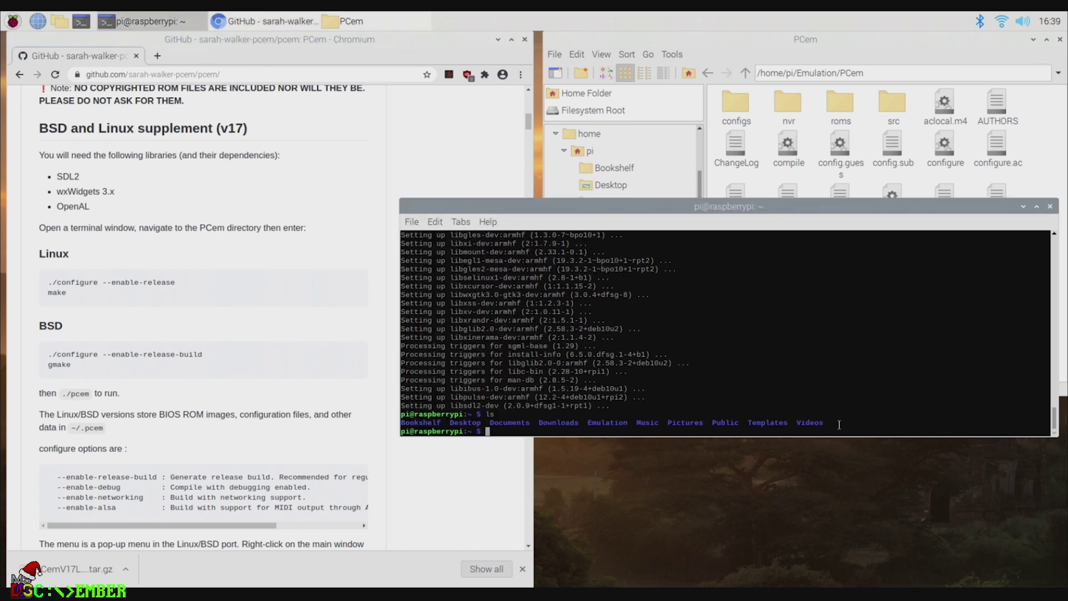
text(cd E)
key(Tab)
key(Return)
text(cd P)
key(Tab)
key(Return)
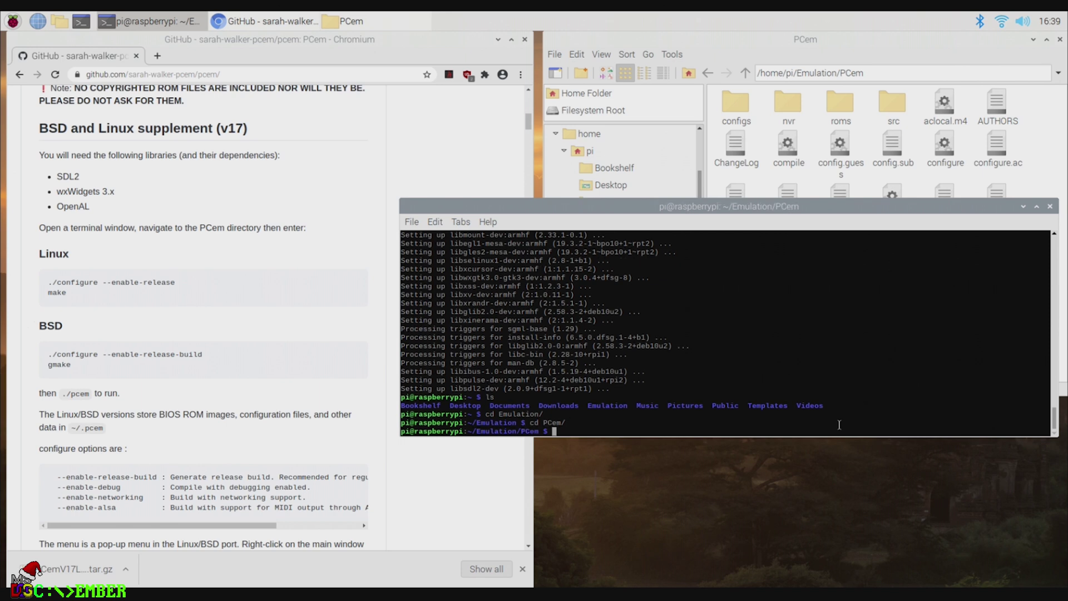
Step: Build PCem with ./configure --enable-release and make, run ./pcem, and dismiss the no-ROMs error
text(./configure --enable-release)
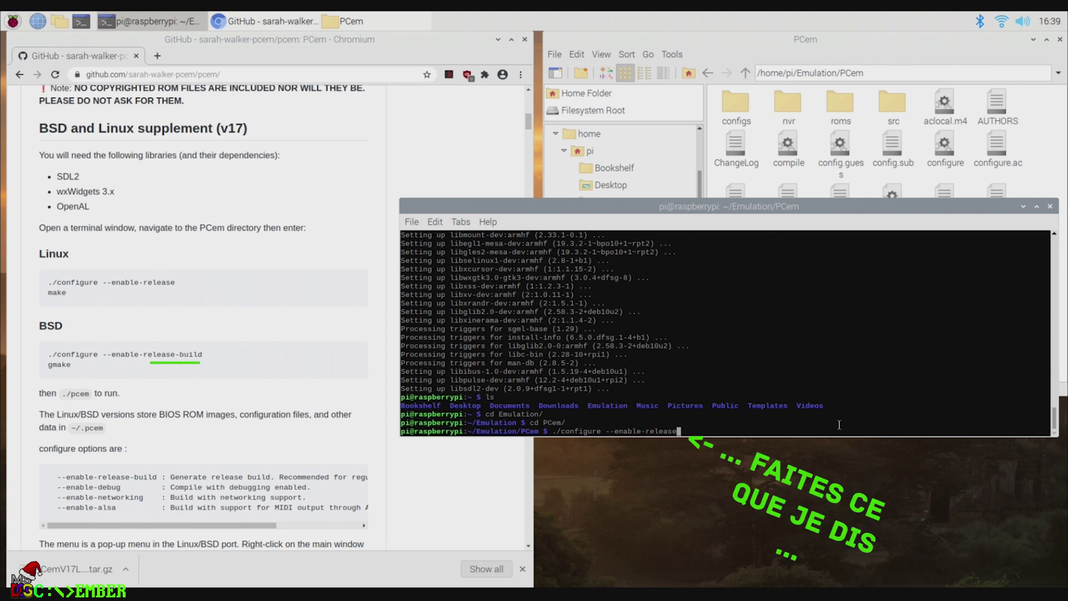
key(Return)
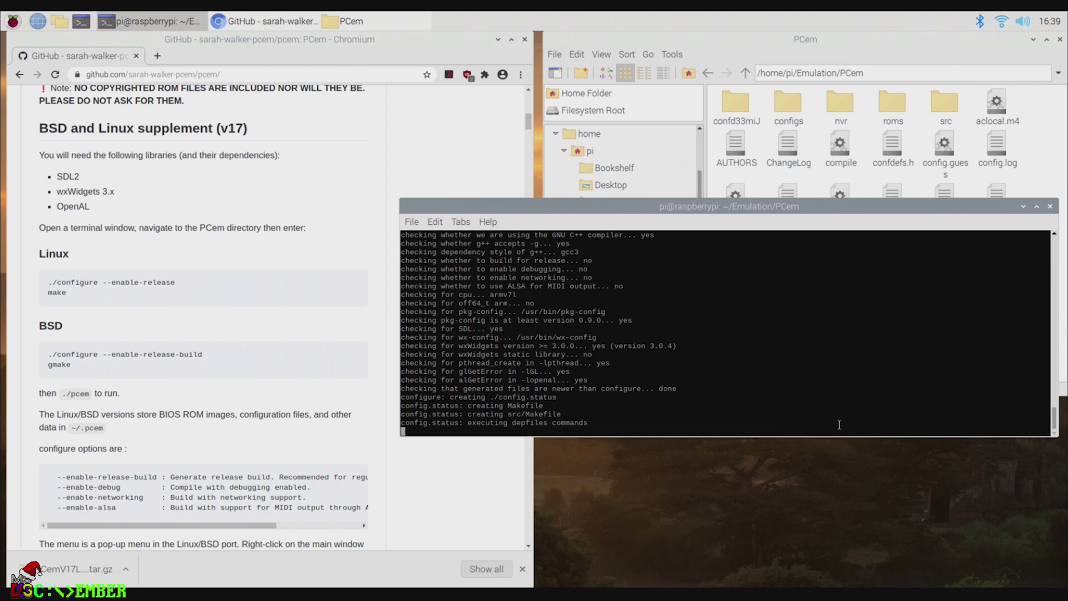
text(make)
key(Return)
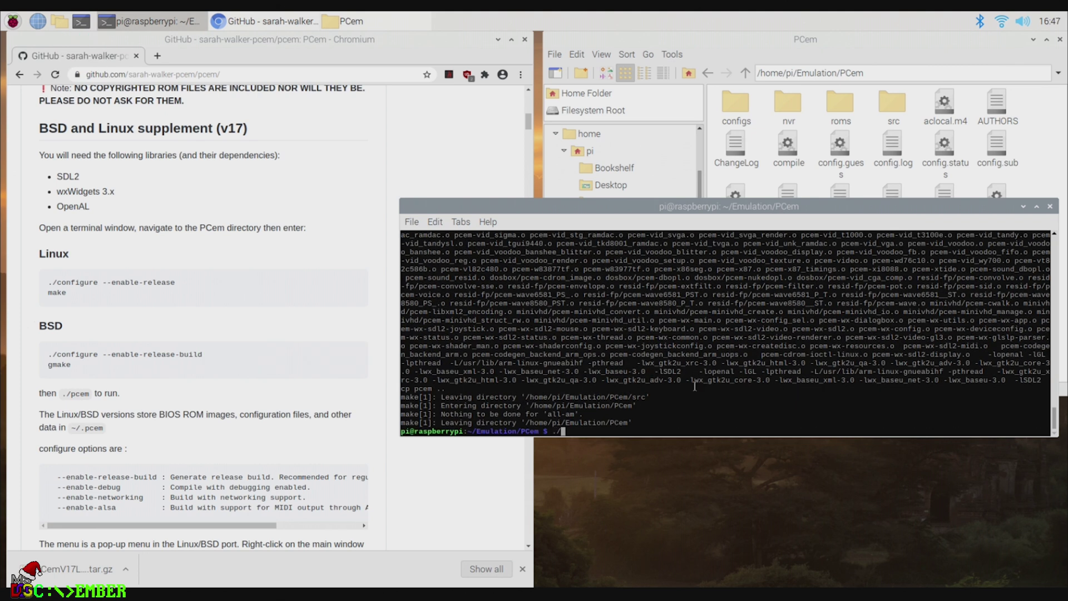
text(pcem)
key(Return)
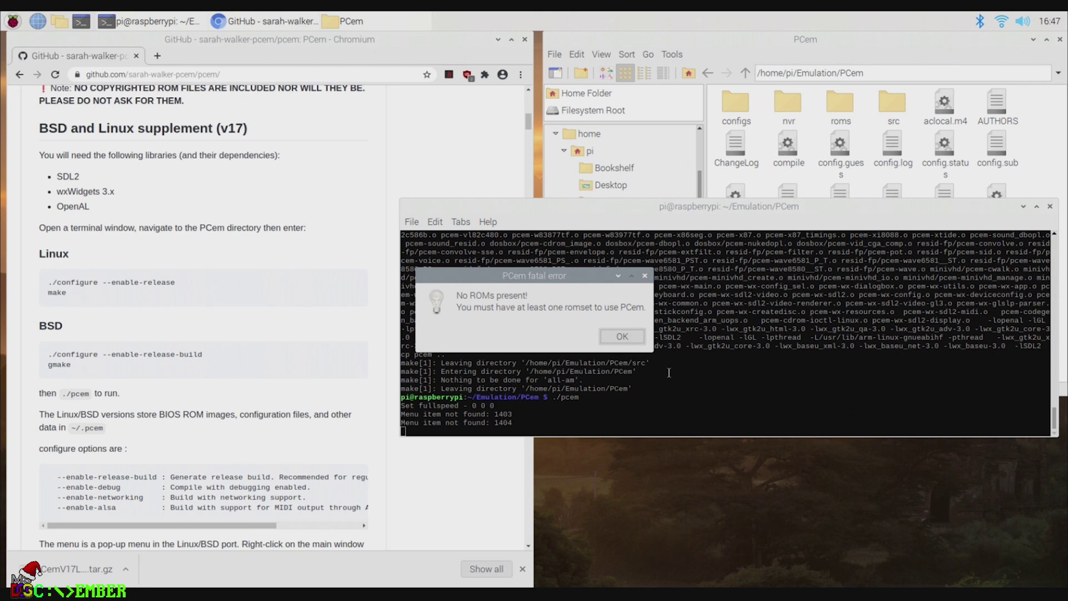
click(622, 337)
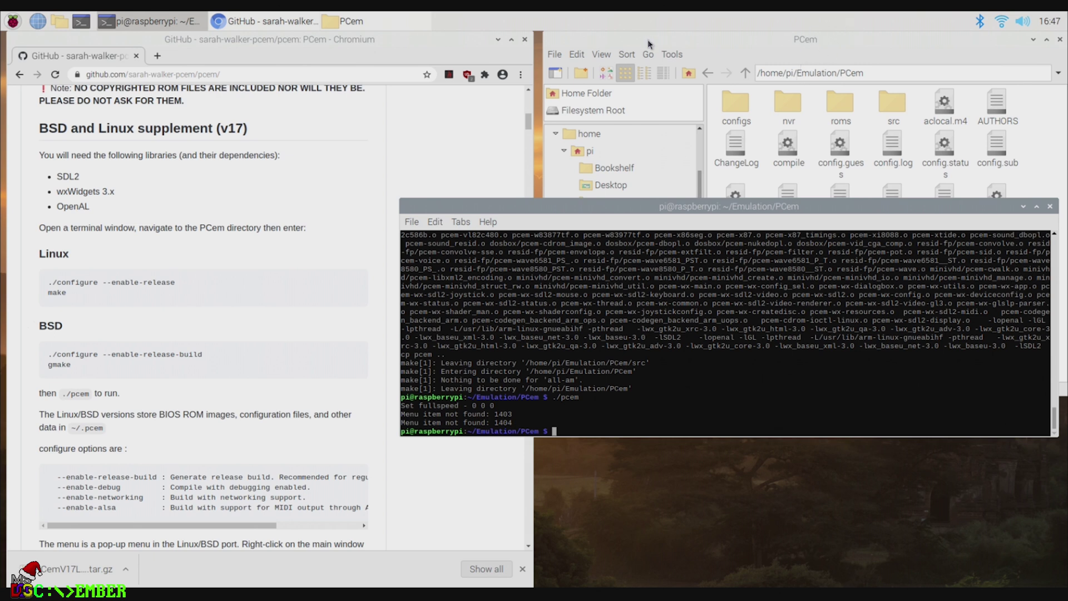
Step: Go up to the home folder, reveal hidden files with Ctrl+H, and open .pcem/roms
click(745, 73)
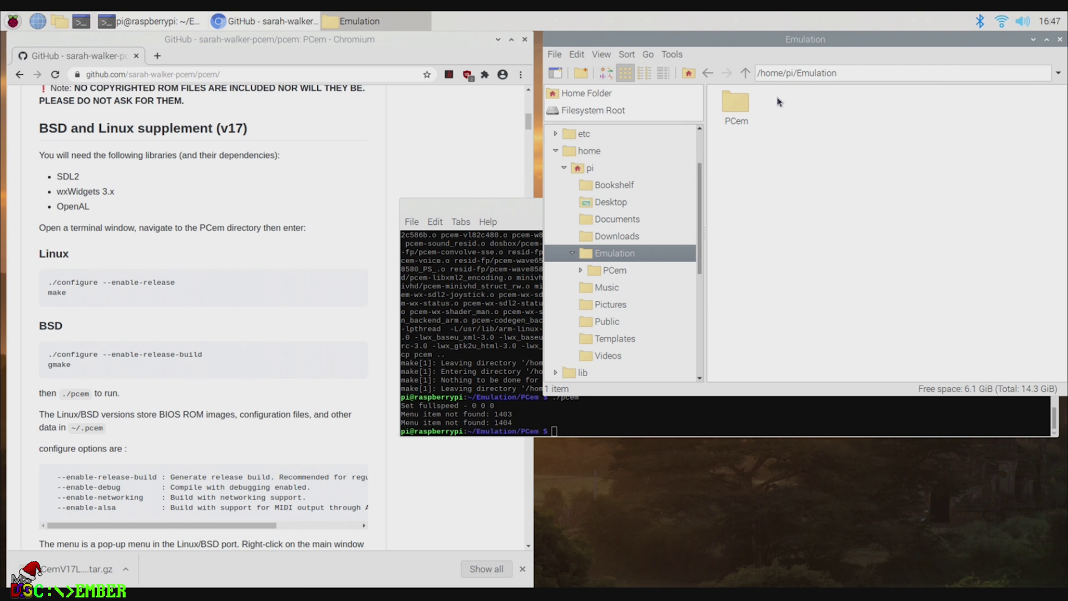
click(745, 73)
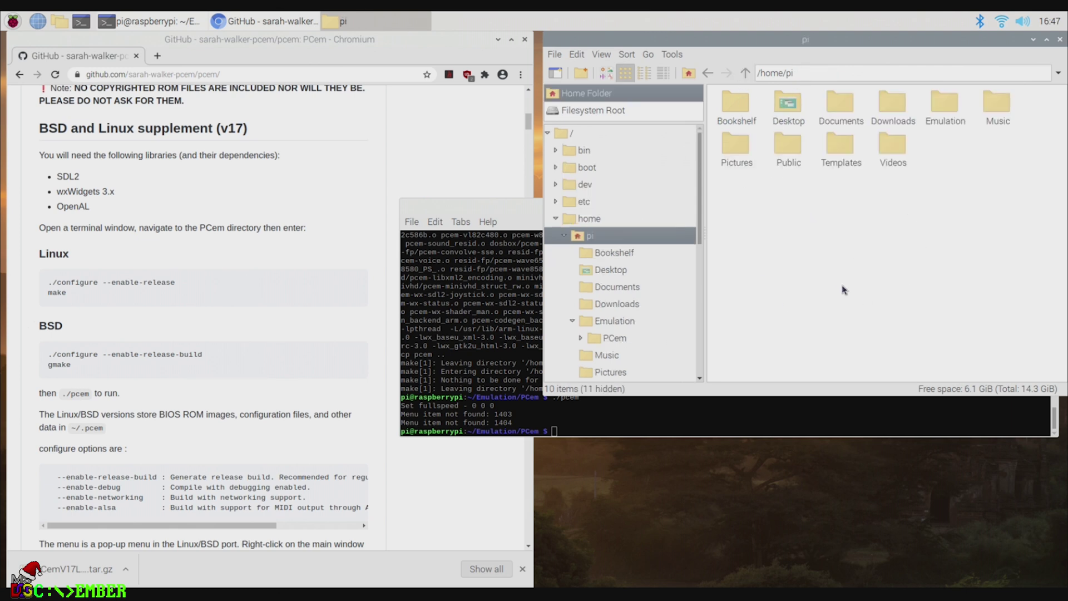
key(ctrl+h)
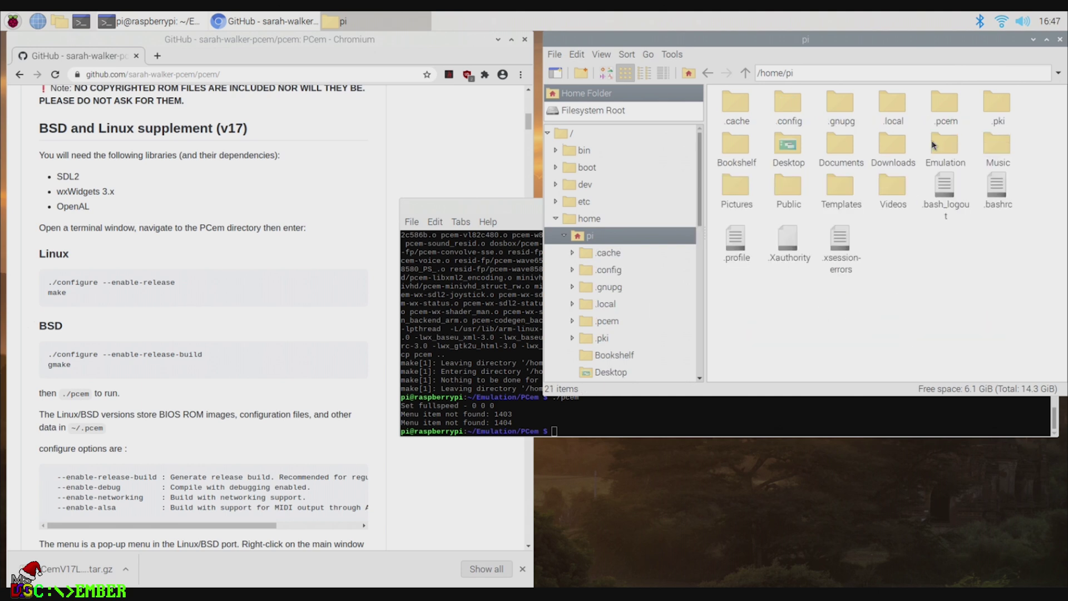
click(947, 111)
double_click(947, 117)
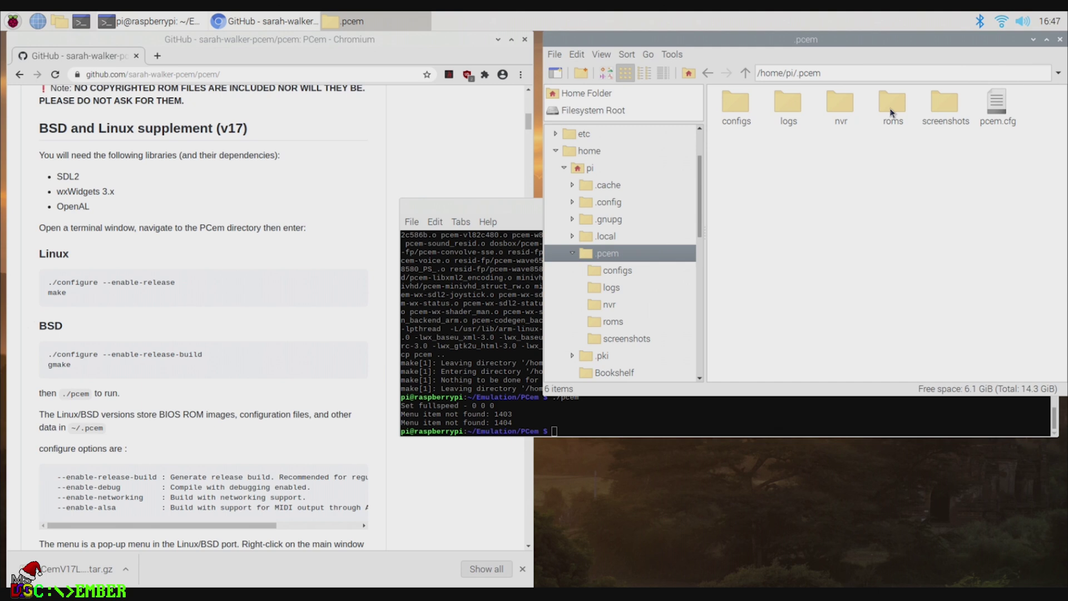
double_click(891, 111)
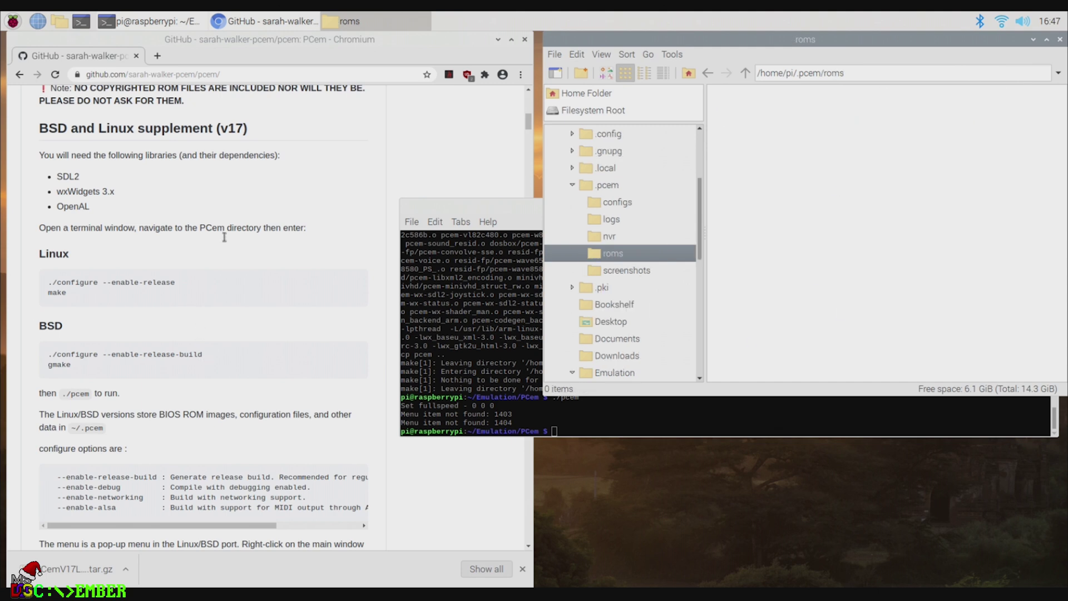
click(158, 56)
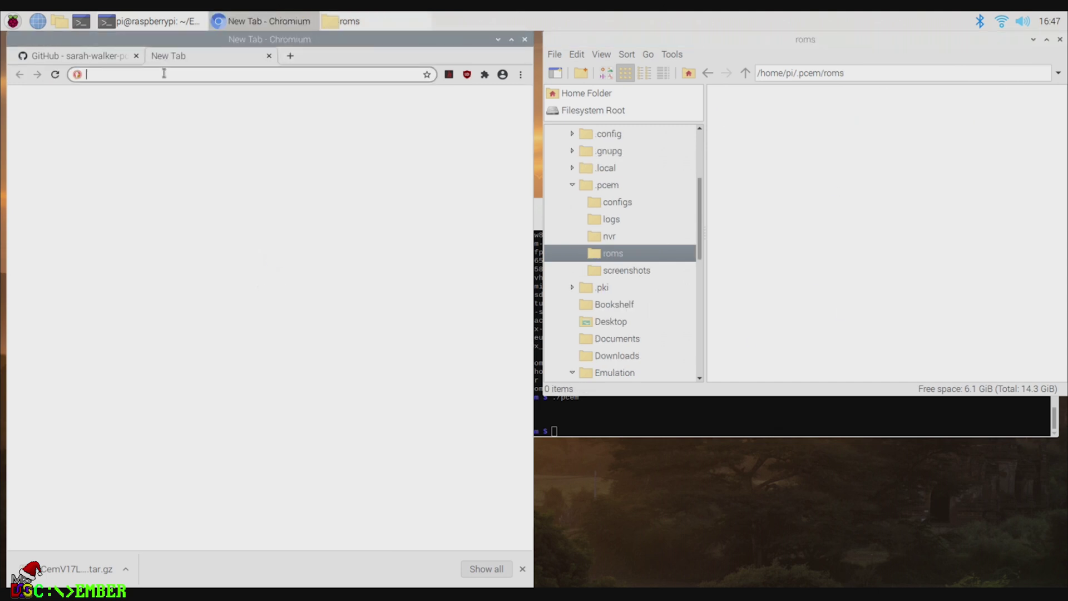
Step: Search the web for 'pcem rom' and open the BaRRaKudaRain/PCem-ROMs GitHub repository
text(pcem rom)
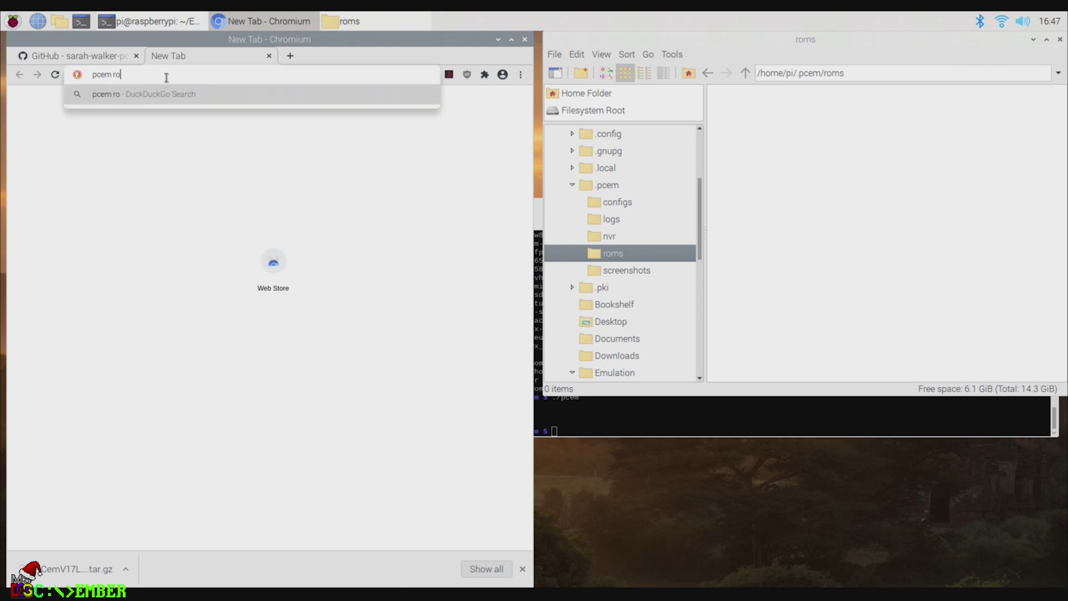
key(Return)
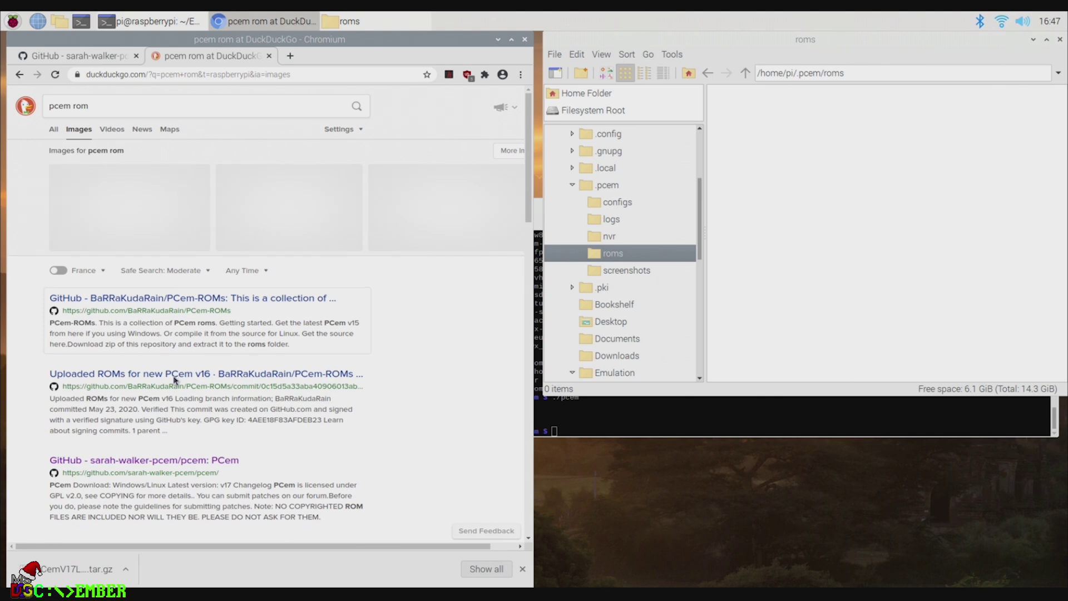
click(169, 299)
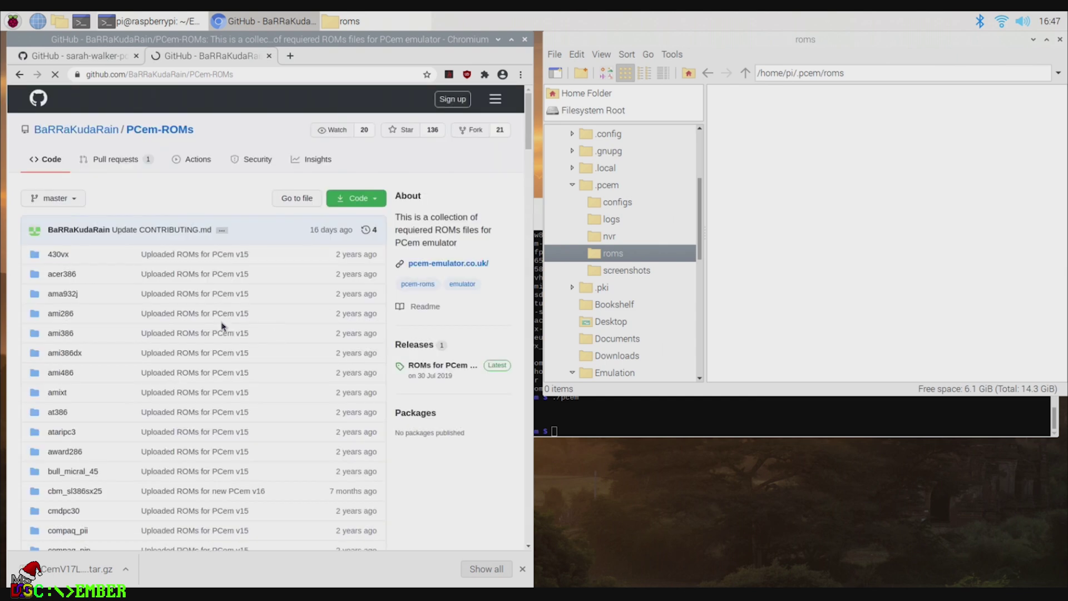
Step: Download the repository as PCem-ROMs-master.zip and open the downloaded archive
click(374, 202)
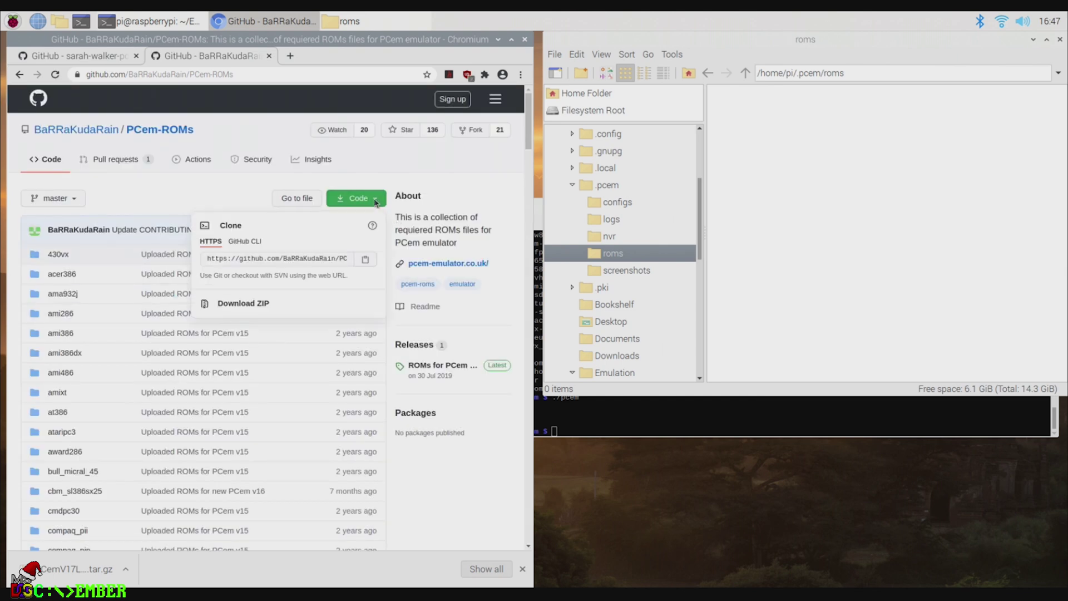
click(245, 305)
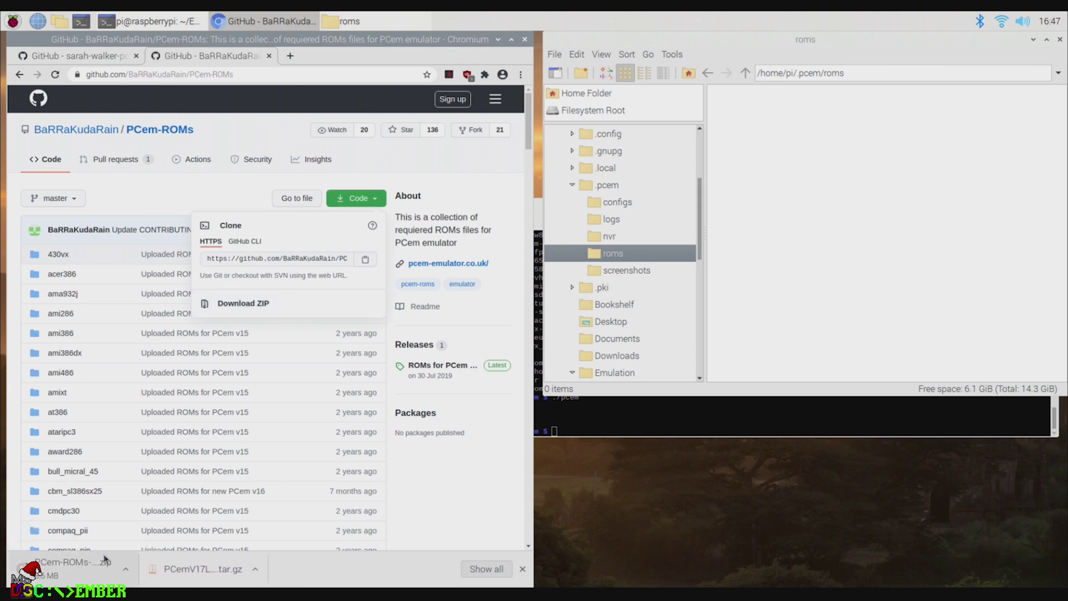
click(59, 570)
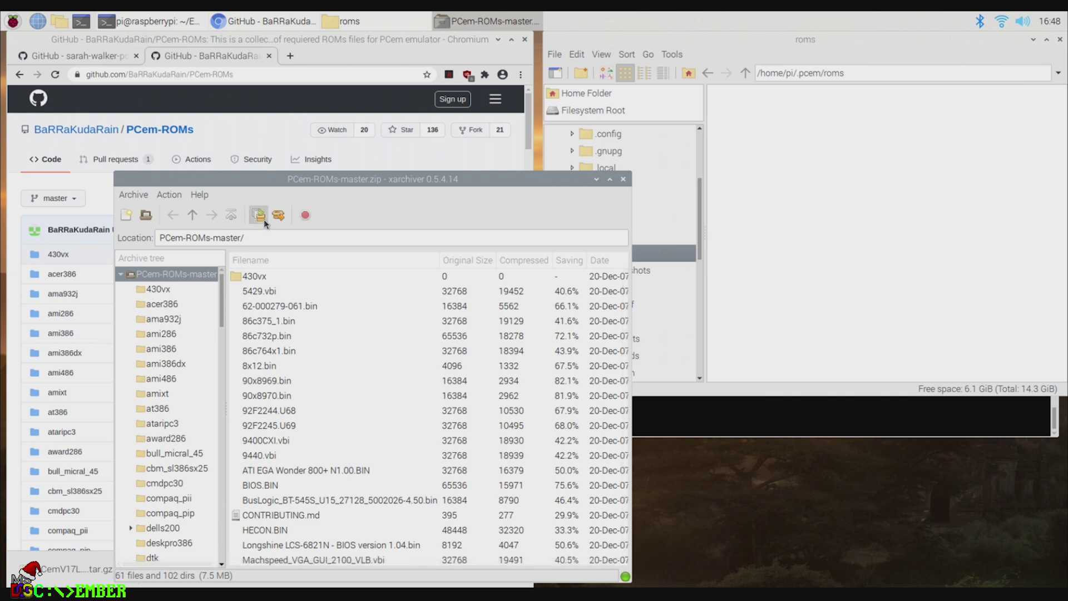
Step: Extract the PCem-ROMs archive into /home/pi/.pcem/roms
click(278, 216)
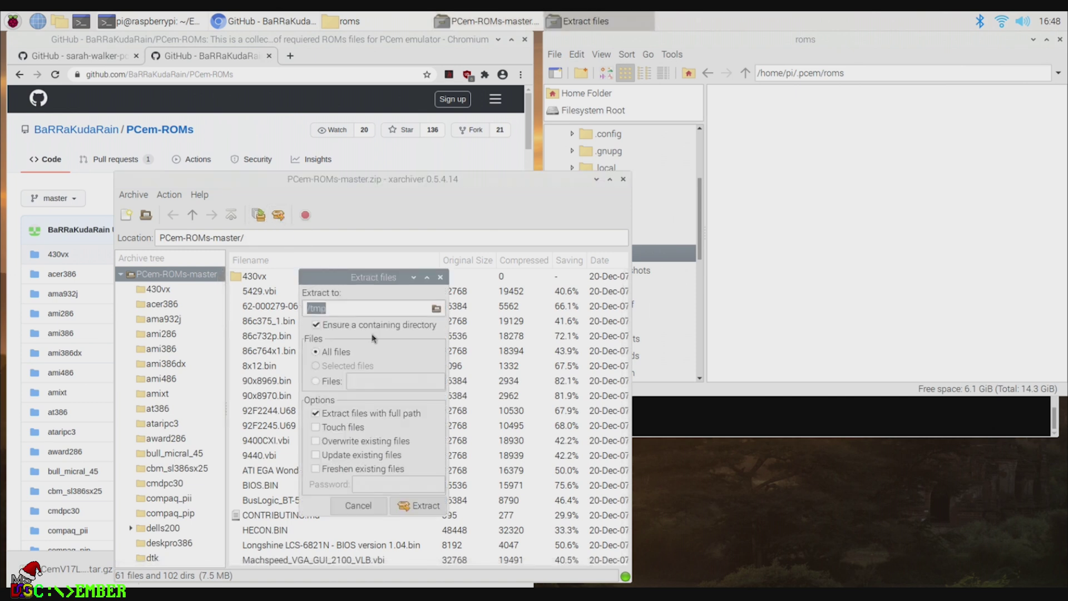
click(388, 309)
click(877, 73)
key(ctrl+c)
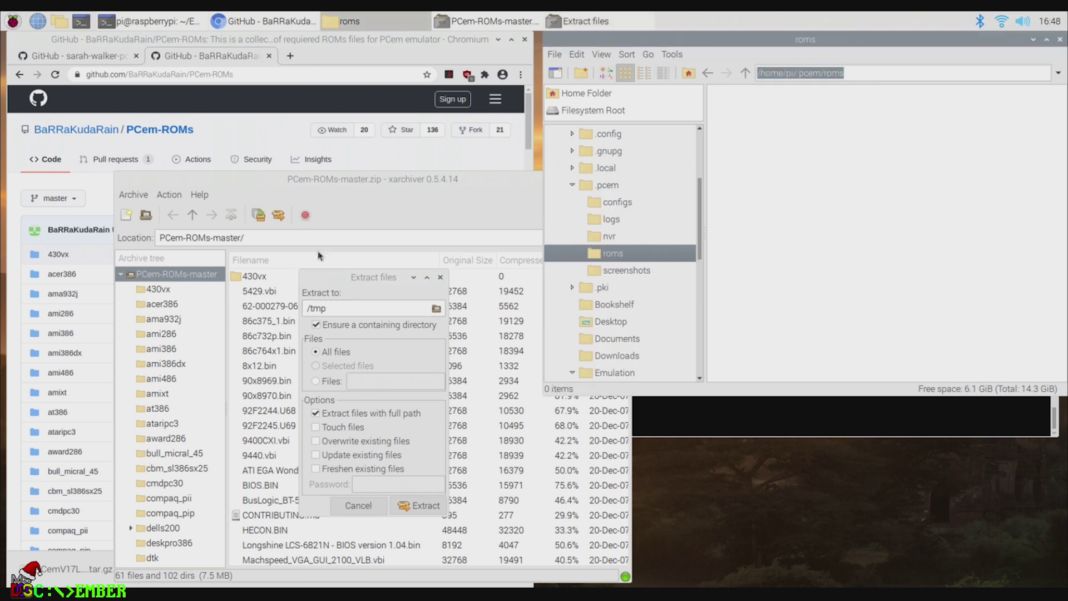
click(354, 307)
triple_click(354, 308)
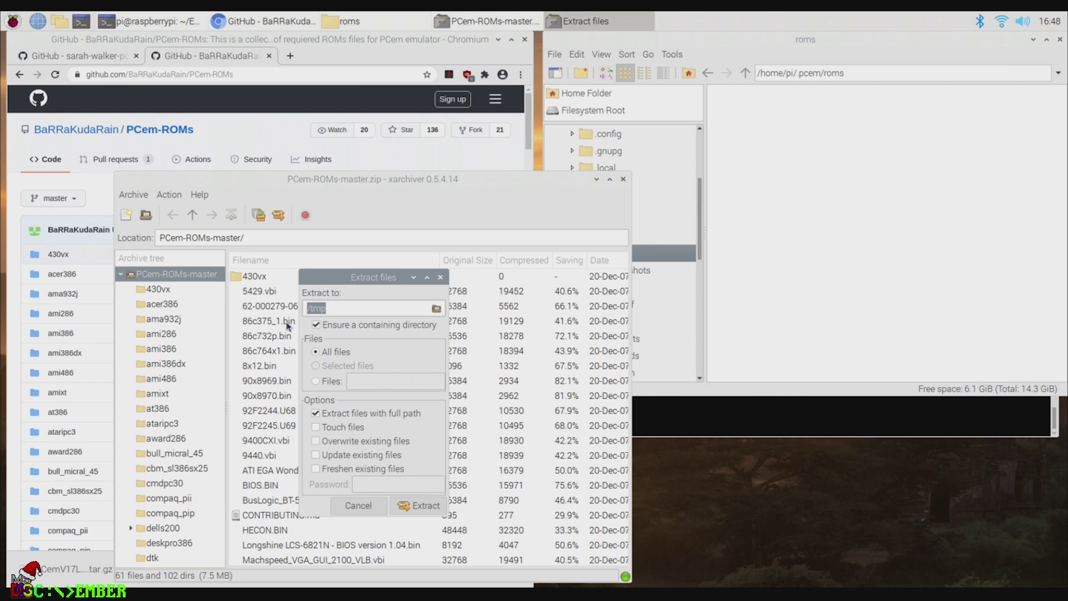
key(ctrl+v)
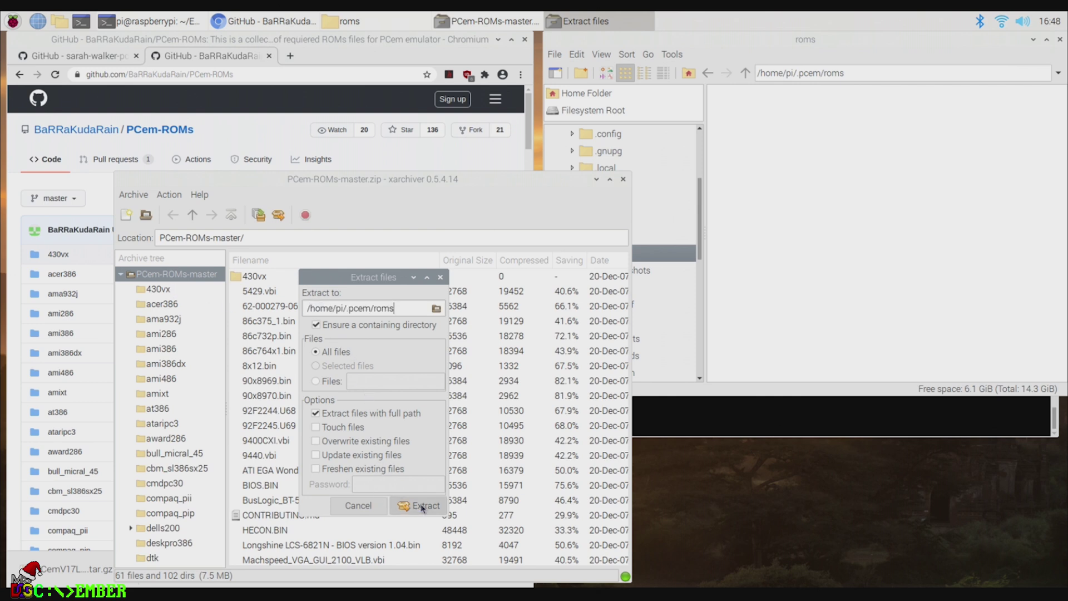
click(423, 505)
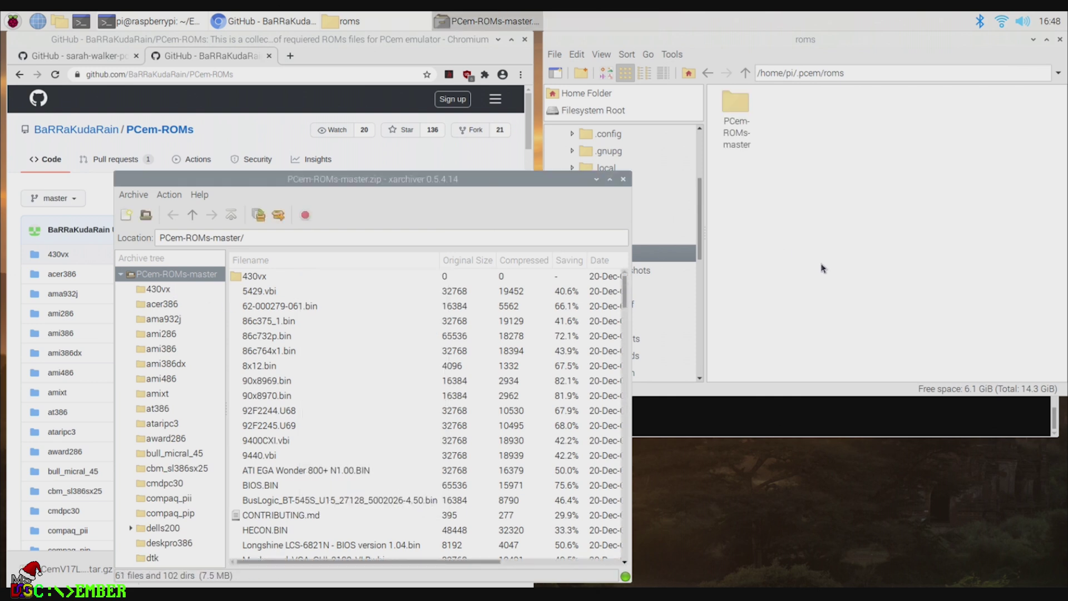
Step: Move all ROM folders out of PCem-ROMs-master directly into the roms folder
click(749, 155)
double_click(748, 149)
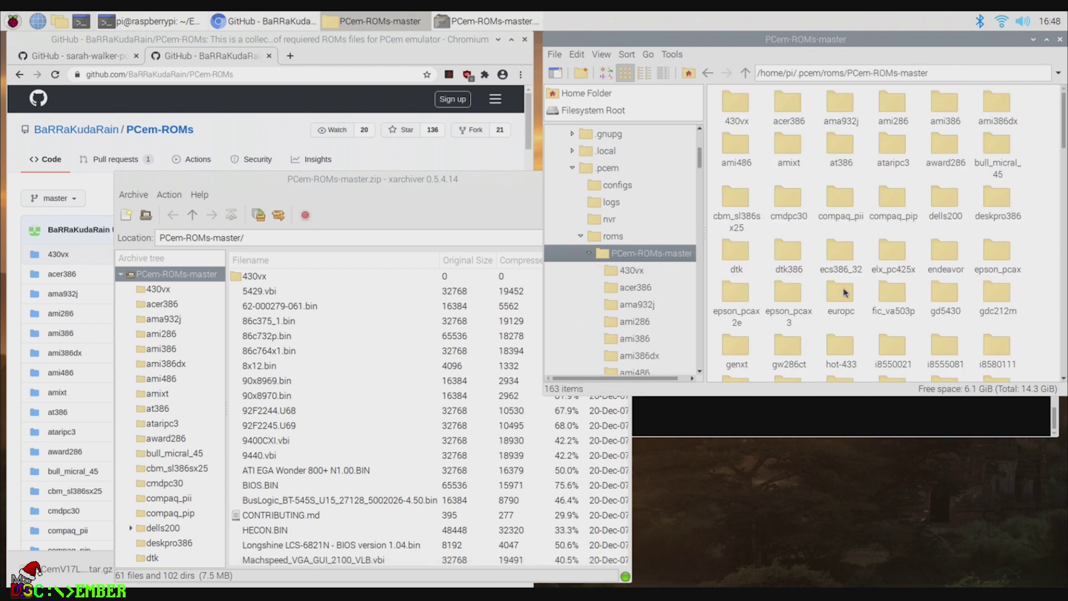
key(ctrl+a)
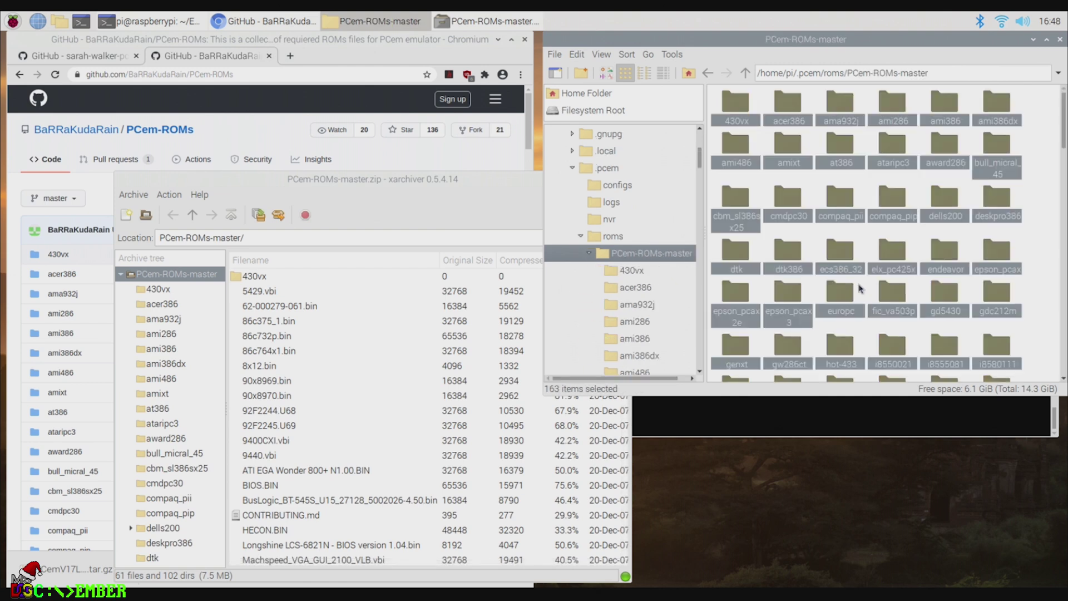
key(alt+Up)
key(ctrl+v)
click(739, 423)
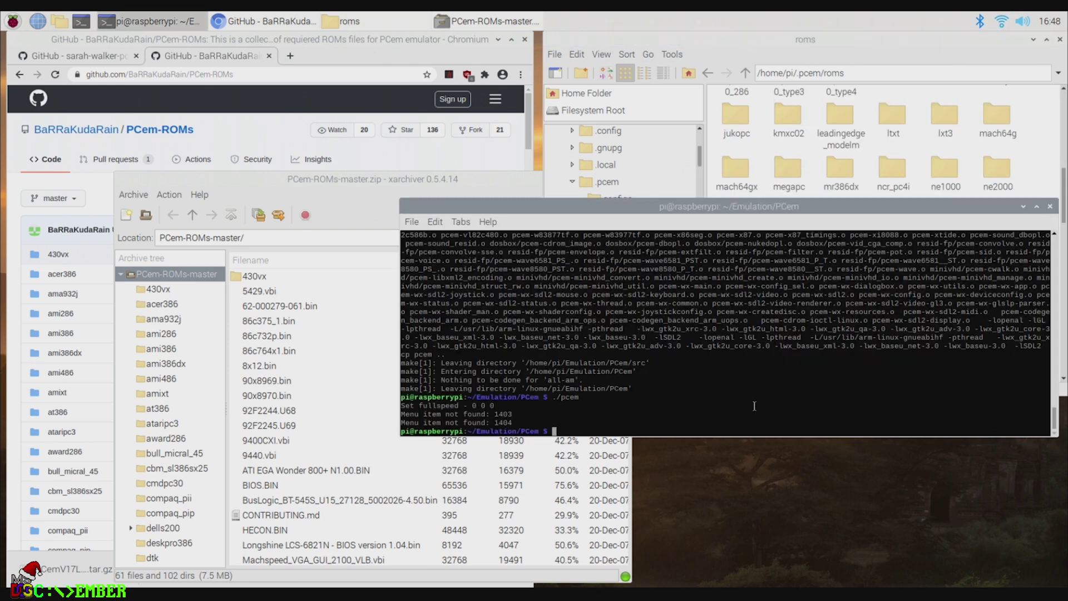
Step: Relaunch PCem and add a new machine configuration named 'test'
key(Up)
key(Return)
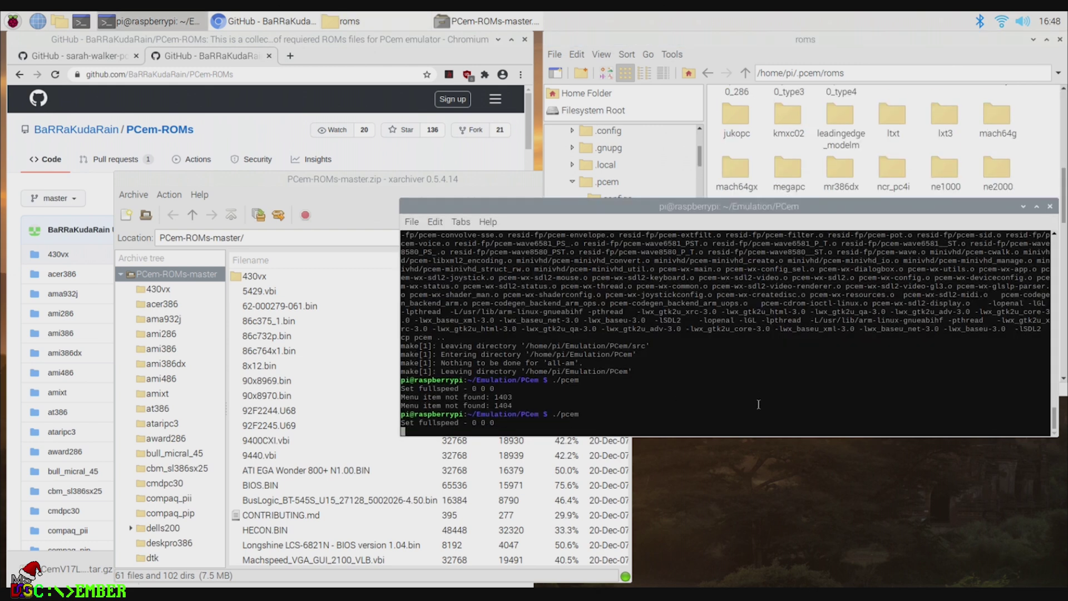
click(463, 408)
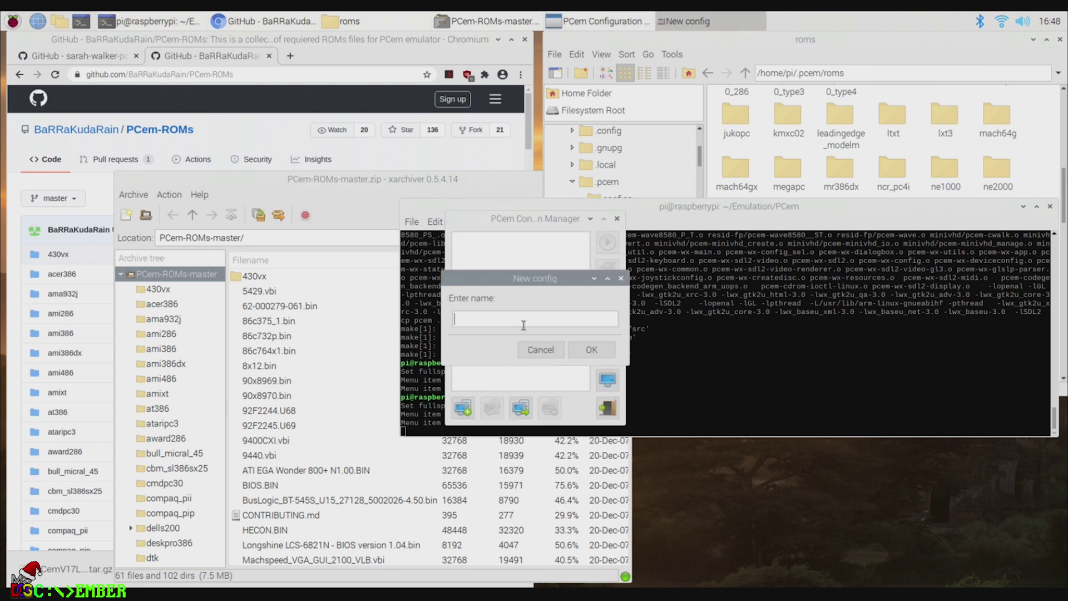
text(test)
click(592, 350)
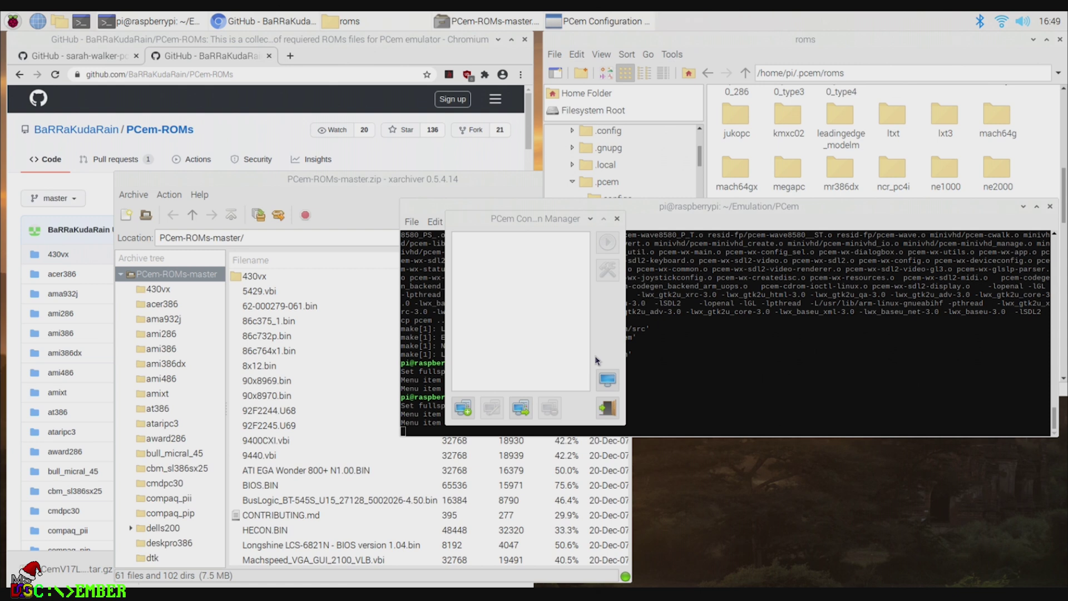
drag(554, 269, 244, 177)
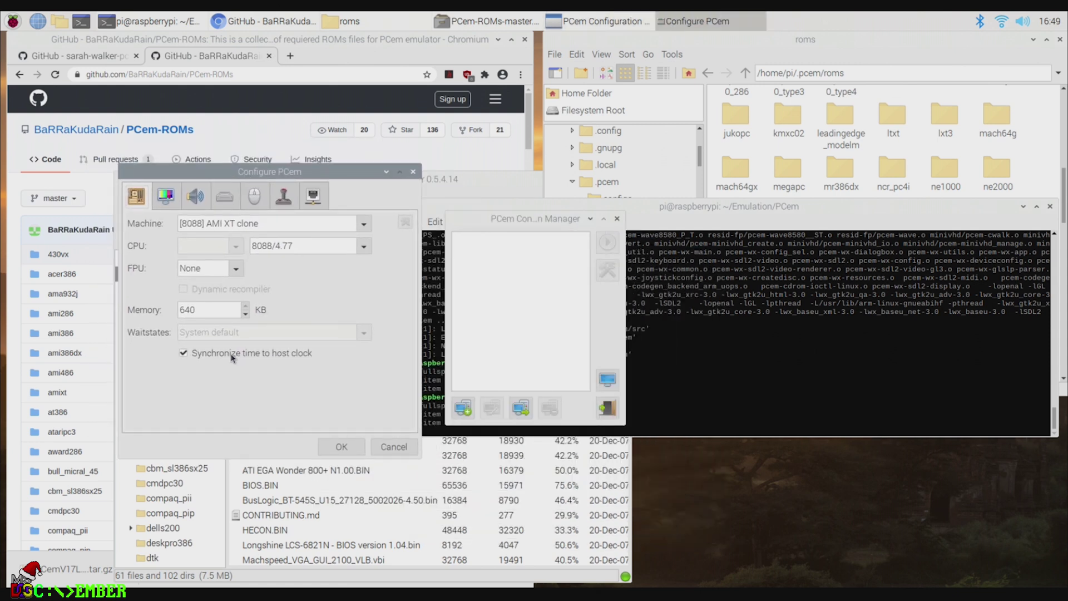
Step: Set the machine to [486] AMI 486 clone with an i486DX/33 CPU and 32 MB memory
click(363, 223)
scroll(289, 489, down, 5)
scroll(294, 500, down, 6)
scroll(296, 509, down, 8)
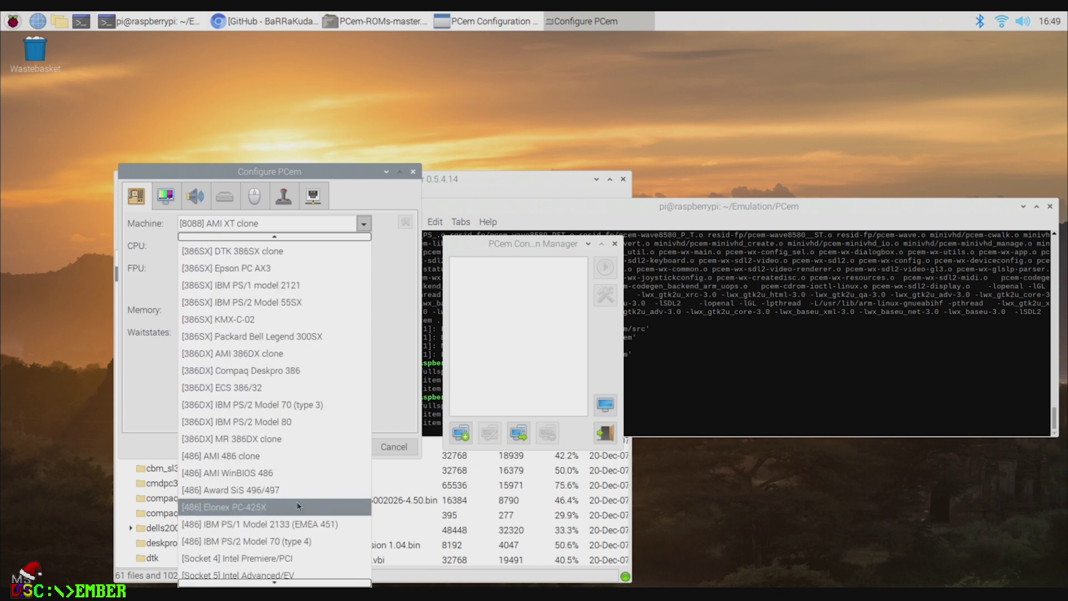
click(246, 456)
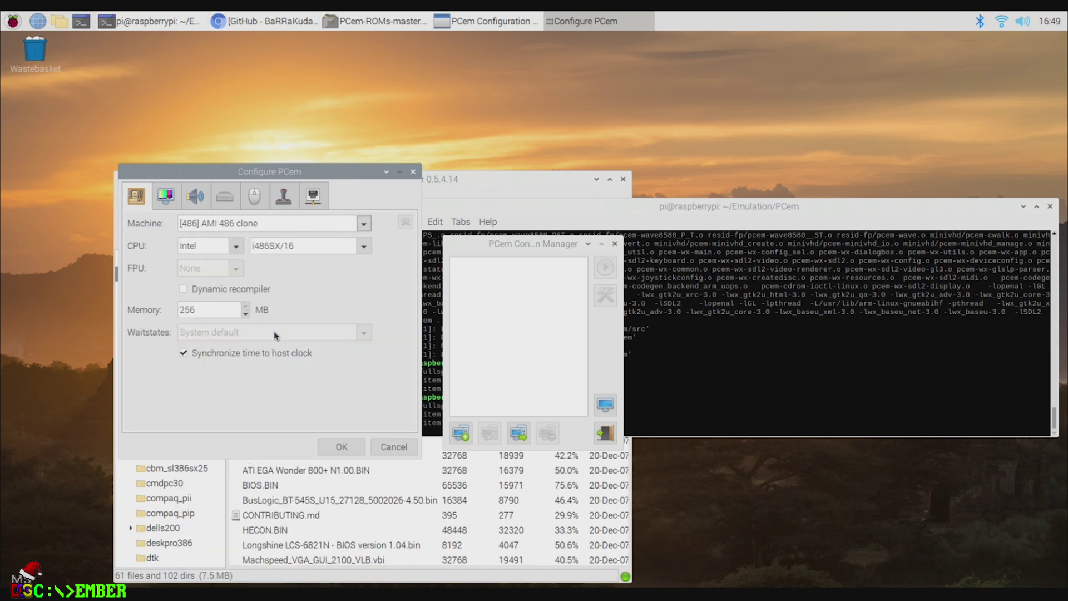
click(342, 246)
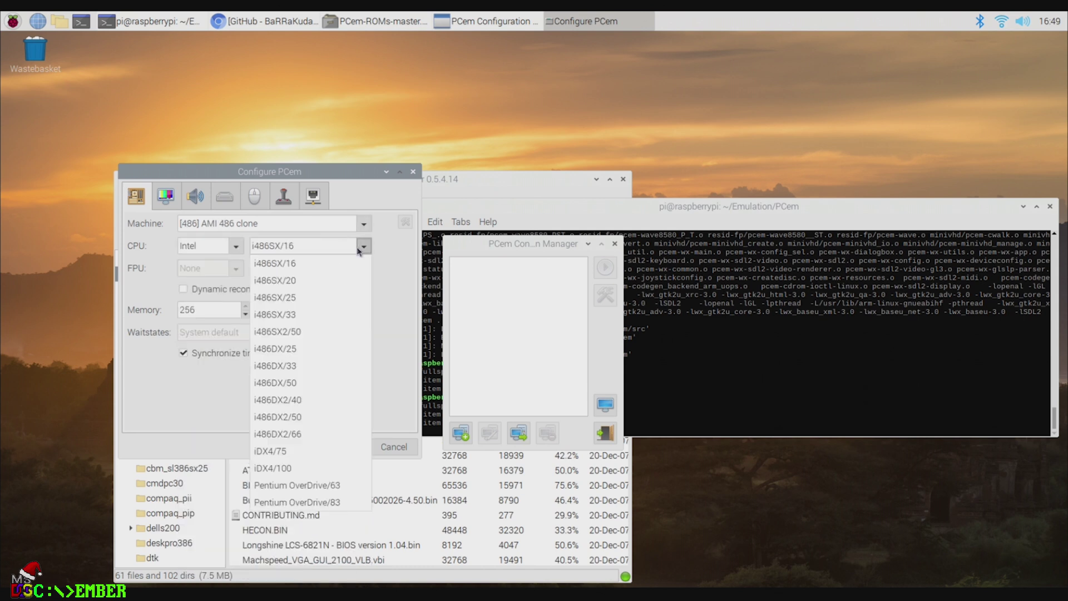
click(290, 372)
key(Tab)
key(Tab)
text(32)
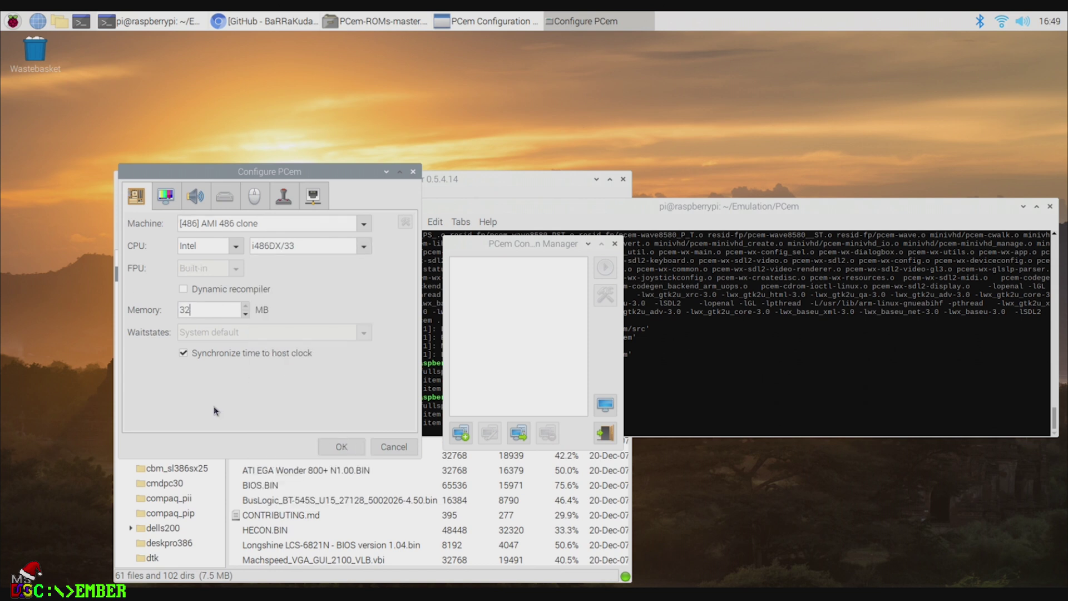
Step: Choose the Tseng ET4000AX display card and the Sound Blaster 16 sound card
click(170, 203)
click(364, 223)
scroll(296, 501, down, 2)
click(227, 536)
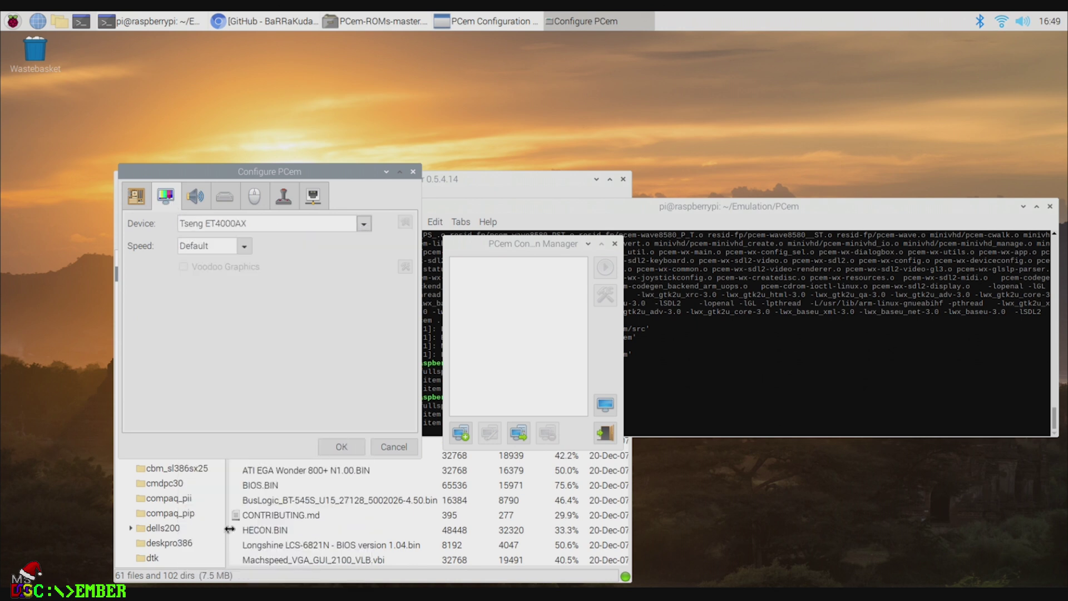
click(201, 195)
click(370, 224)
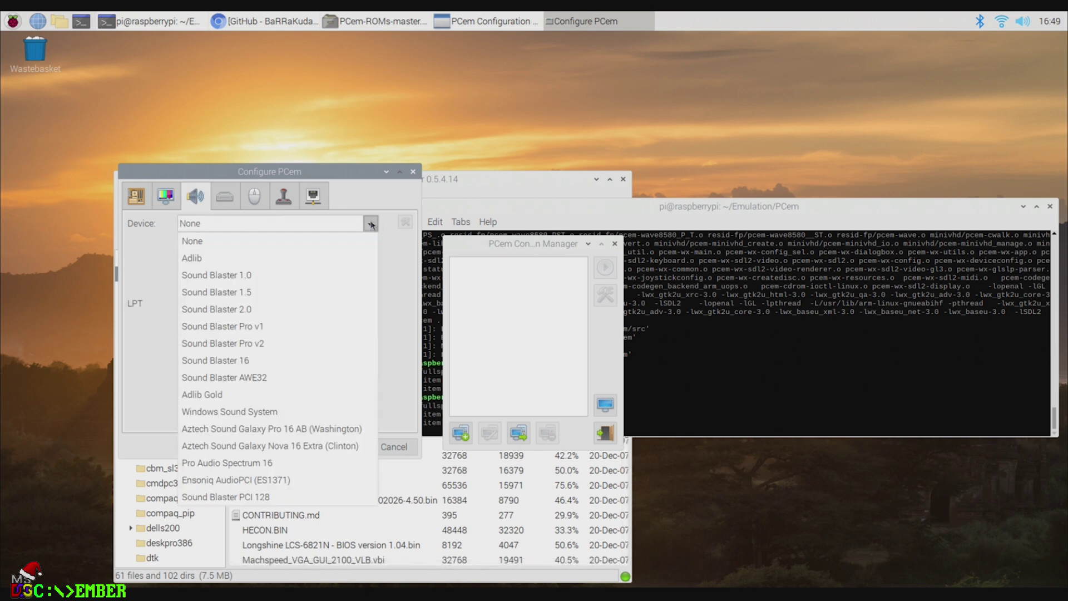
click(254, 360)
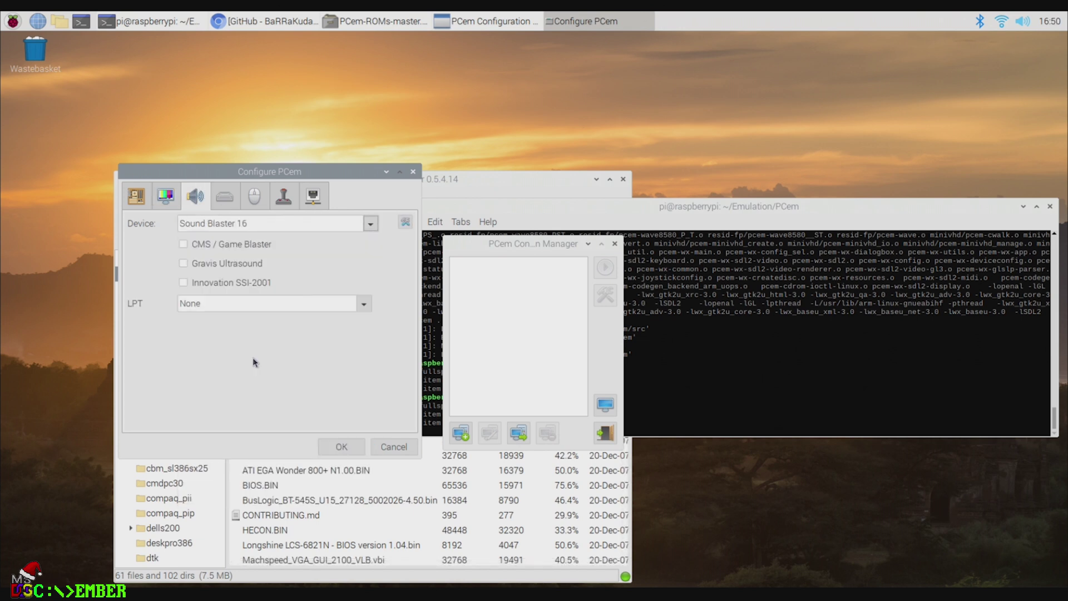
Step: Set the second floppy drive to None
click(230, 198)
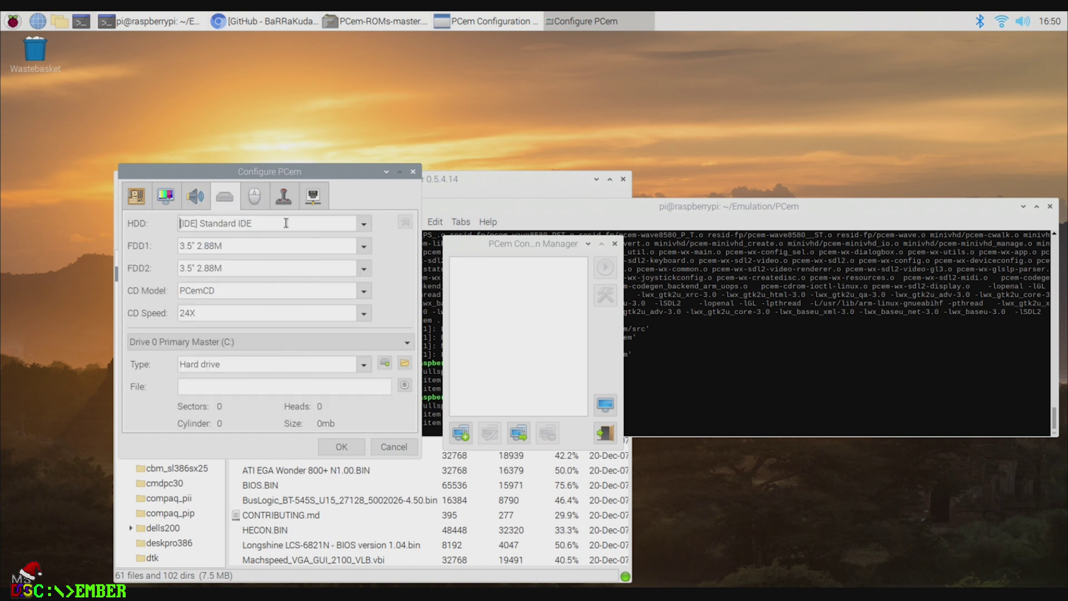
click(364, 268)
click(301, 287)
click(250, 196)
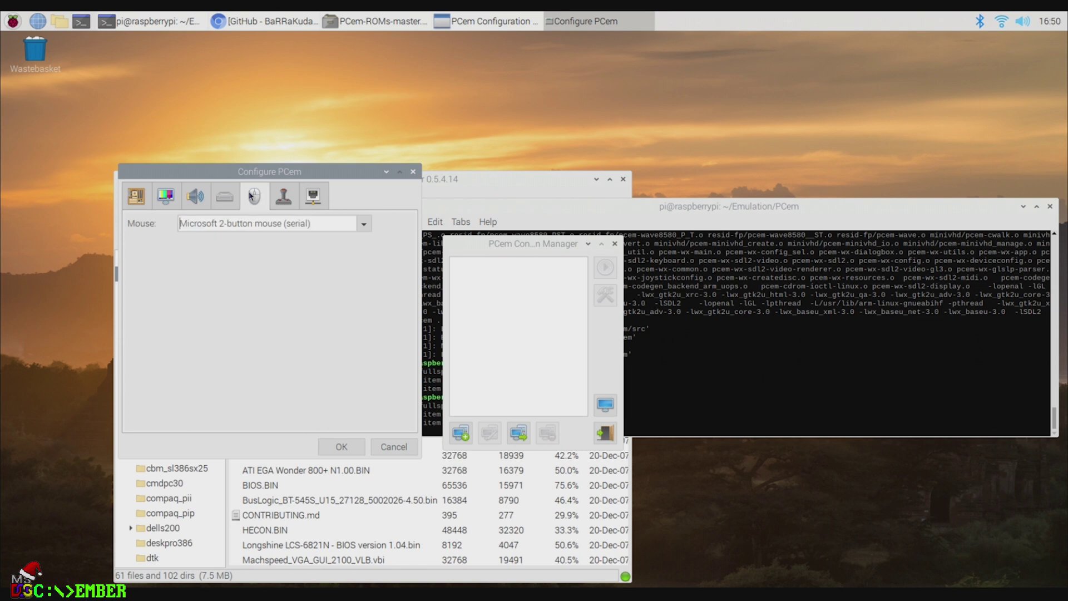
click(226, 196)
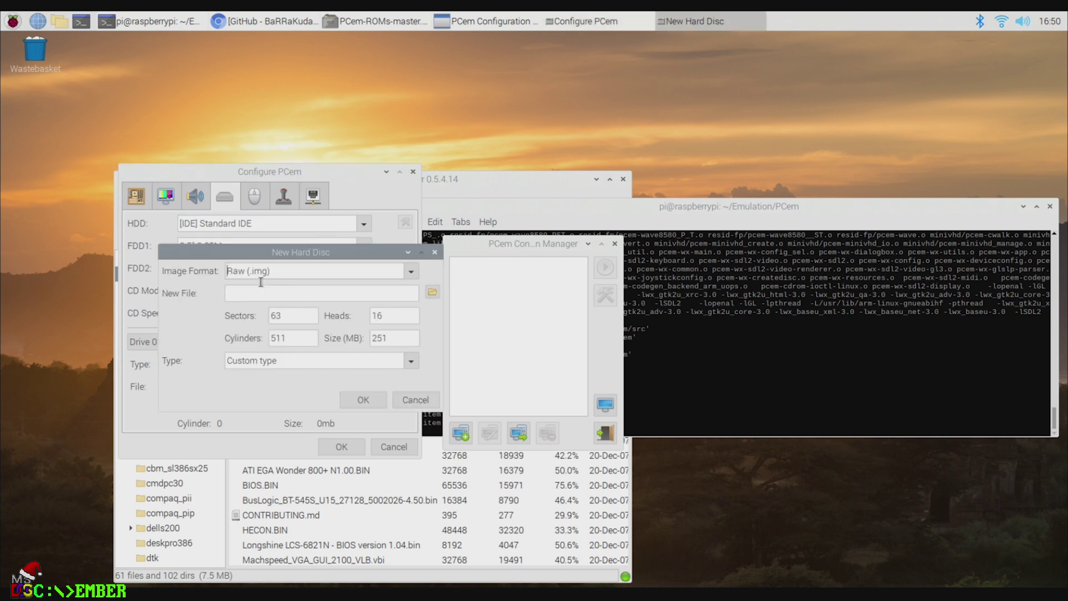
Step: Create a dynamic-size VHD hard disc image saved as 486.vhd in the PCem folder
click(411, 272)
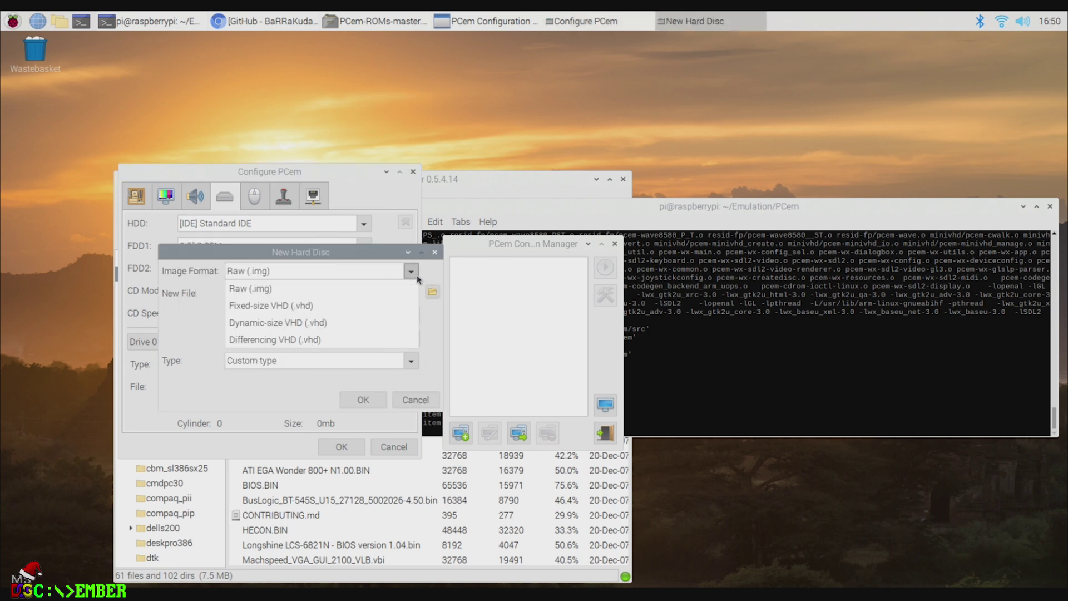
click(311, 327)
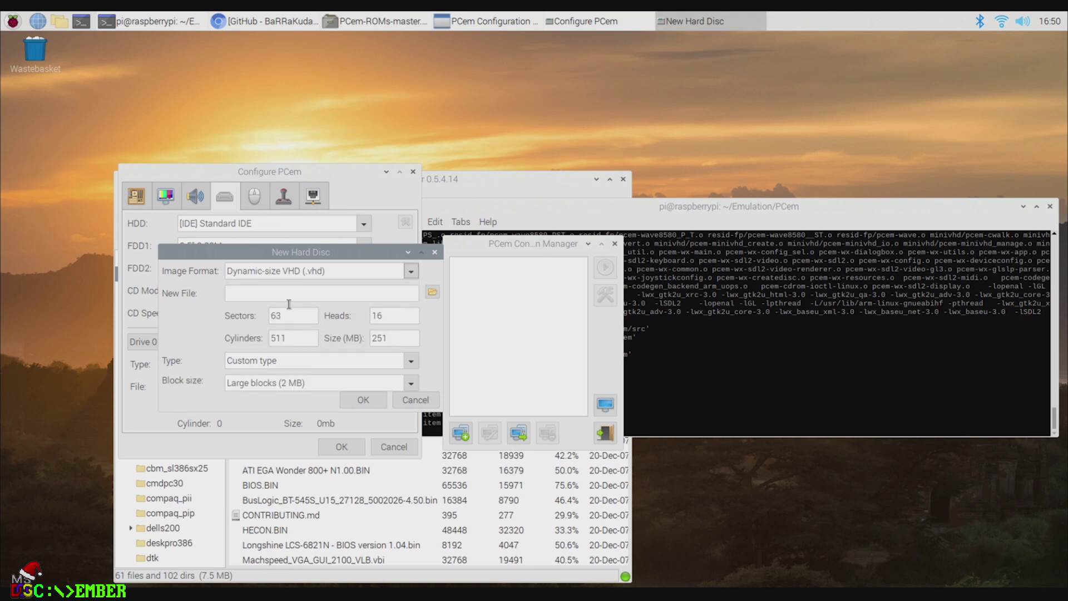
click(433, 293)
text(4)
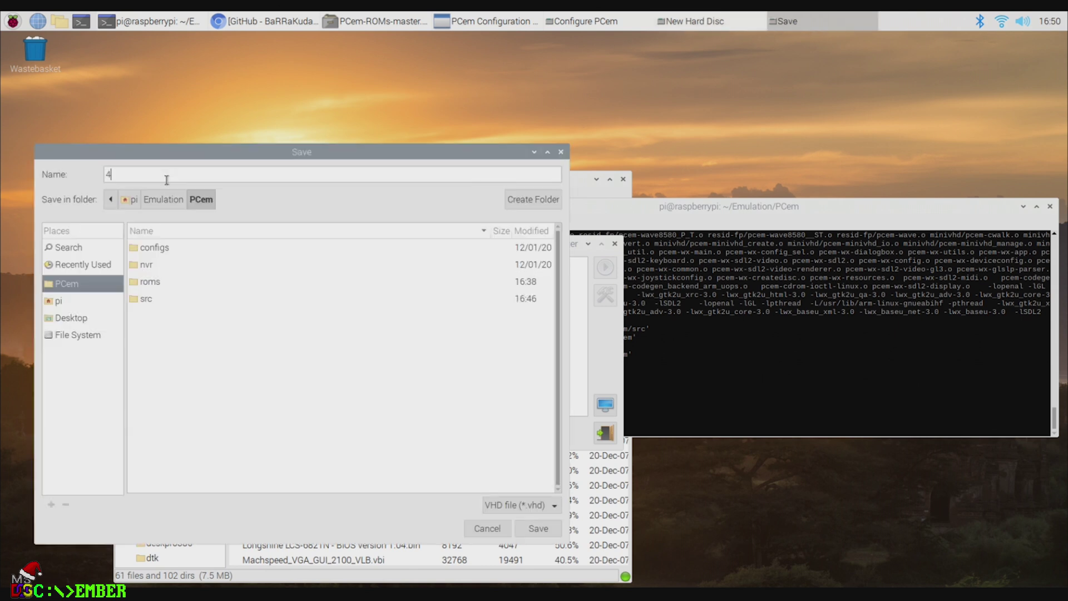
text(86)
click(538, 528)
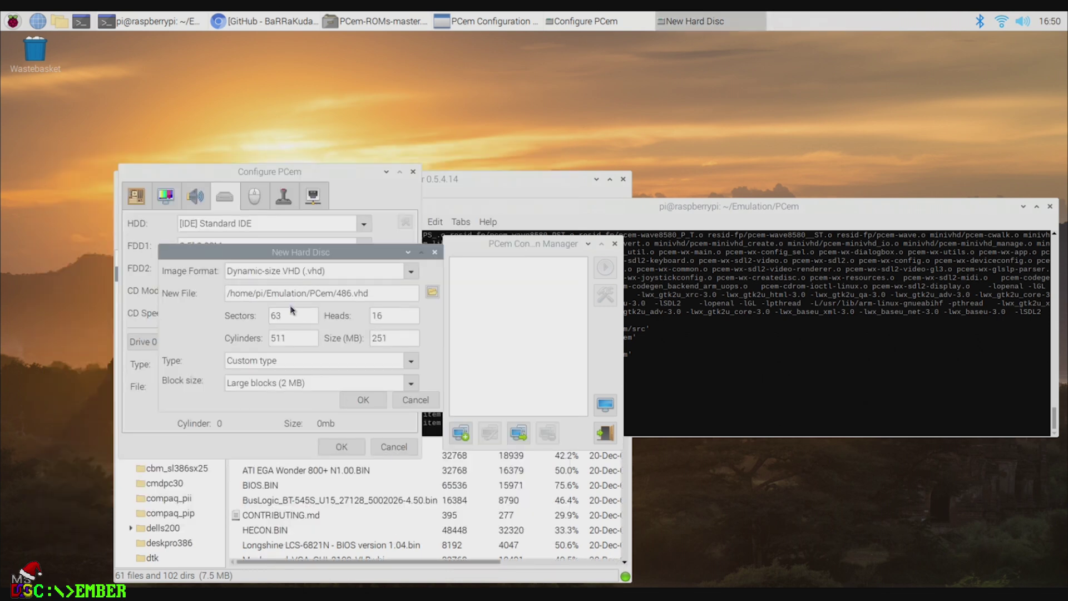
click(353, 401)
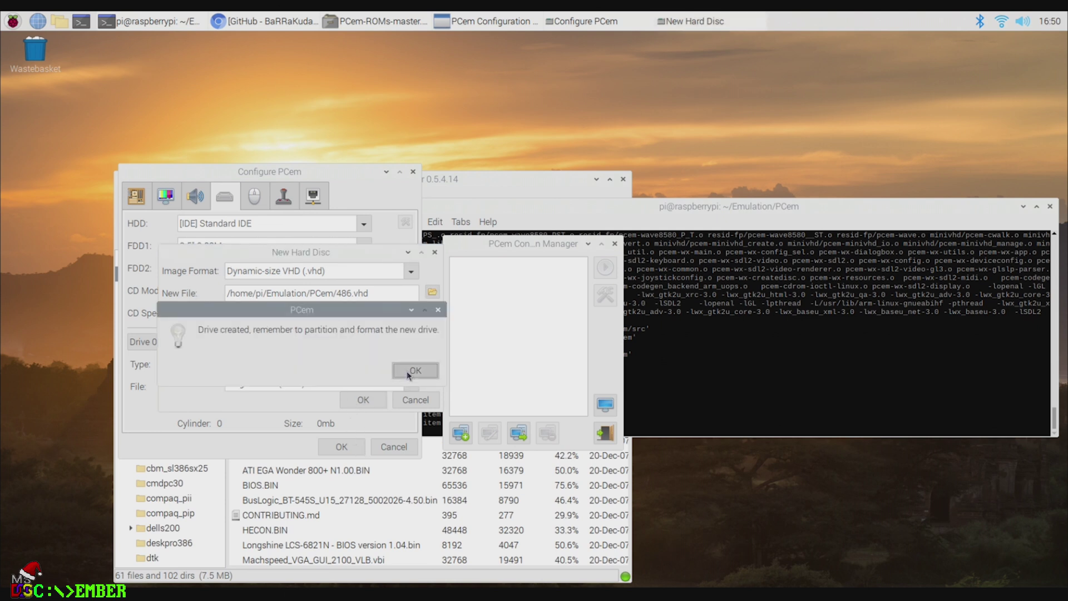
click(410, 371)
Step: Save the test machine configuration with OK
click(261, 201)
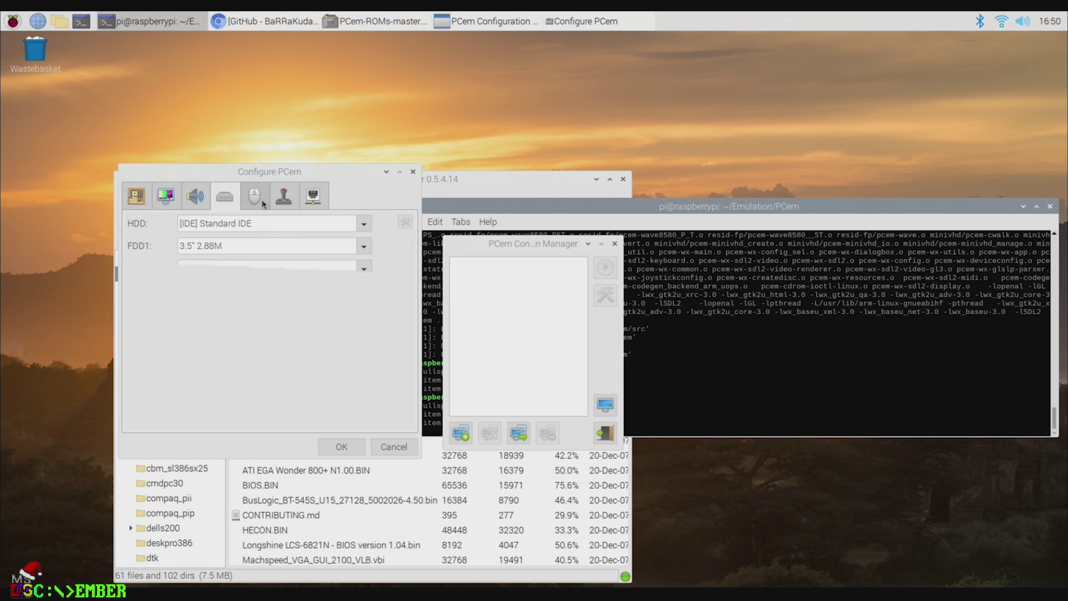
click(281, 206)
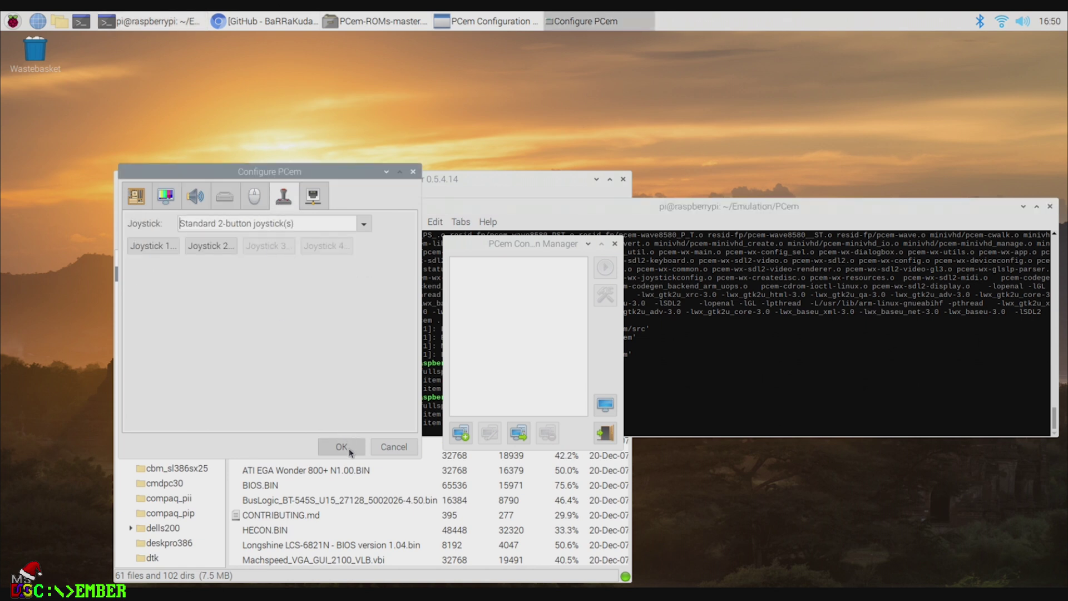
click(342, 447)
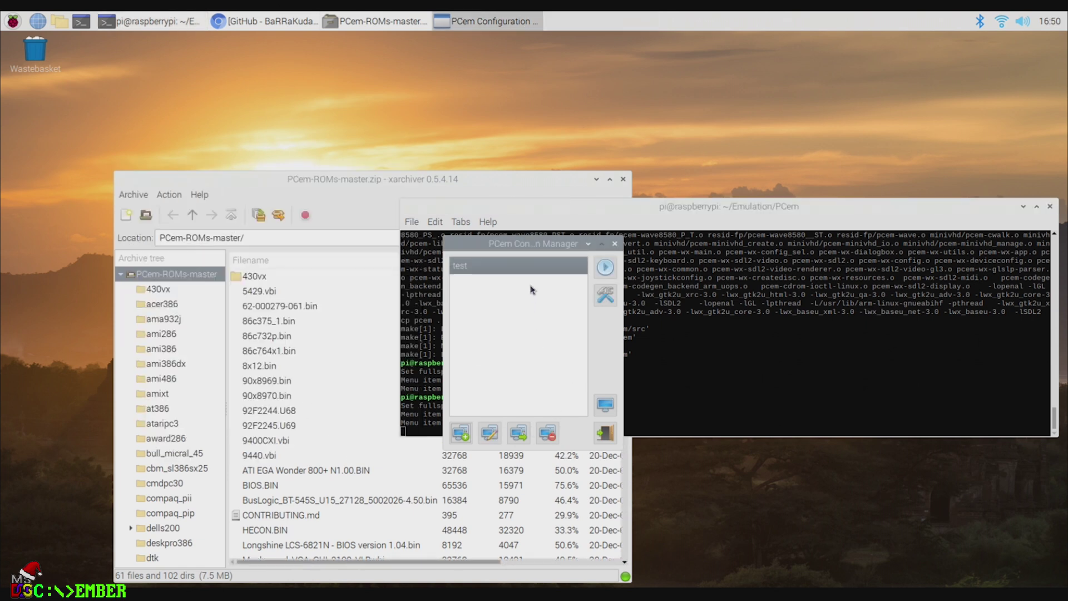
Step: Start the test machine and move its emulator window further left
click(605, 267)
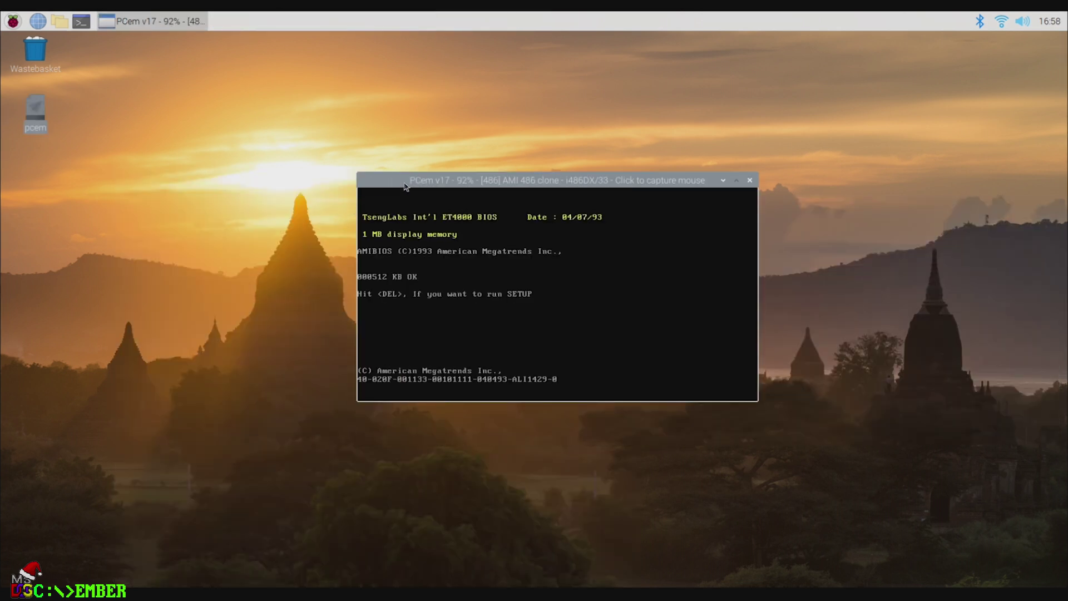
right_click(390, 183)
click(377, 182)
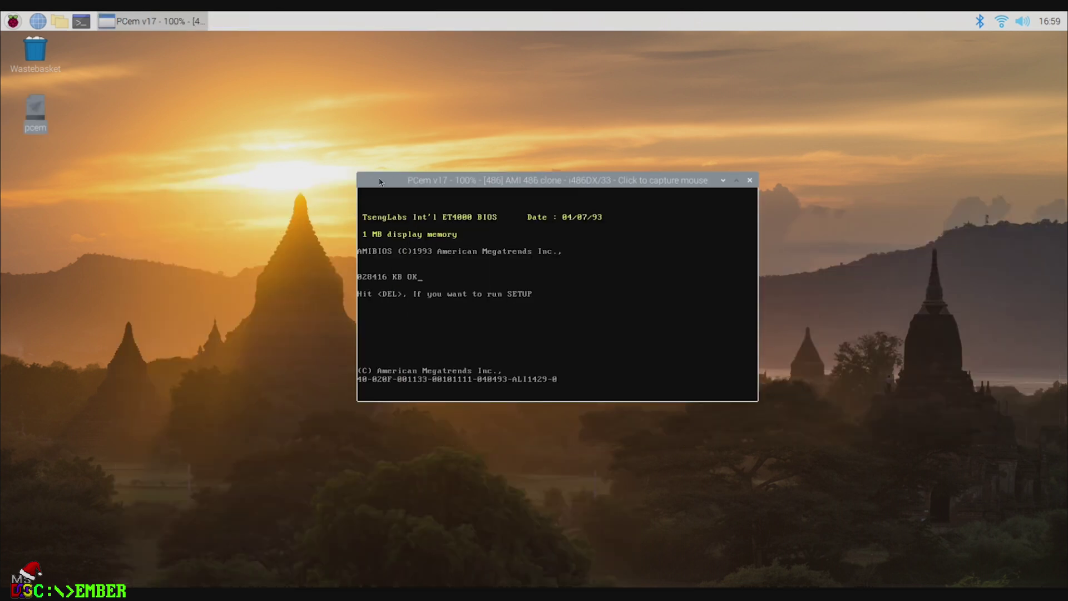
right_click(395, 182)
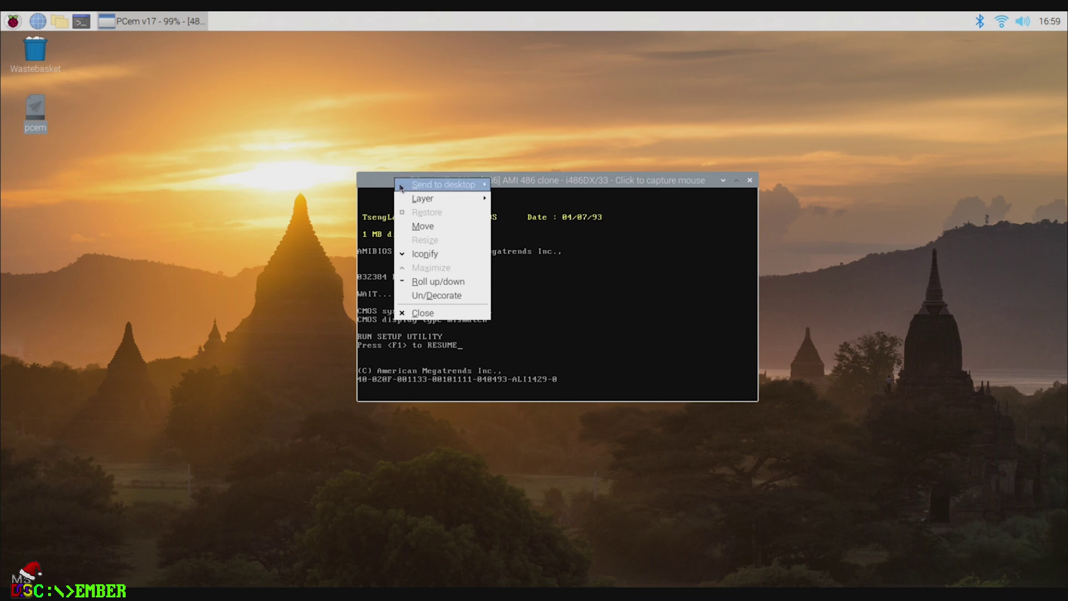
click(622, 186)
drag(692, 186, 405, 184)
click(304, 348)
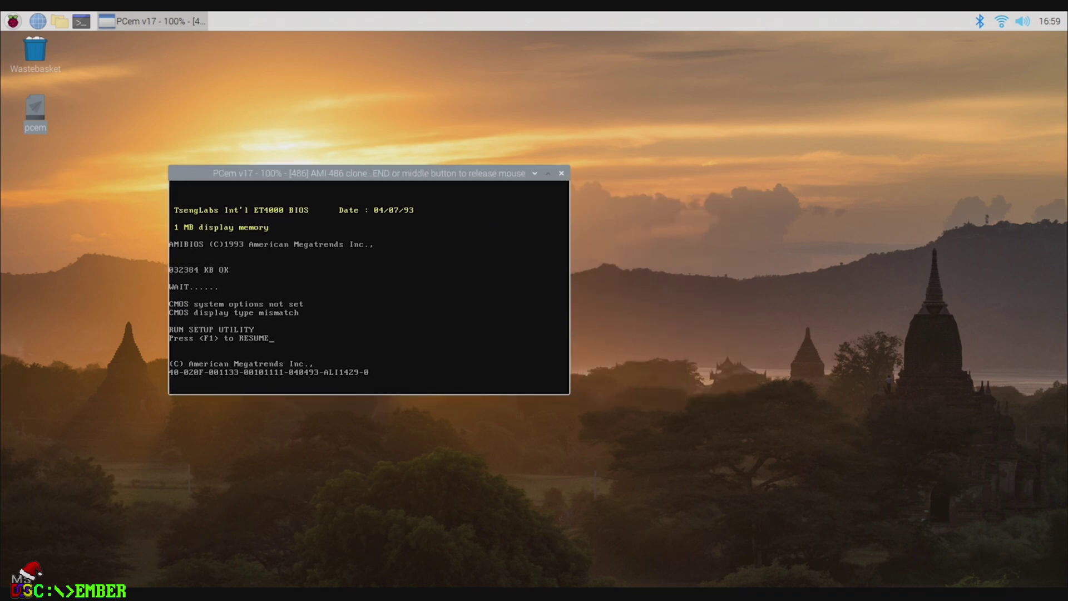
Step: In BIOS setup, auto-detect the hard disk and accept its parameters for drive C
key(F1)
key(Down)
key(Up)
key(Return)
key(Escape)
key(Down)
key(Down)
key(Down)
key(Down)
key(Down)
key(Down)
key(Return)
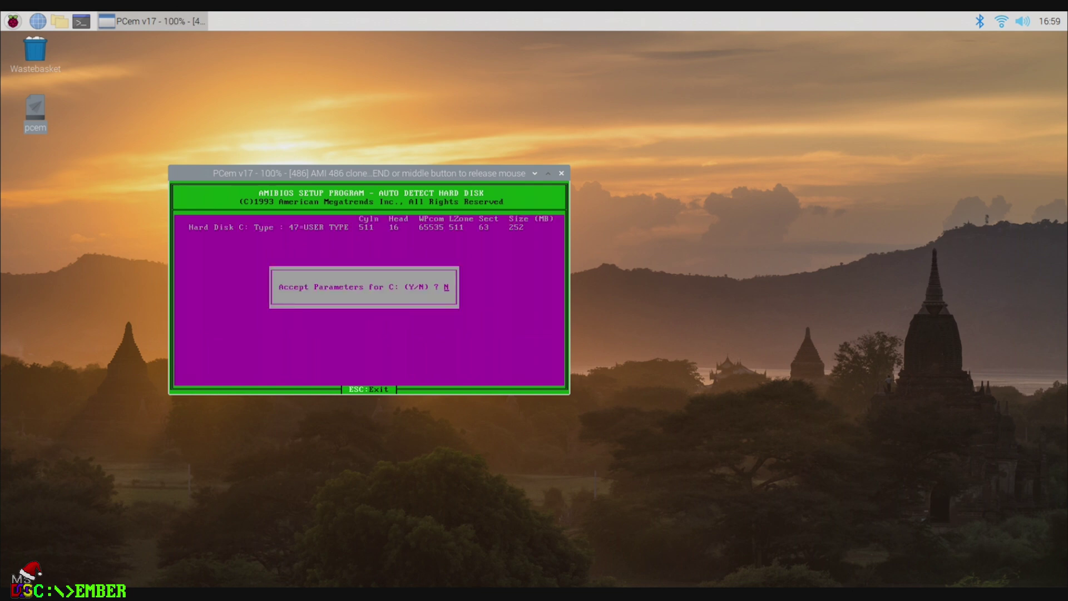
key(Return)
key(Return)
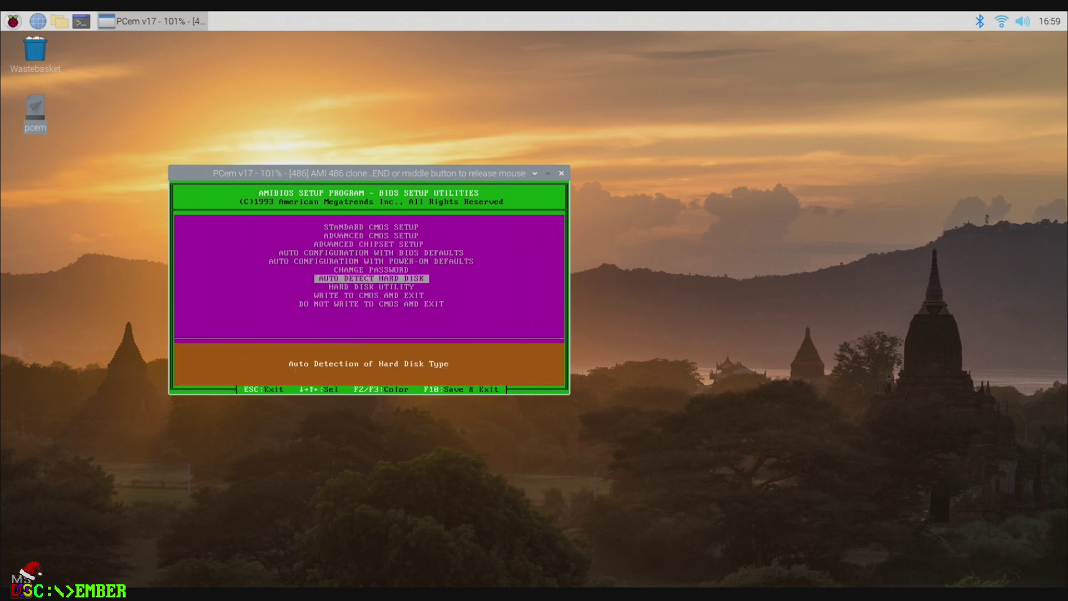
Step: Set Floppy Drive A to 2.88 MB, 3½" in Standard CMOS Setup
key(Up)
key(Up)
key(Up)
key(Up)
key(Up)
key(Up)
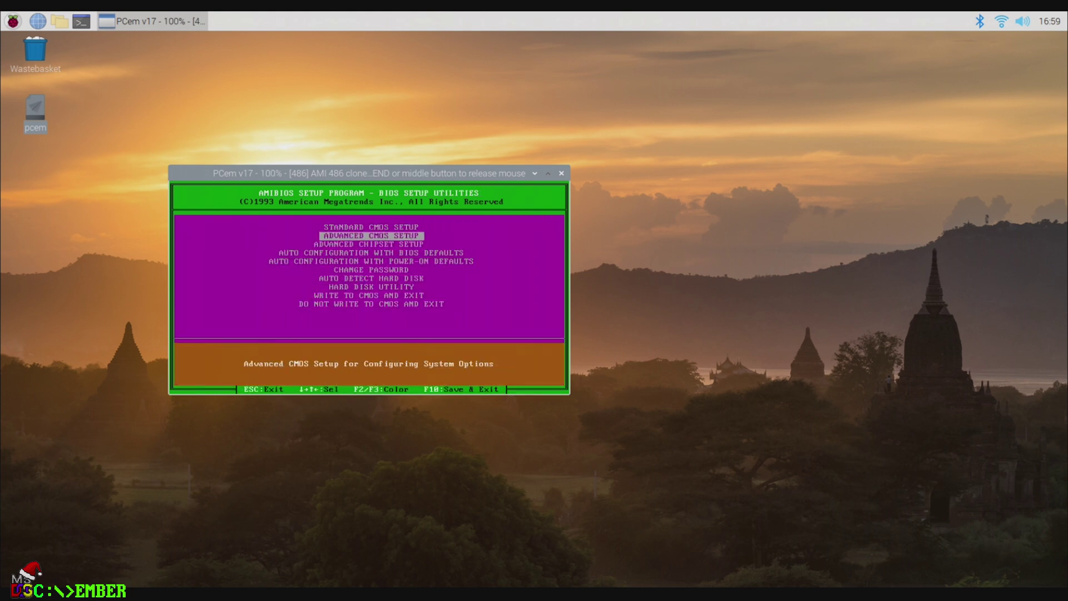
key(Return)
key(Return)
key(Down)
key(Down)
key(Down)
key(Down)
key(Down)
key(Down)
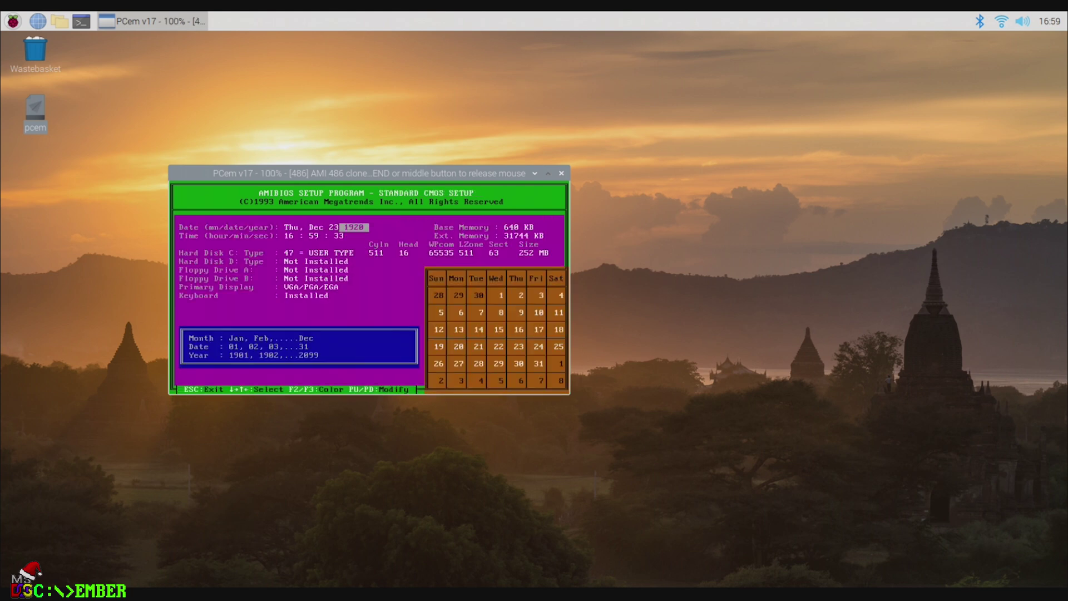
key(Down)
key(Down)
key(Page_Up)
key(Page_Up)
key(Page_Down)
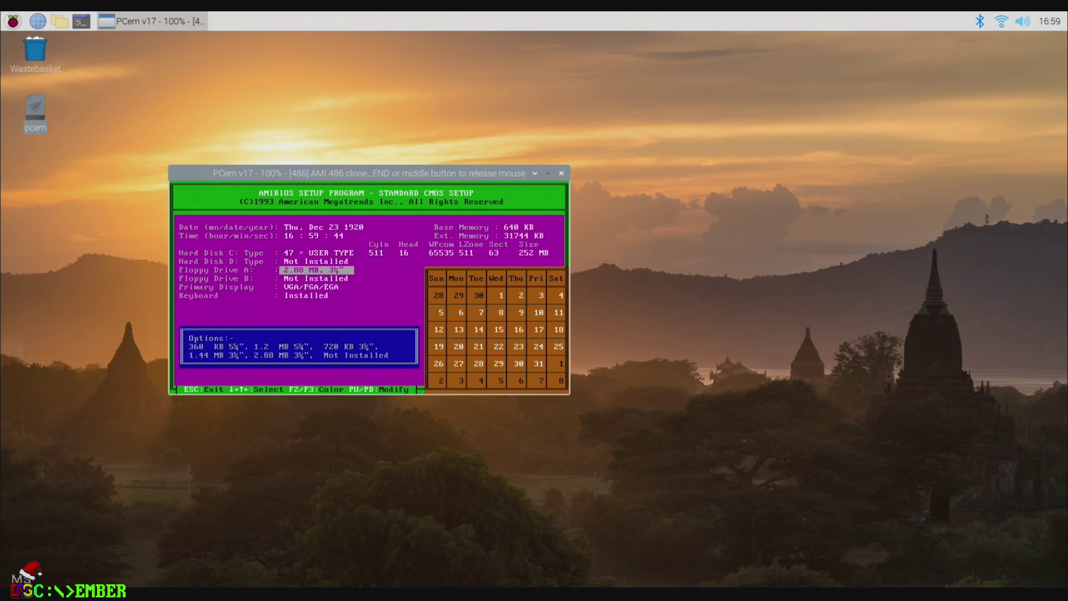
key(Escape)
Step: Write the BIOS settings to CMOS, exit and reboot the machine
key(Down)
key(Down)
key(Down)
key(Down)
key(Down)
key(Down)
key(Down)
key(Down)
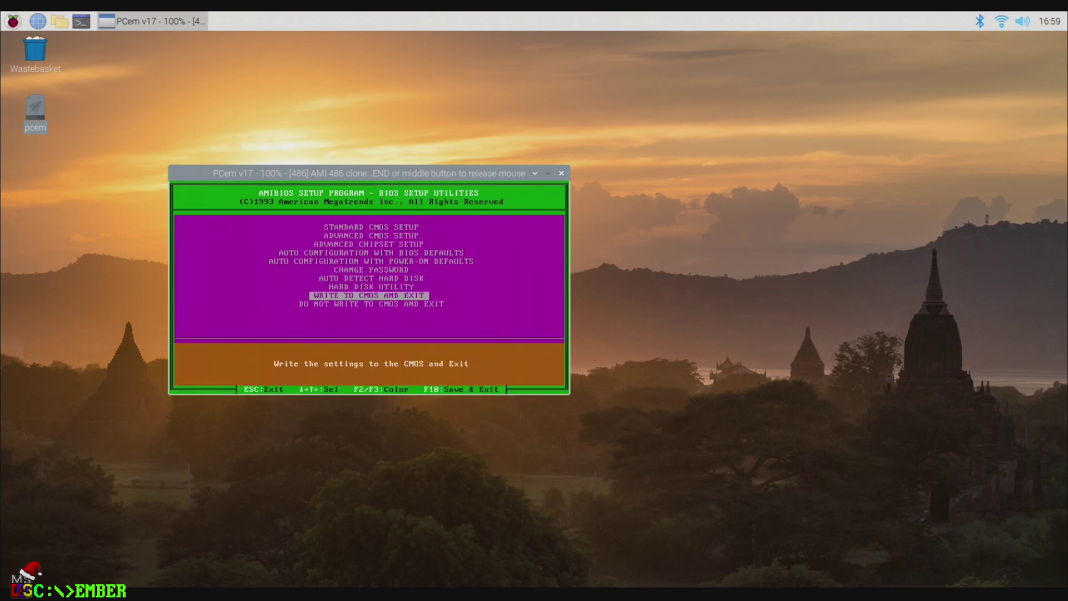
key(Return)
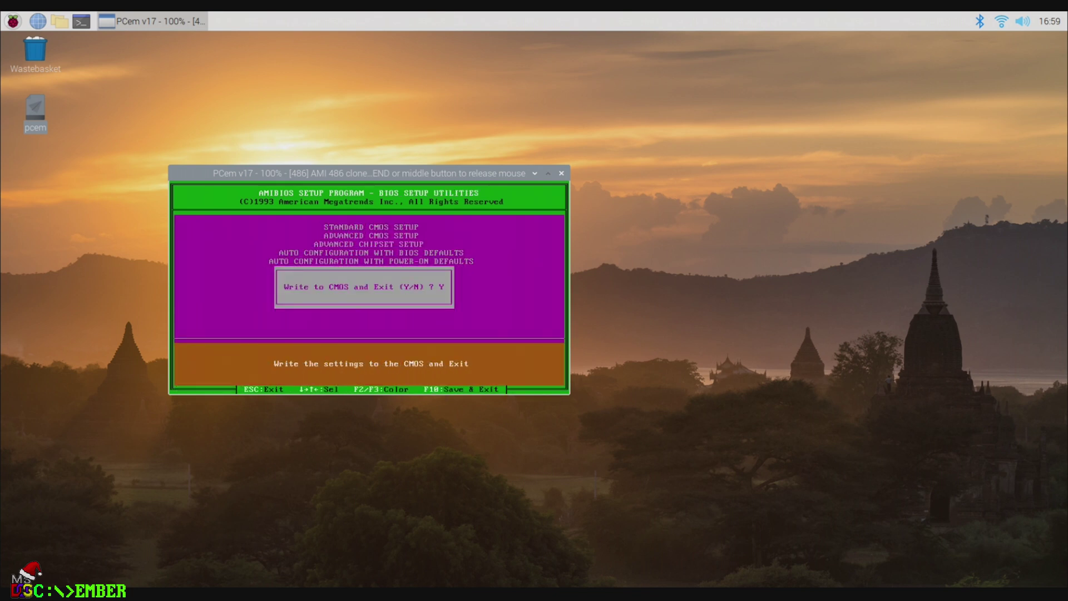
key(Return)
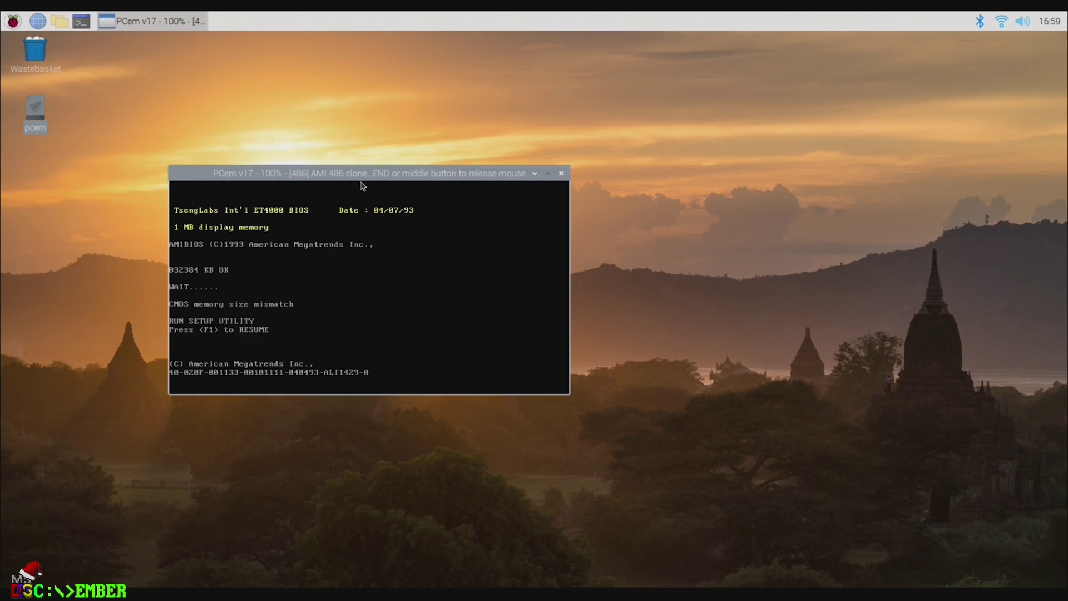
key(ctrl+End)
right_click(410, 337)
Step: Load Disk01.img from /home/pi/Emulation/Disk/dos6 into floppy drive A
mouse_move(452, 361)
click(538, 362)
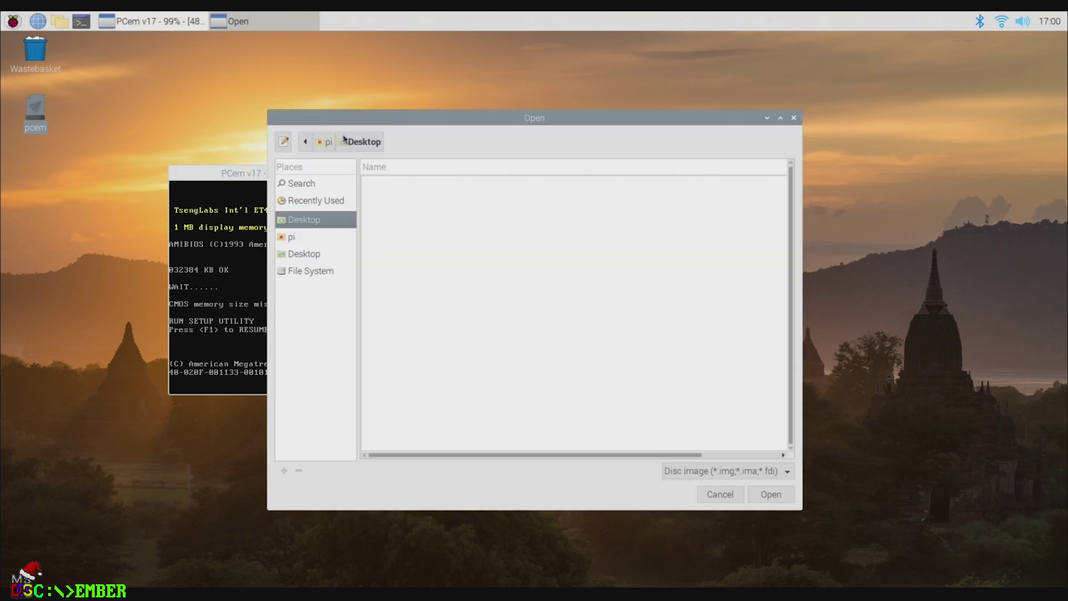
click(322, 145)
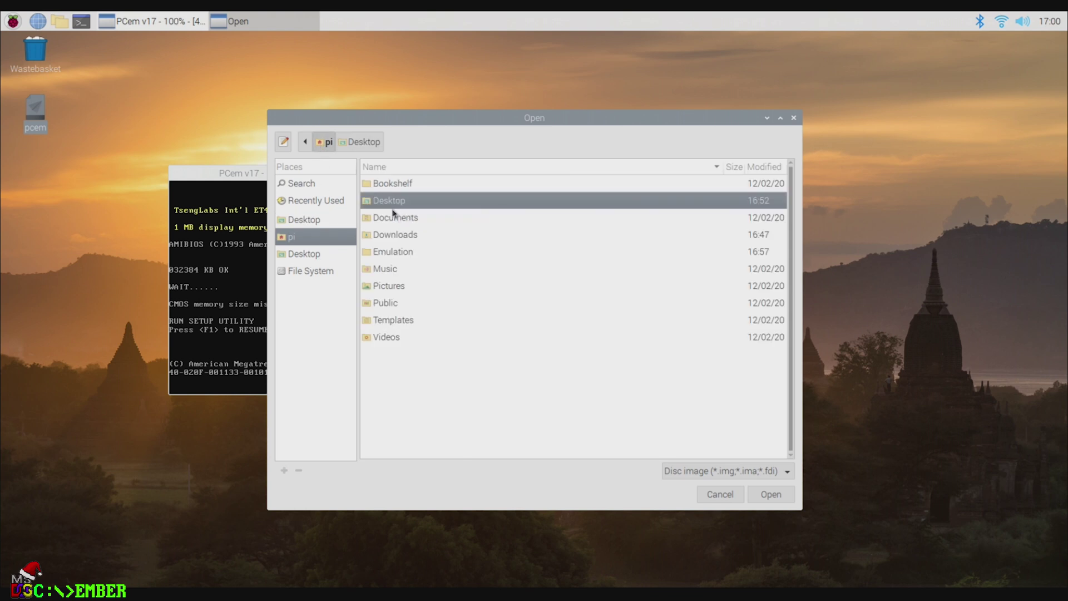
double_click(386, 253)
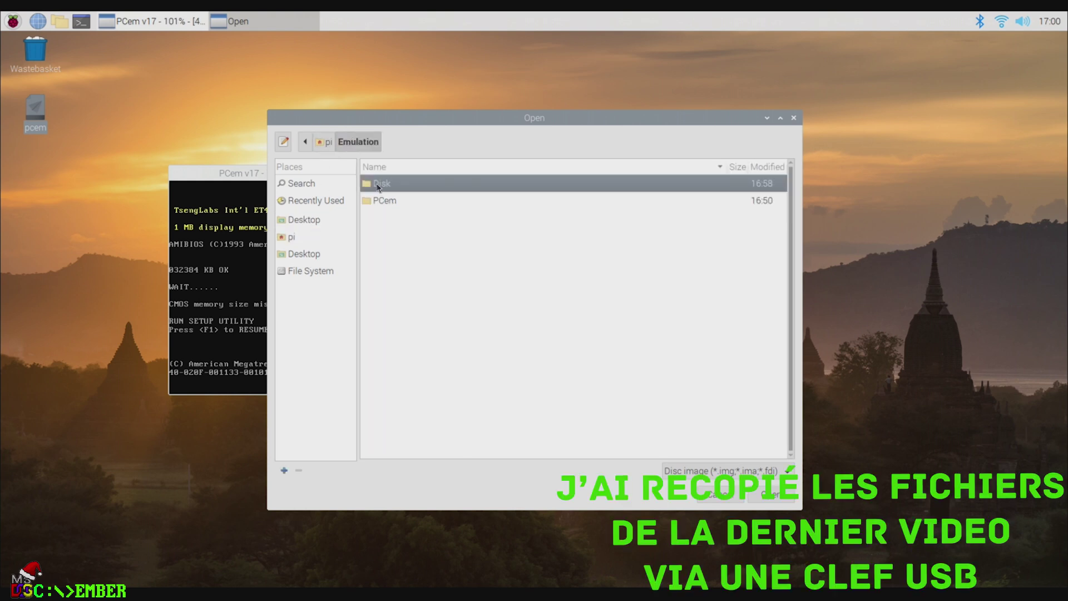
double_click(377, 188)
double_click(392, 186)
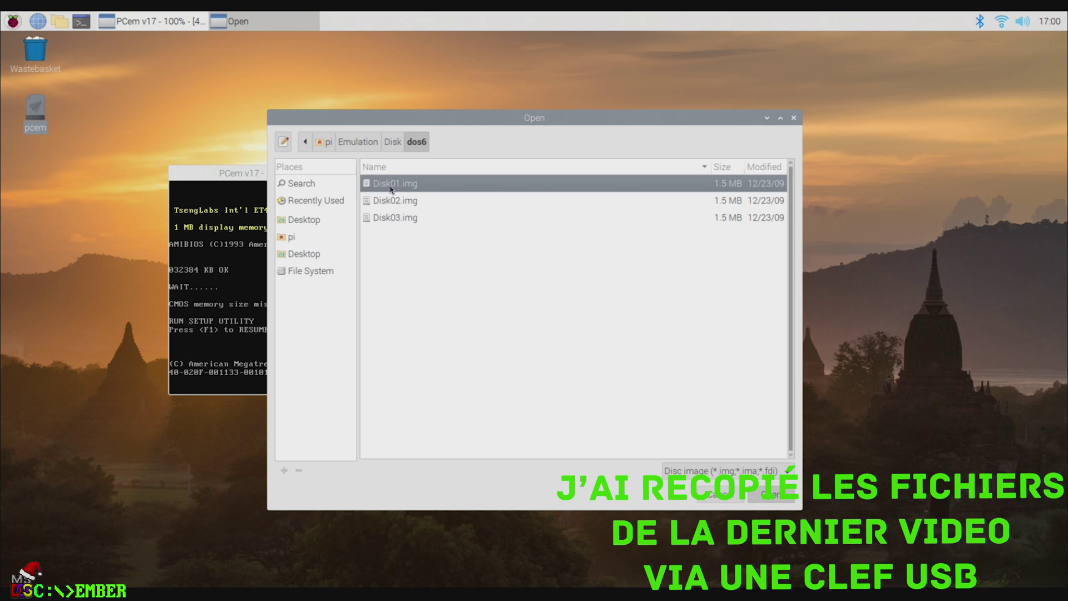
double_click(391, 188)
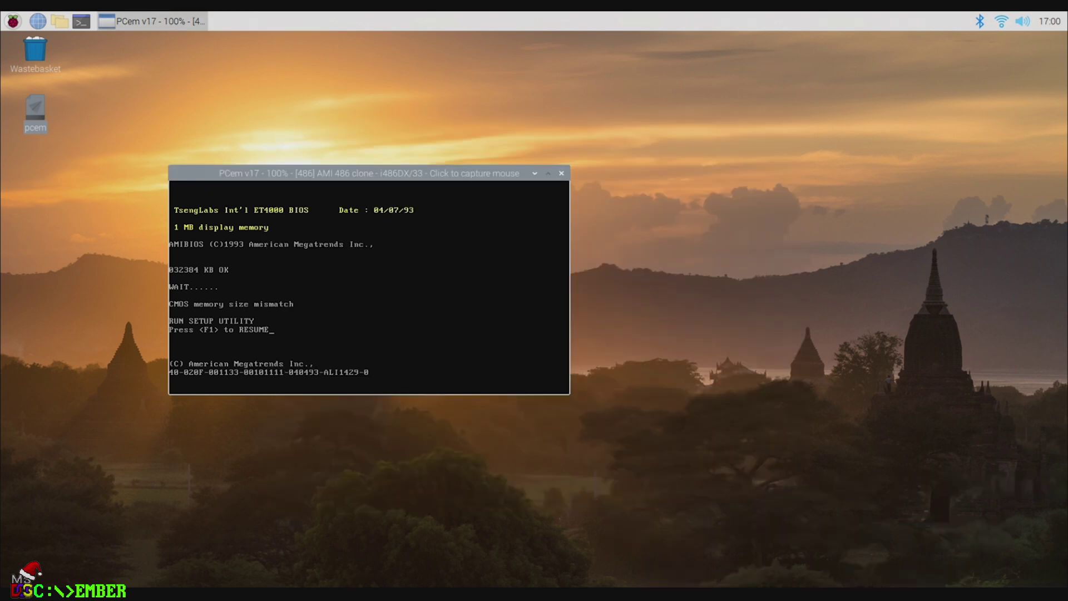
Step: Apply Auto Configuration with Power-On Defaults, then Write to CMOS and Exit, confirming each with Y
key(F1)
key(Down)
key(Down)
key(Down)
key(Down)
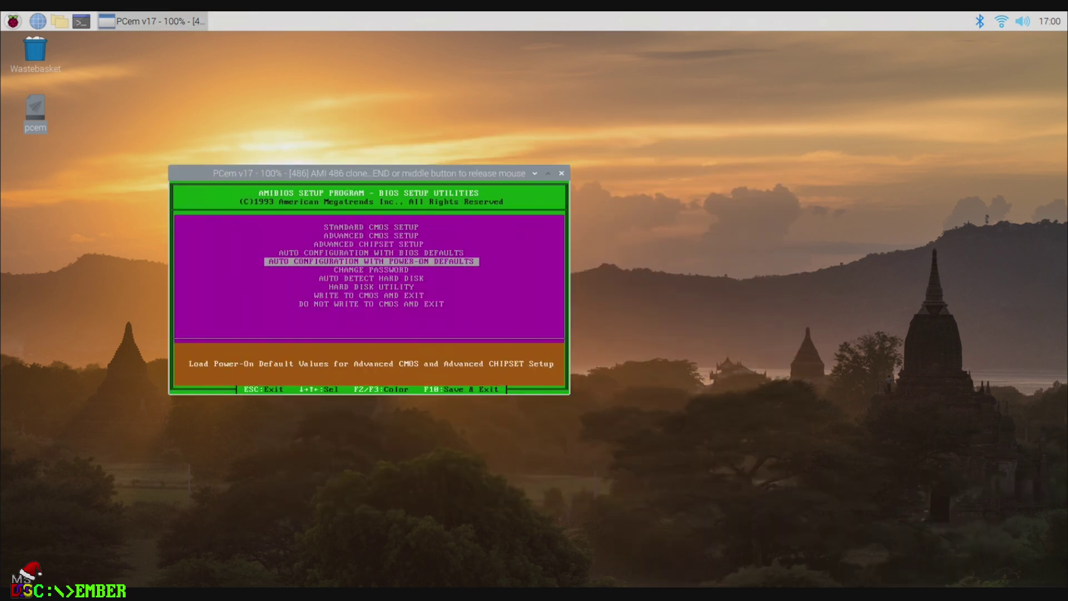
key(Return)
key(y)
key(Return)
key(Down)
key(Down)
key(Down)
key(Down)
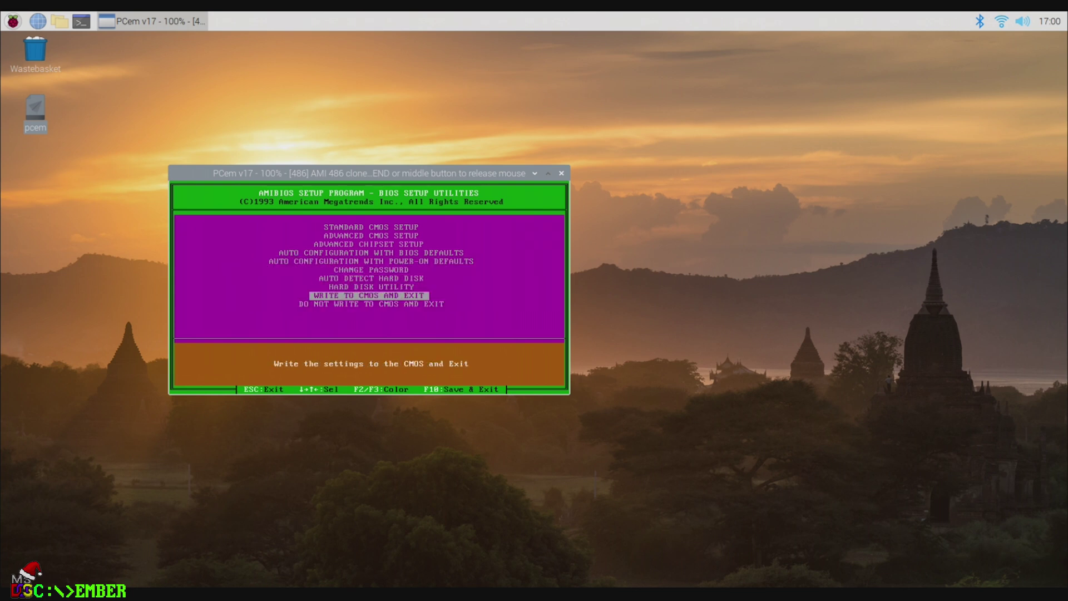
key(Return)
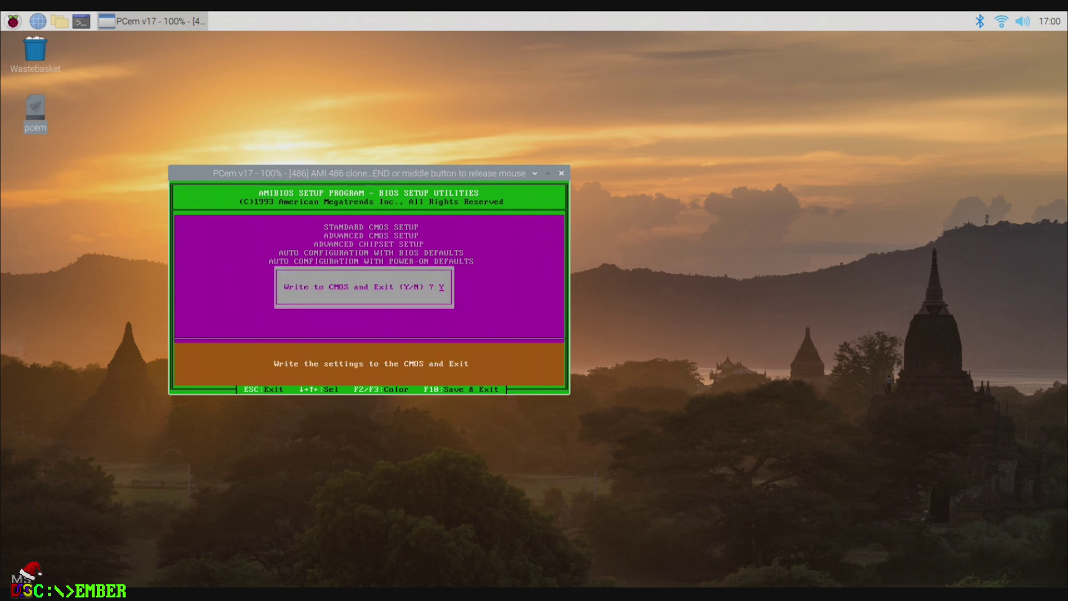
text(y)
key(Return)
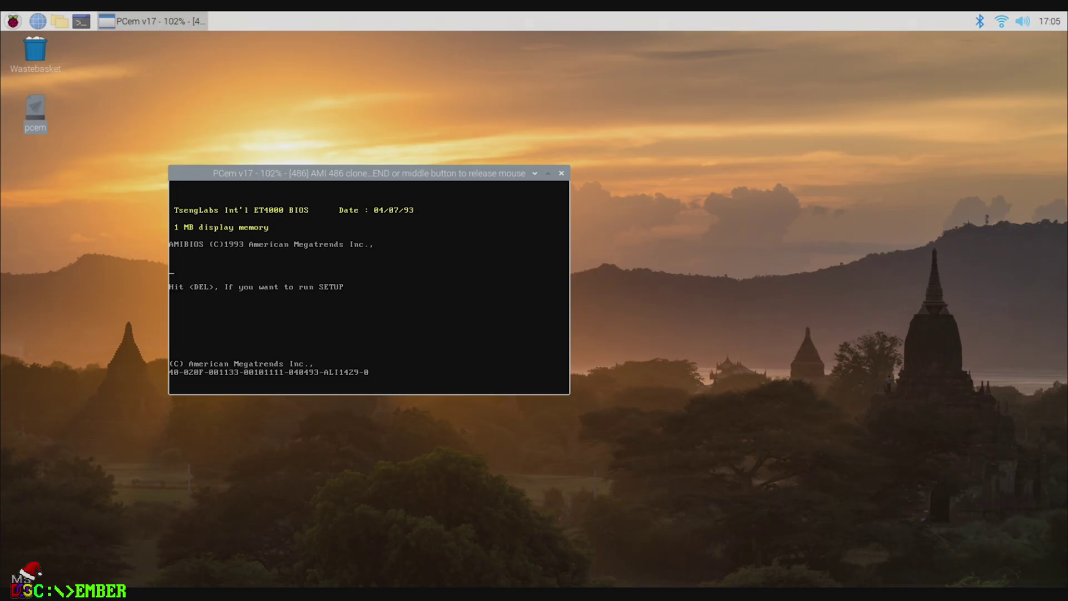
key(Delete)
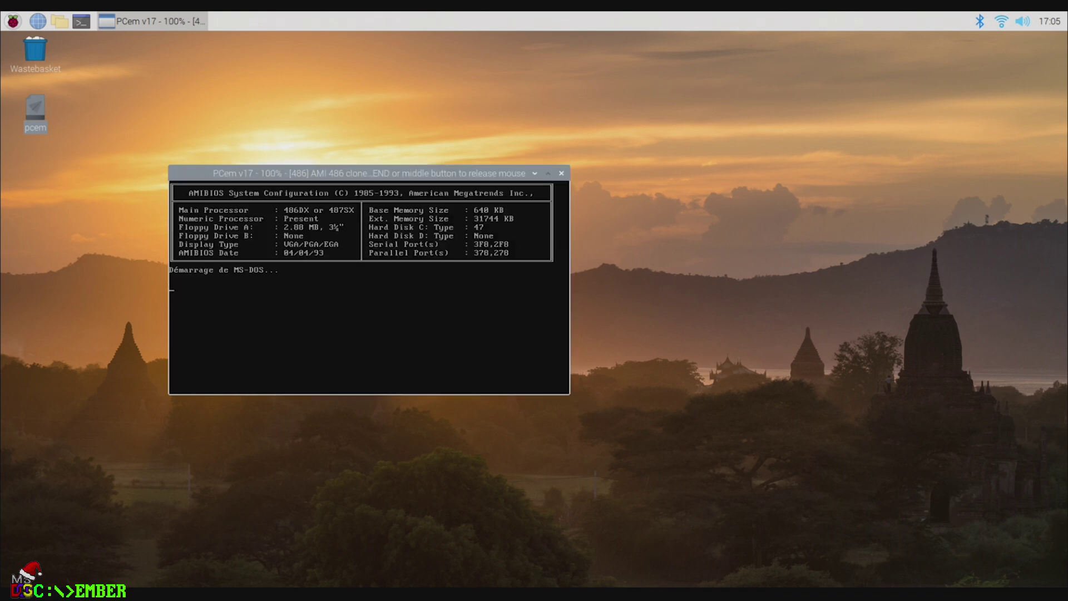
Step: Run MemMaker with the Rapide express setup, answer Oui for EMS, and restart
text(mem)
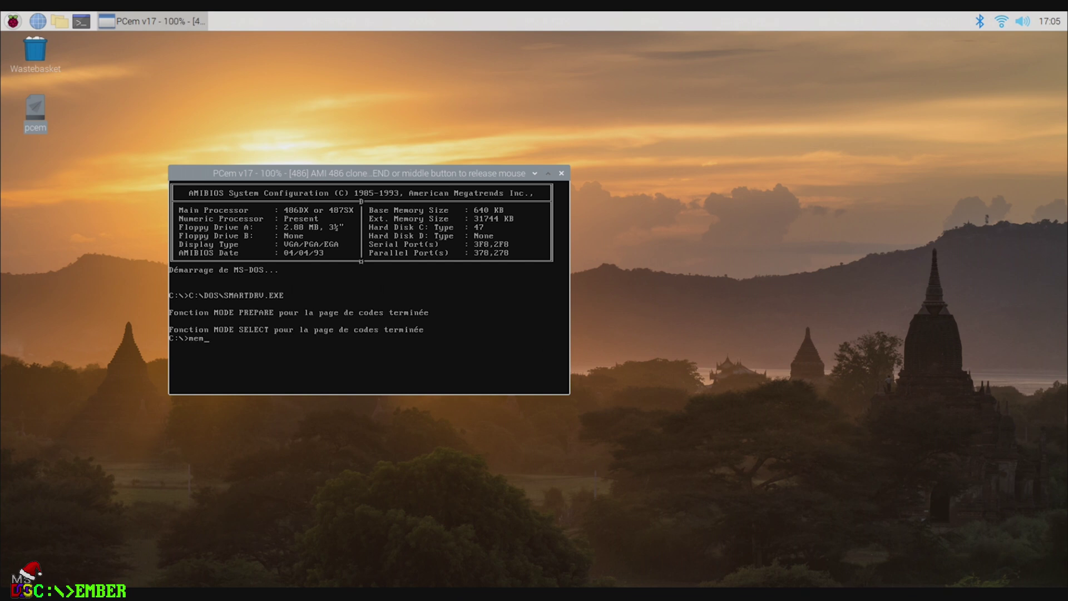
text(emaker)
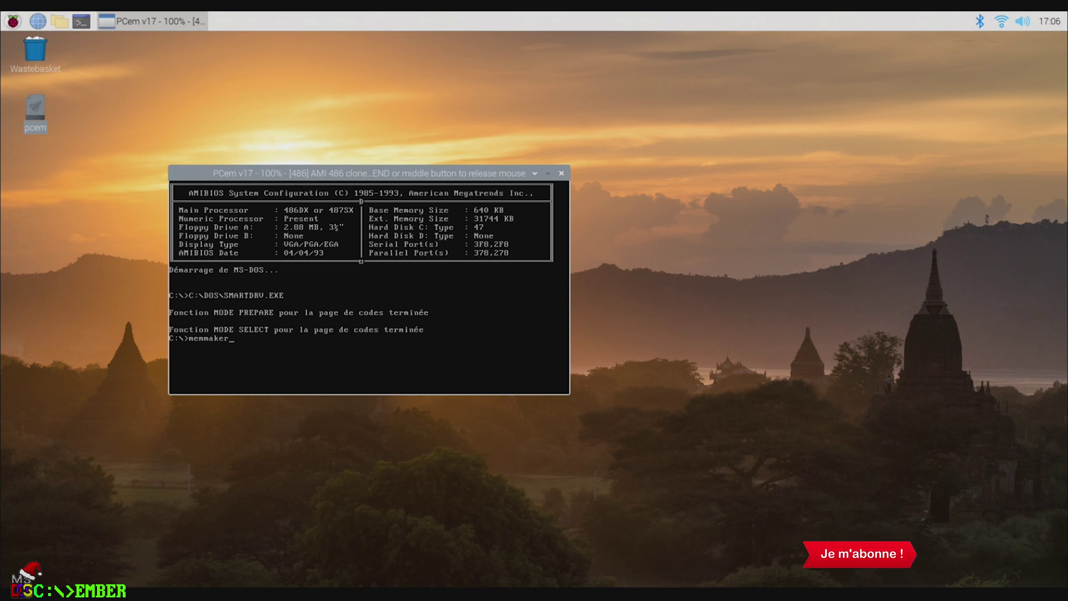
key(Return)
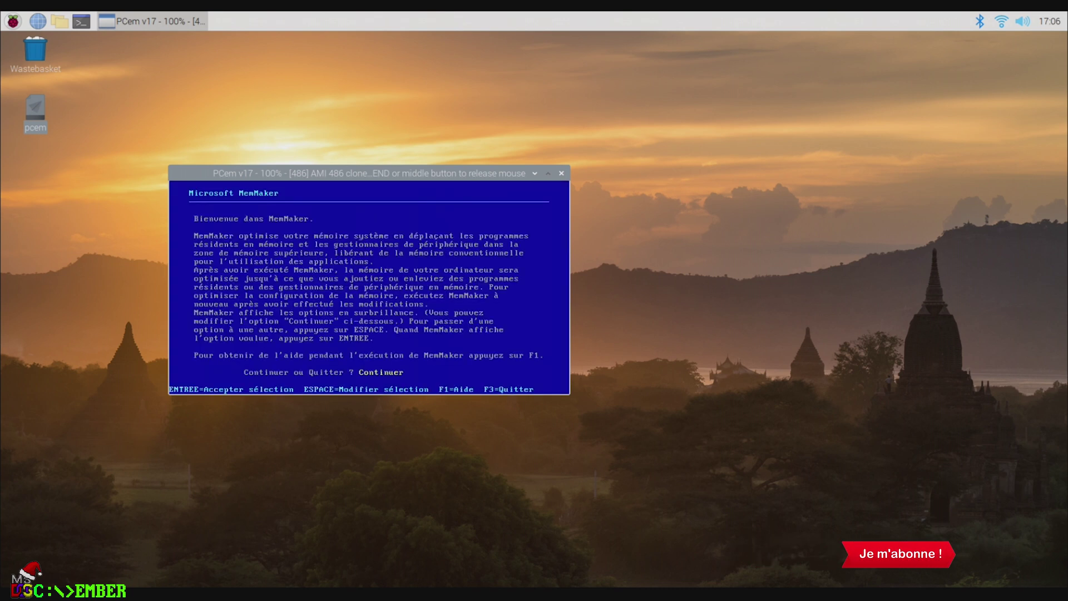
key(Return)
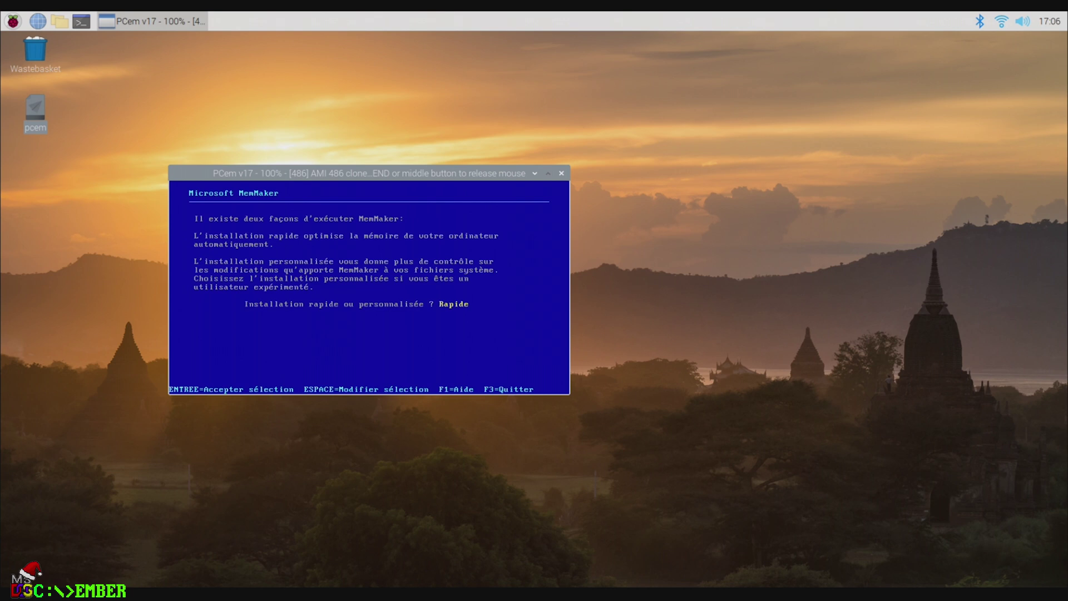
key(Return)
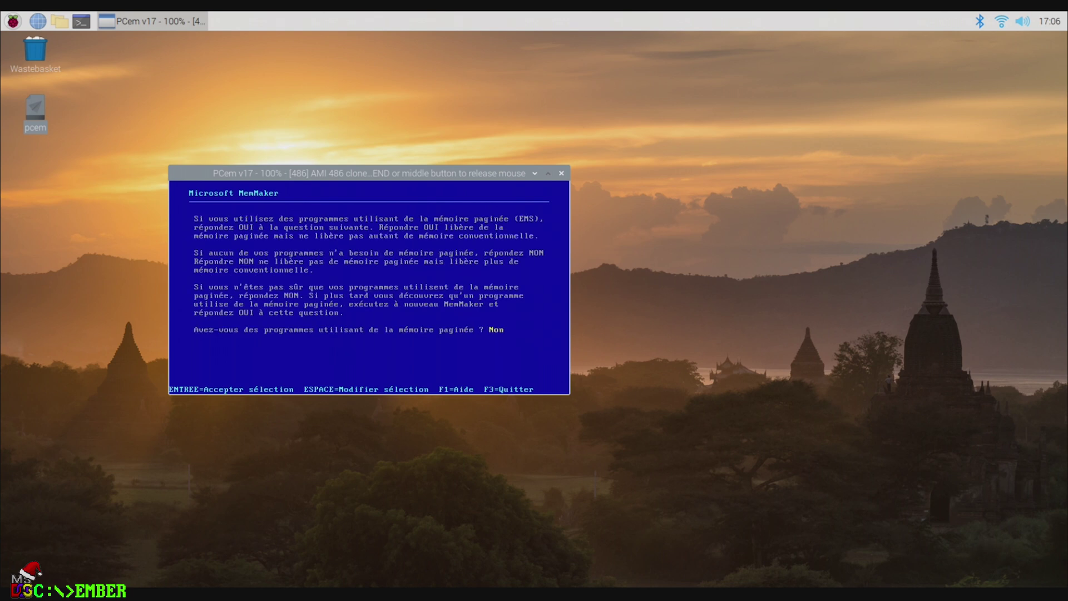
key(space)
key(Return)
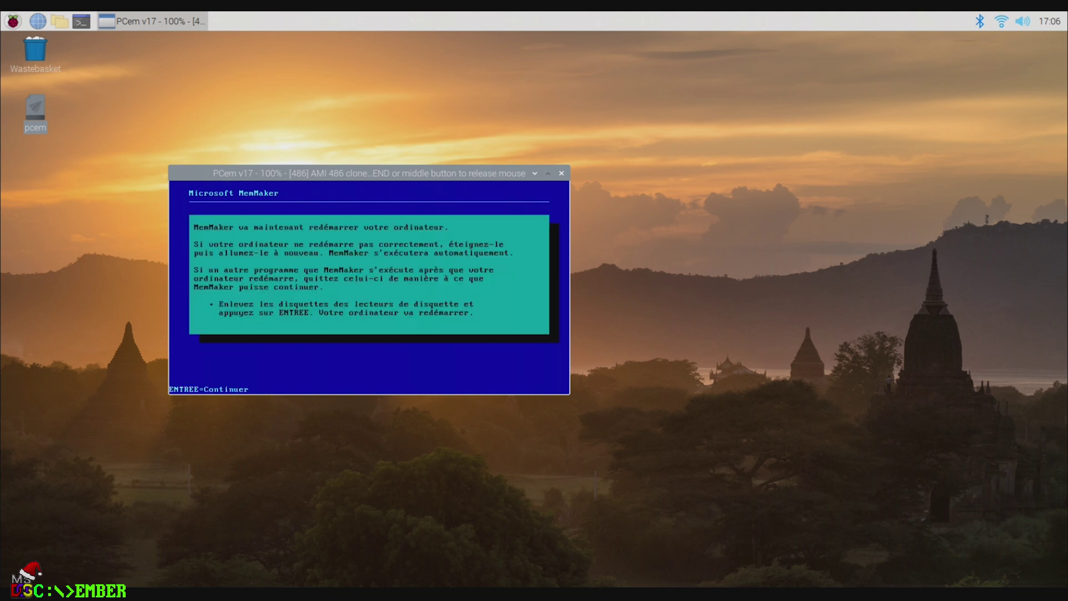
key(Return)
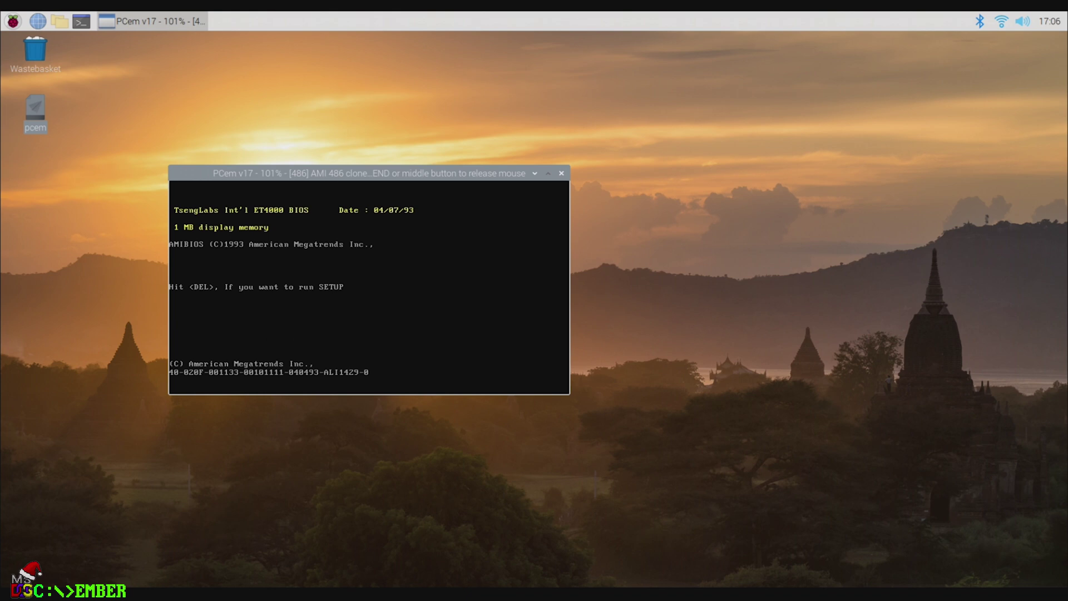
Step: Release the mouse and briefly open and close the desktop panel and applications menus
middle_click(429, 281)
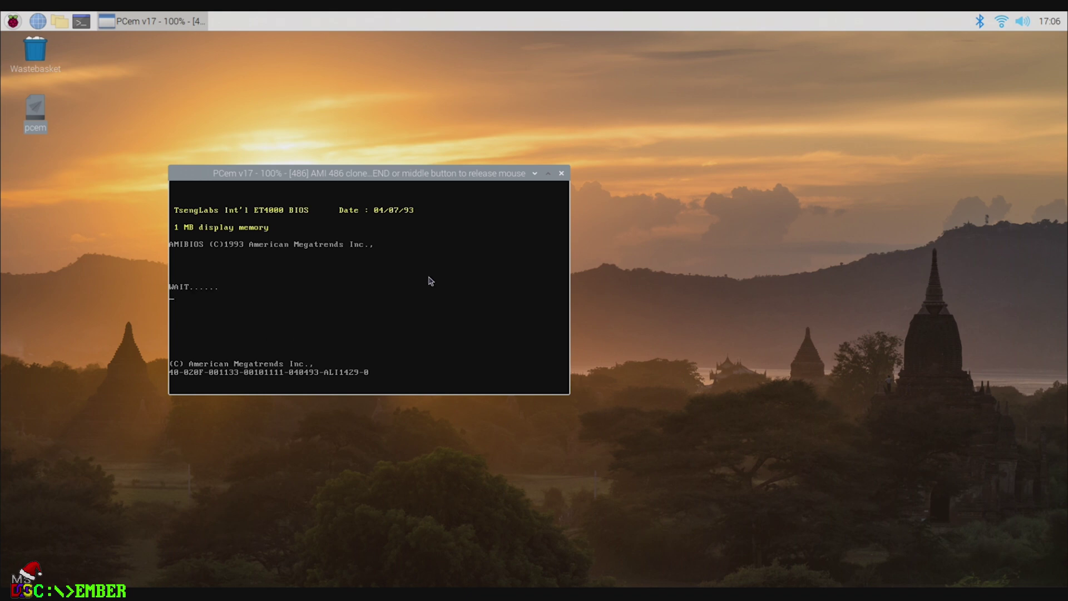
right_click(915, 25)
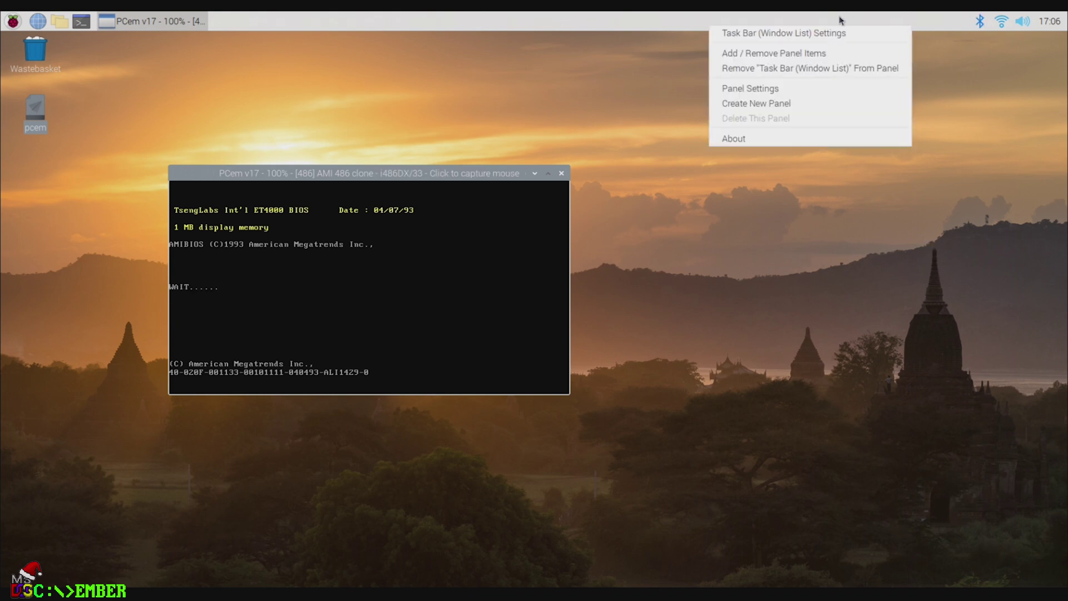
click(637, 22)
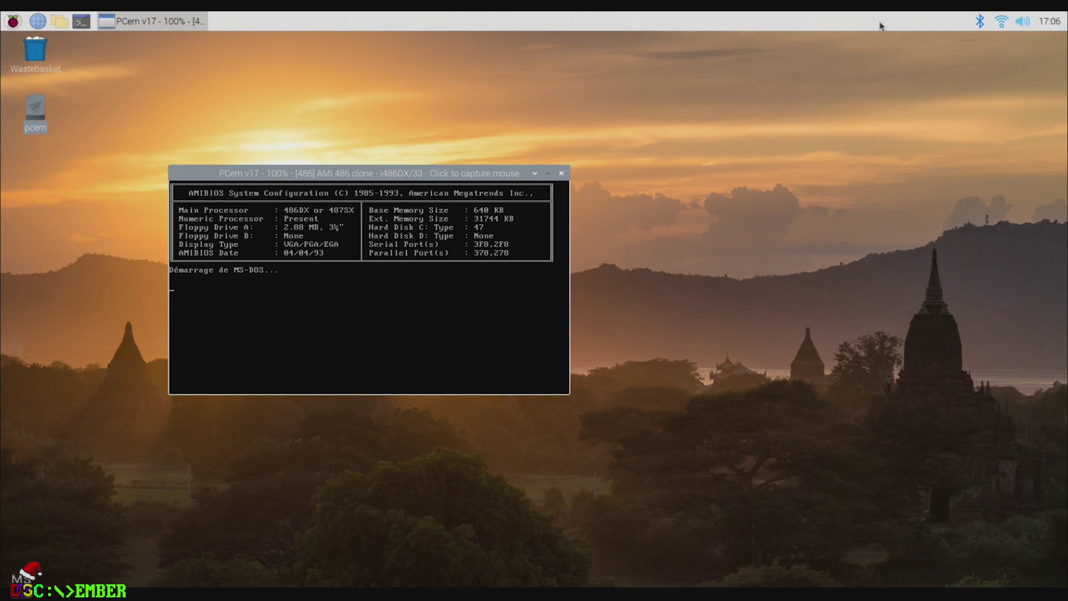
right_click(880, 26)
click(448, 38)
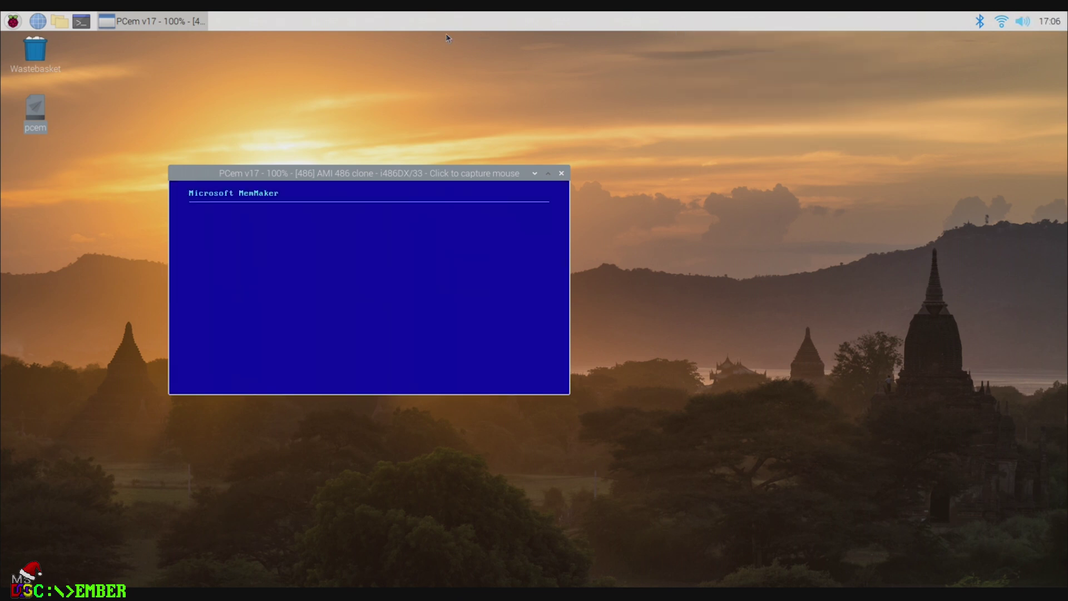
click(12, 21)
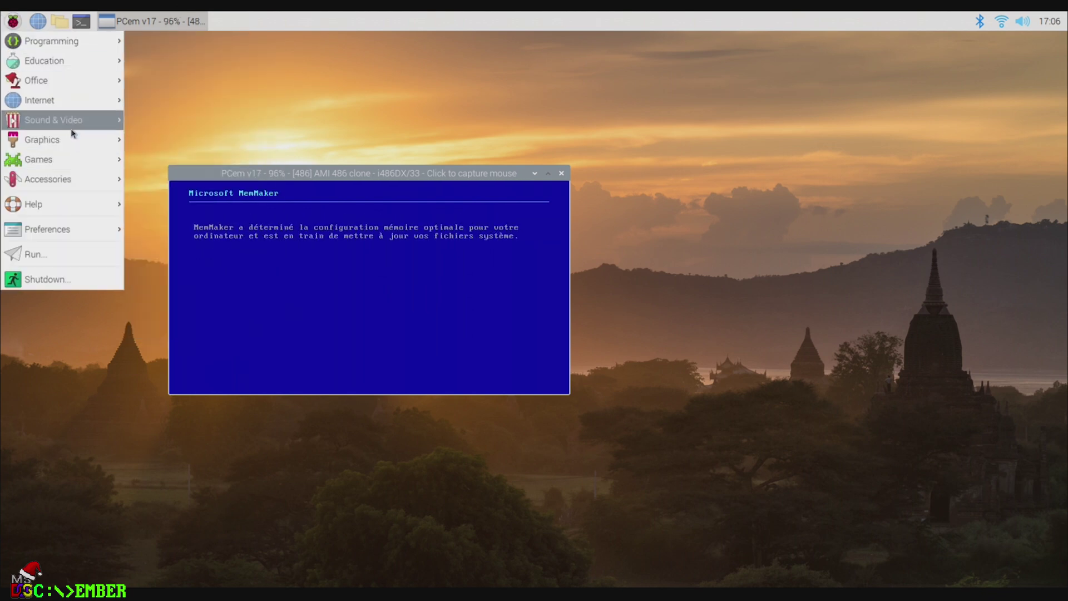
mouse_move(73, 86)
click(491, 96)
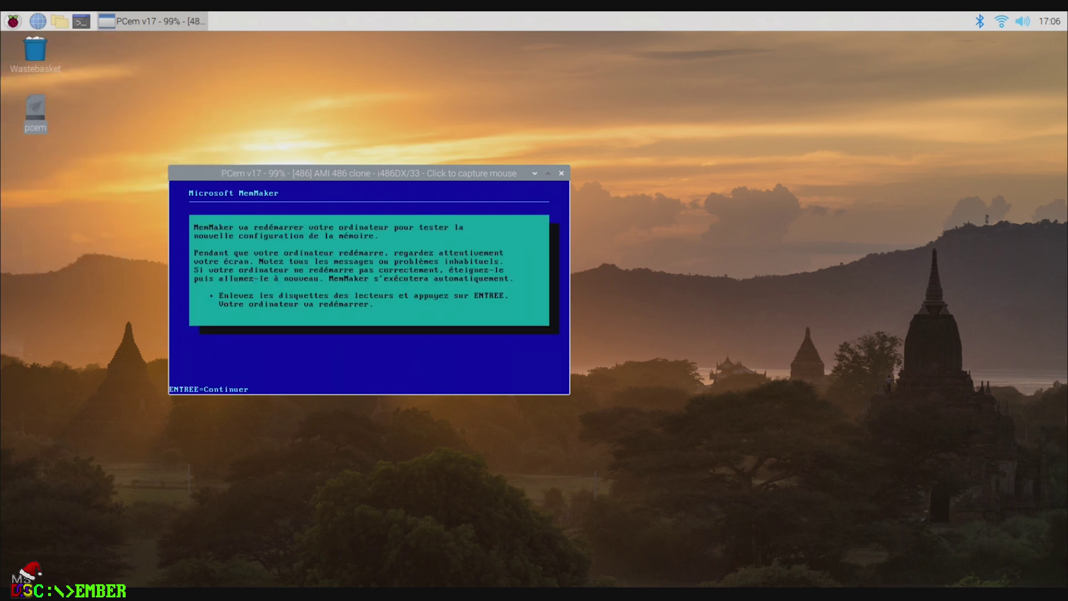
Step: Let the PC reboot, confirm the system works, and close MemMaker's summary back to C:\>
key(Return)
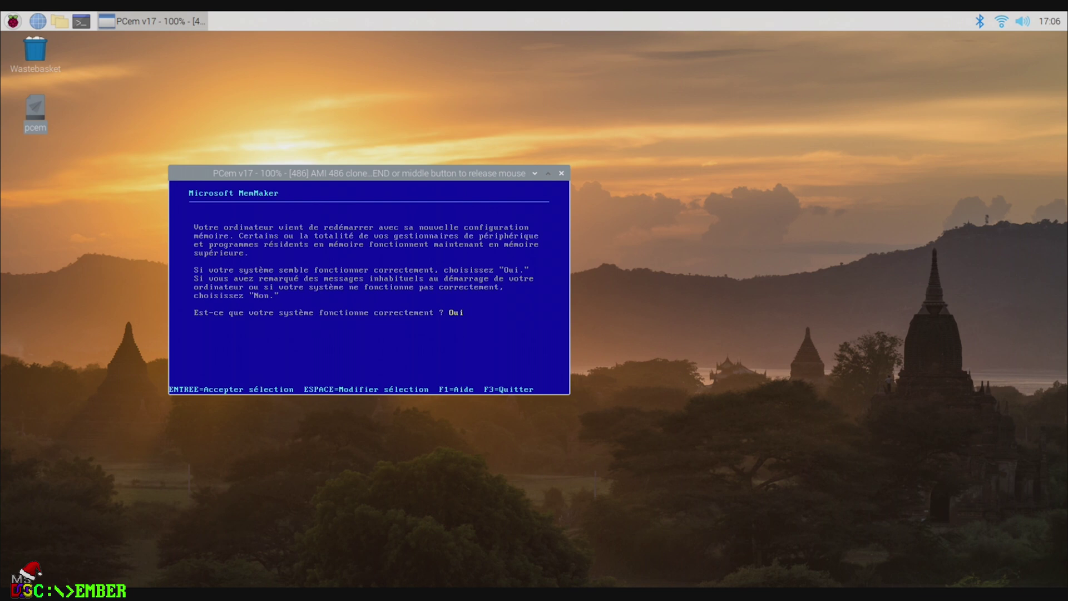
key(Return)
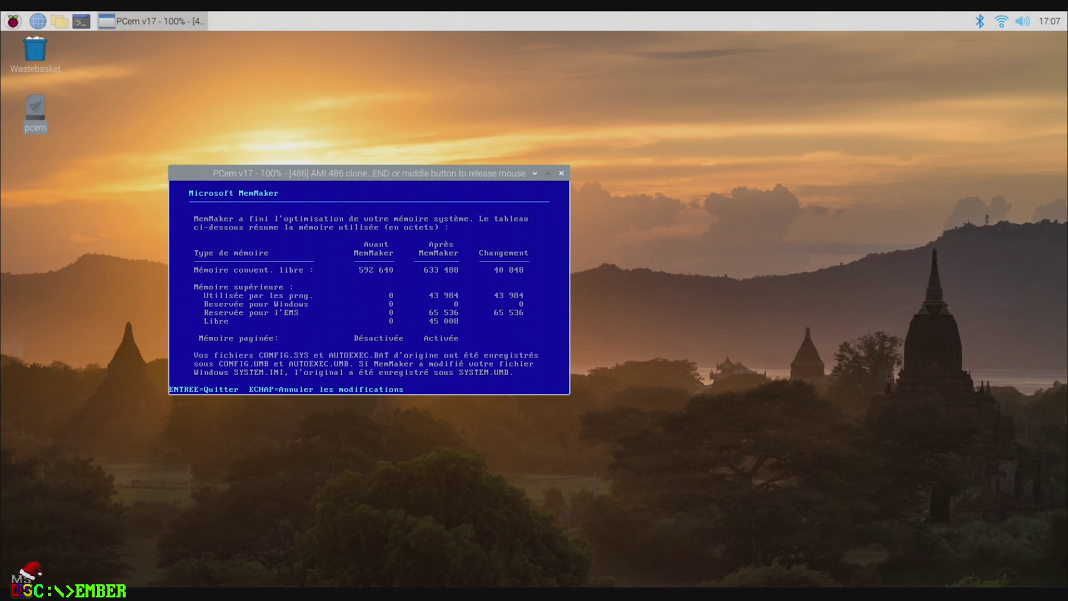
key(Return)
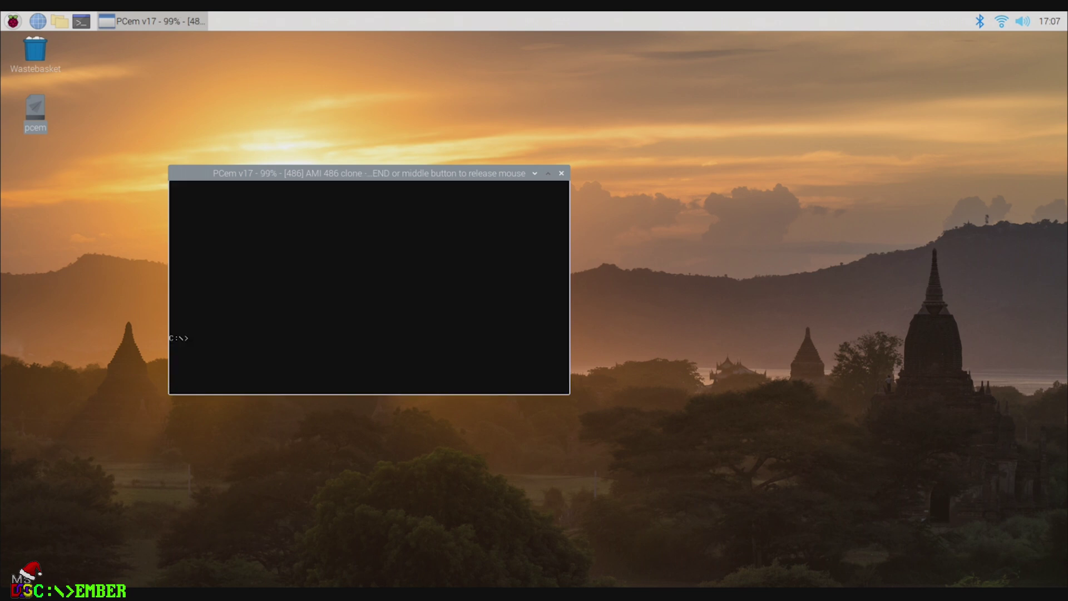
Step: Check memory with MEM, then load mouse.img into floppy drive A
text(mem)
key(Return)
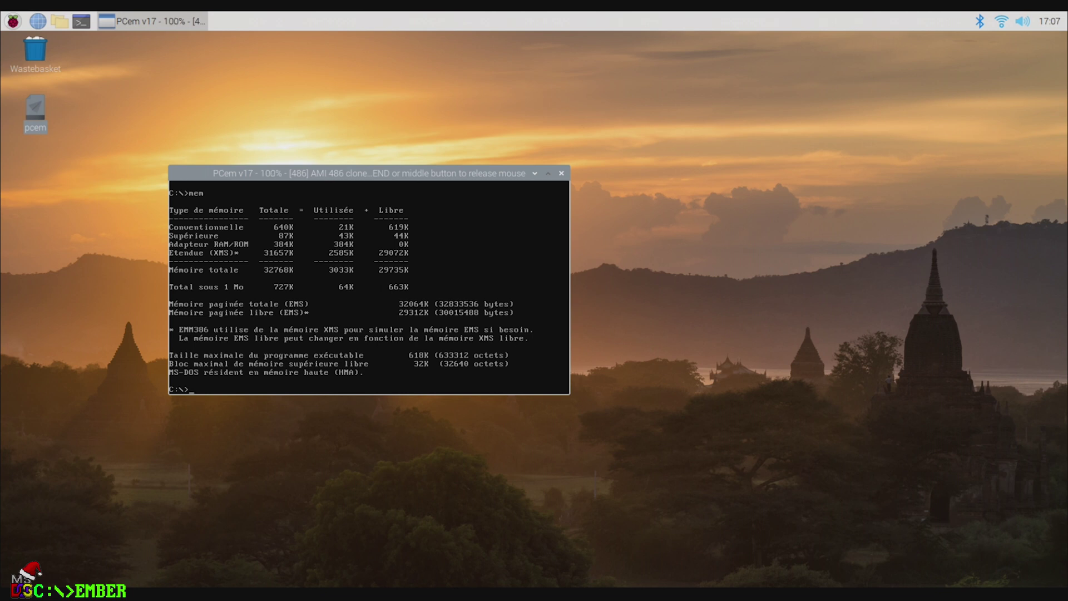
key(End)
right_click(317, 234)
mouse_move(396, 256)
click(431, 260)
double_click(396, 201)
click(379, 383)
Step: Switch to drive A:, list its files and copy MOUSE.COM to C:\DOS
text(a:)
key(Return)
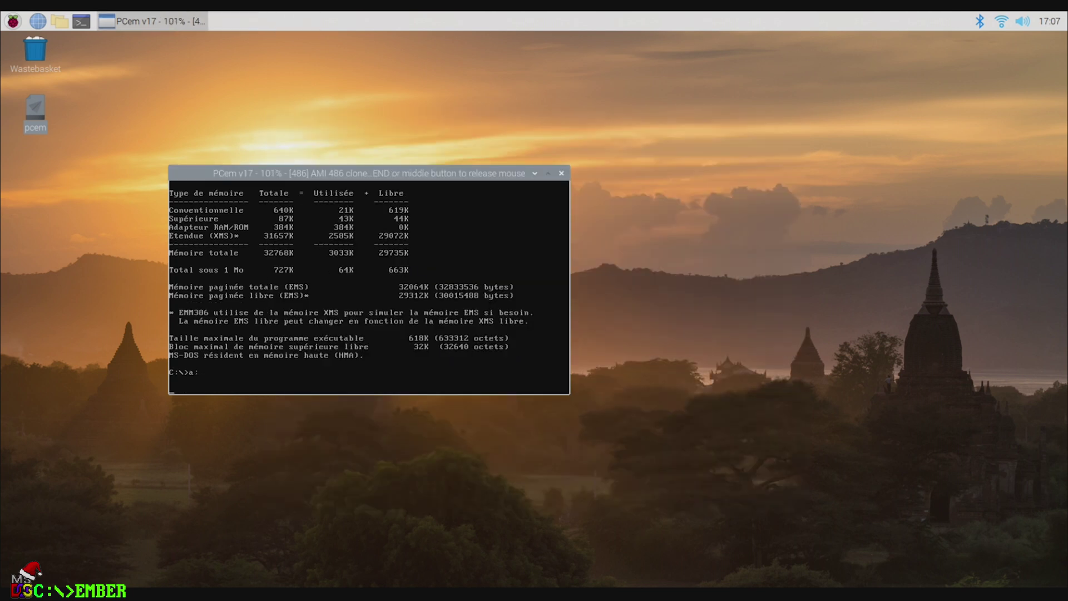
text(dir)
key(Return)
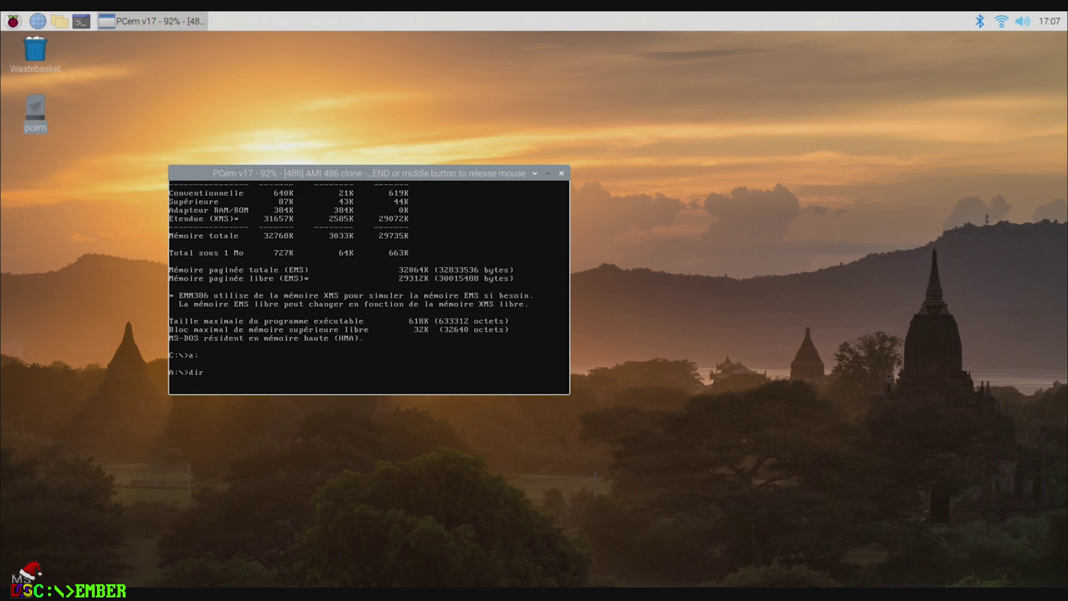
text(copy mouse.com c:\dos)
key(Return)
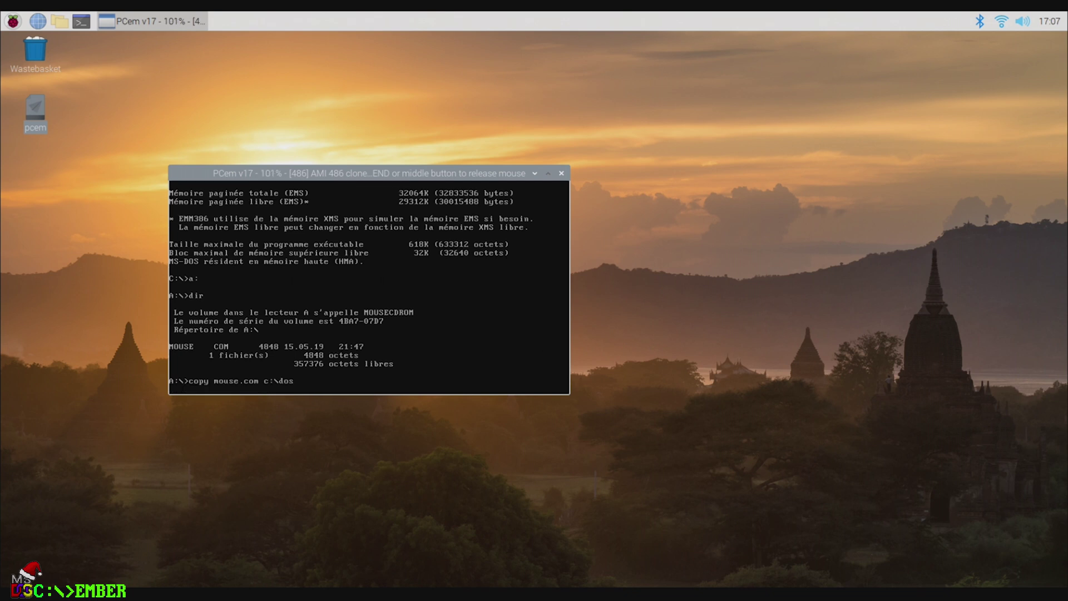
Step: Load cdrom driver.img as the floppy in drive A
right_click(404, 270)
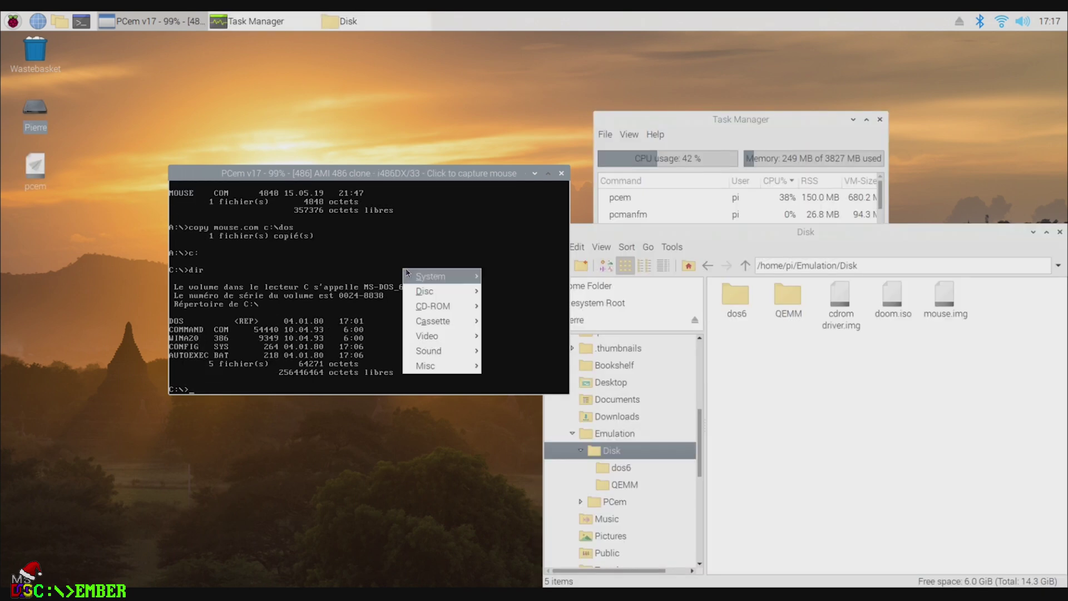
mouse_move(454, 280)
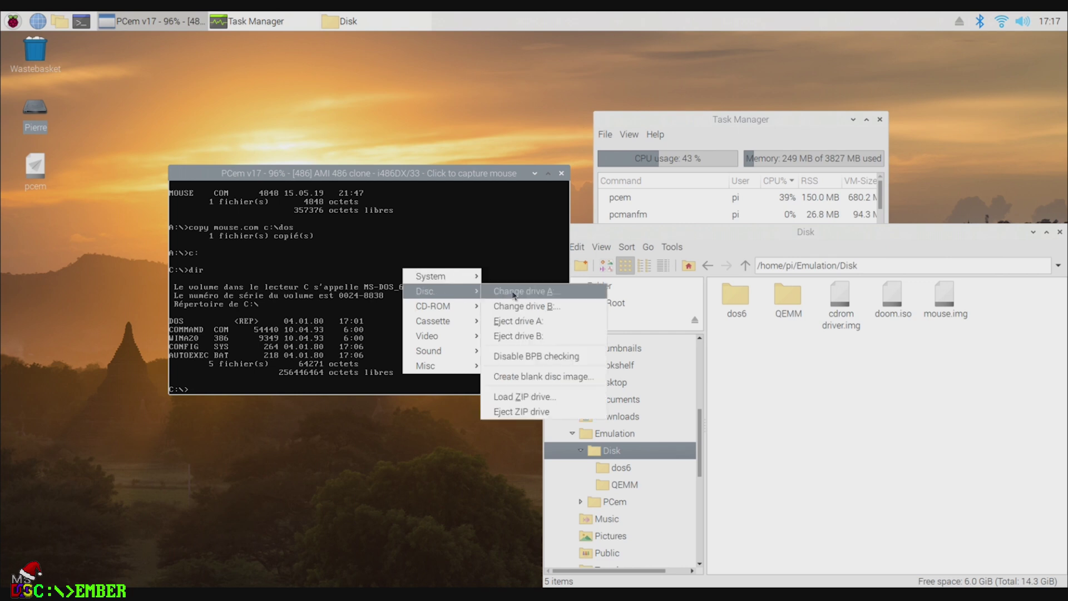
click(515, 296)
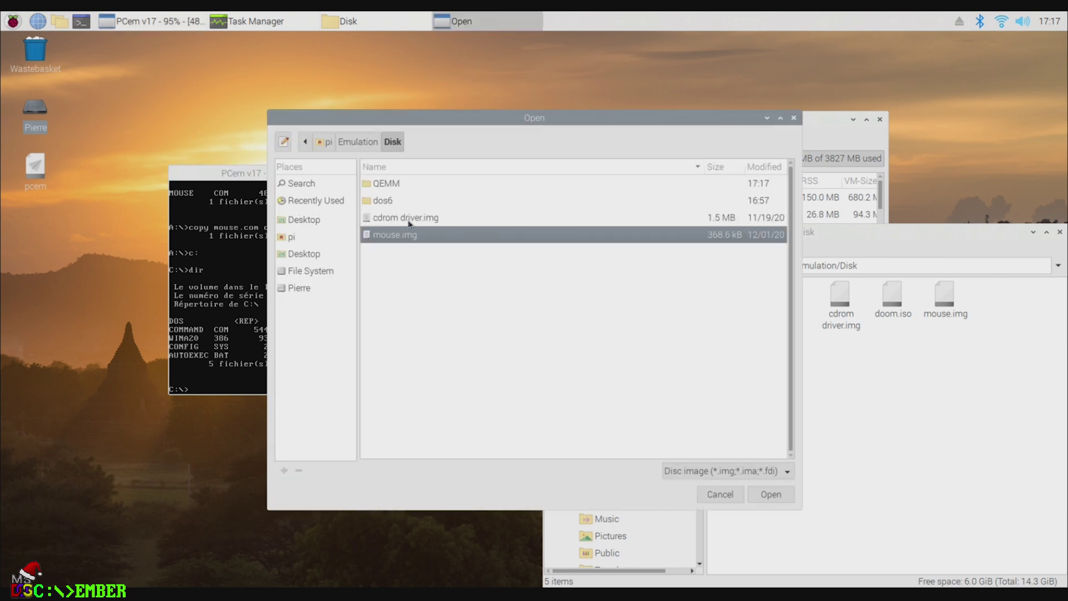
double_click(408, 220)
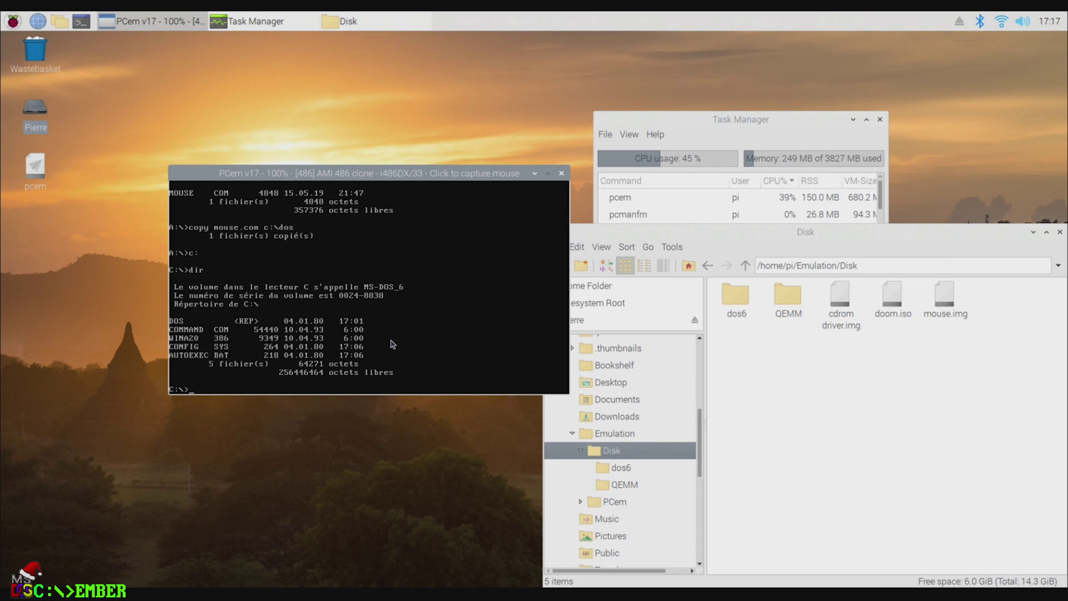
Step: Switch to drive A, list its files and run setup.bat to install the CD-ROM driver
click(408, 220)
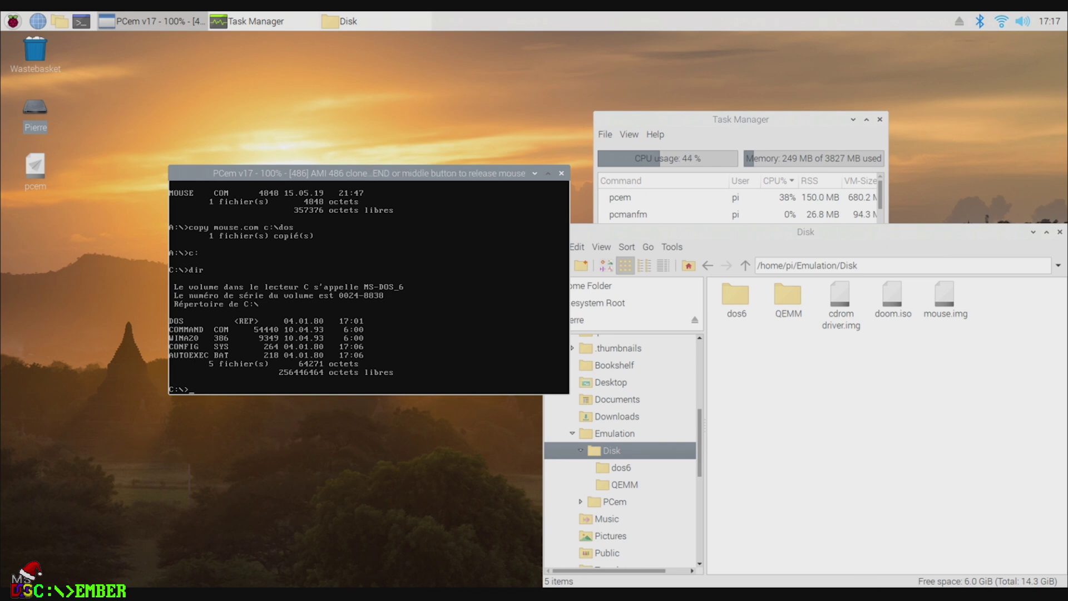
text(a:)
key(Return)
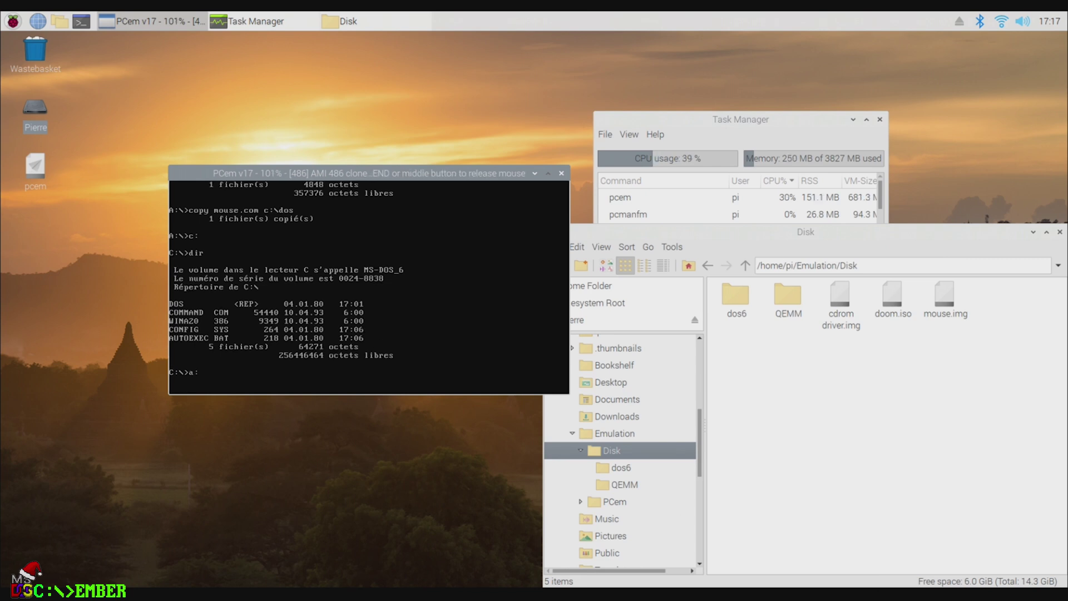
text(dir)
key(Return)
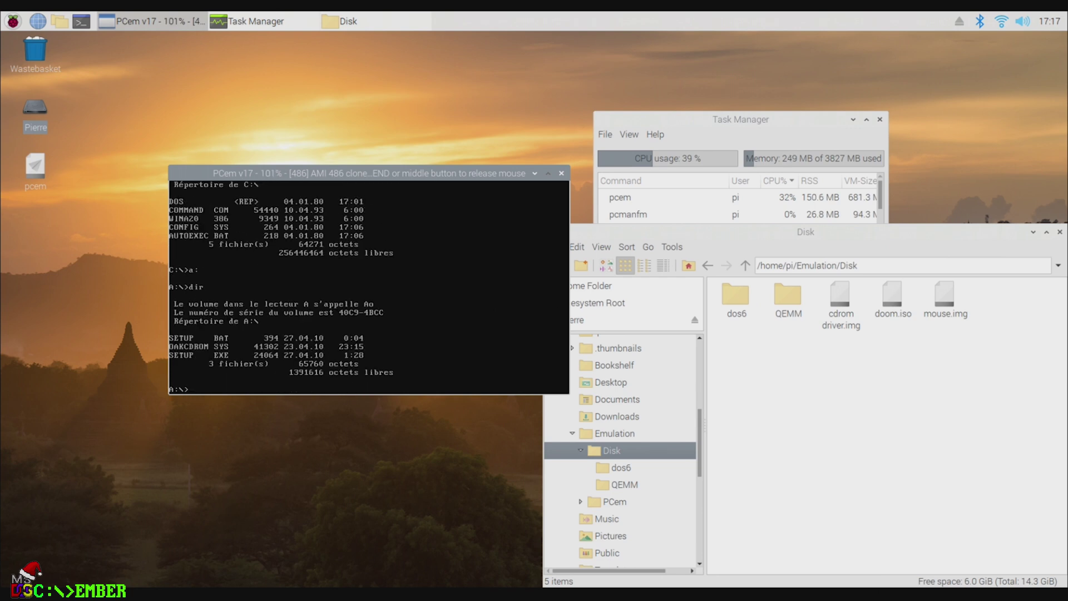
text(setup.bat)
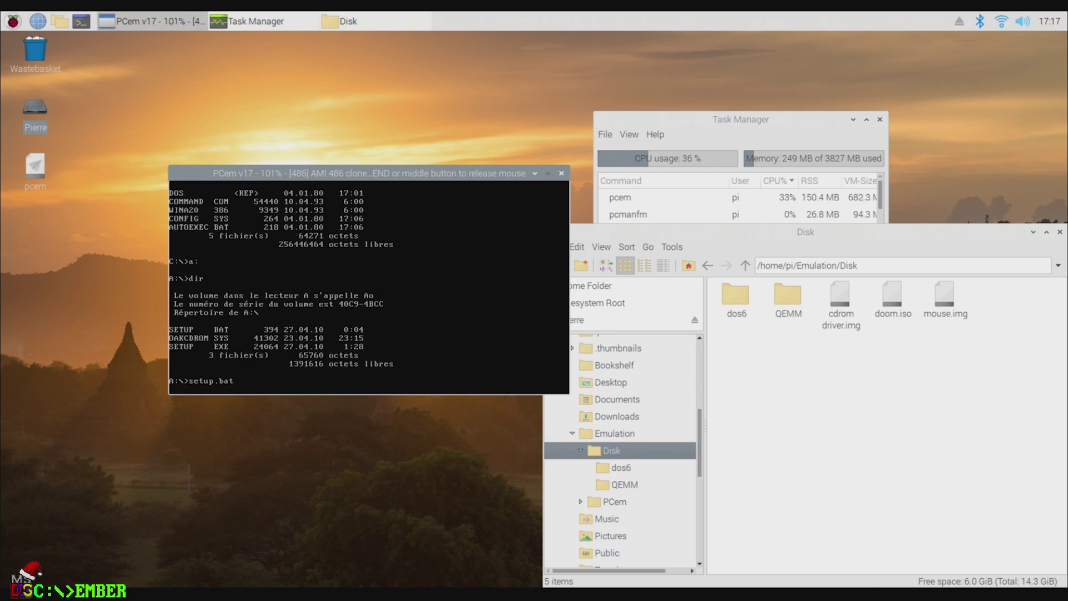
key(Return)
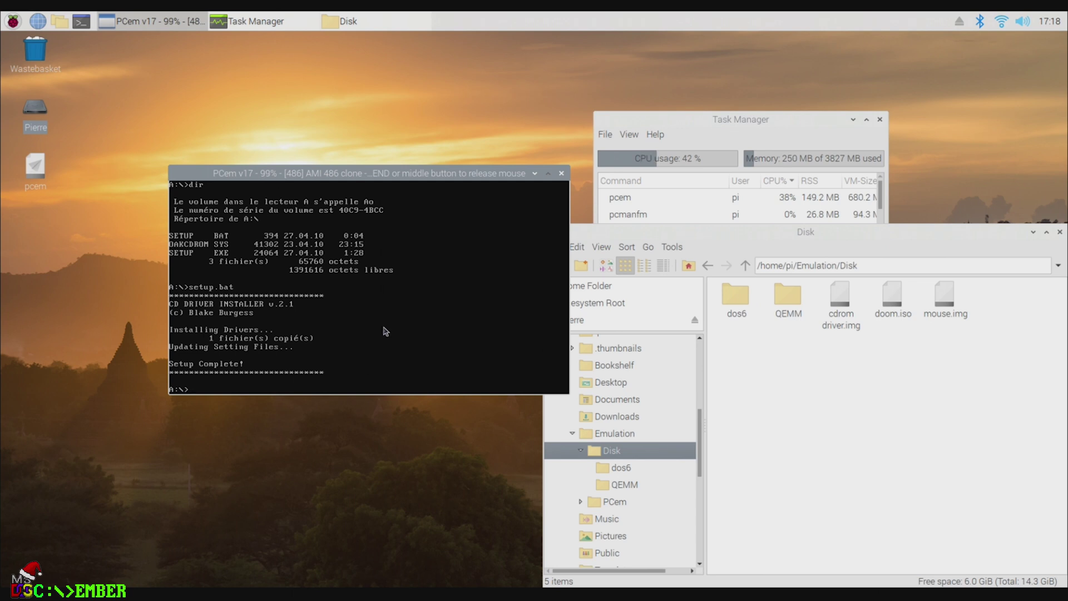
Step: Reboot the emulated PC with Ctrl+Alt+Del and close the Disk file manager window
right_click(353, 279)
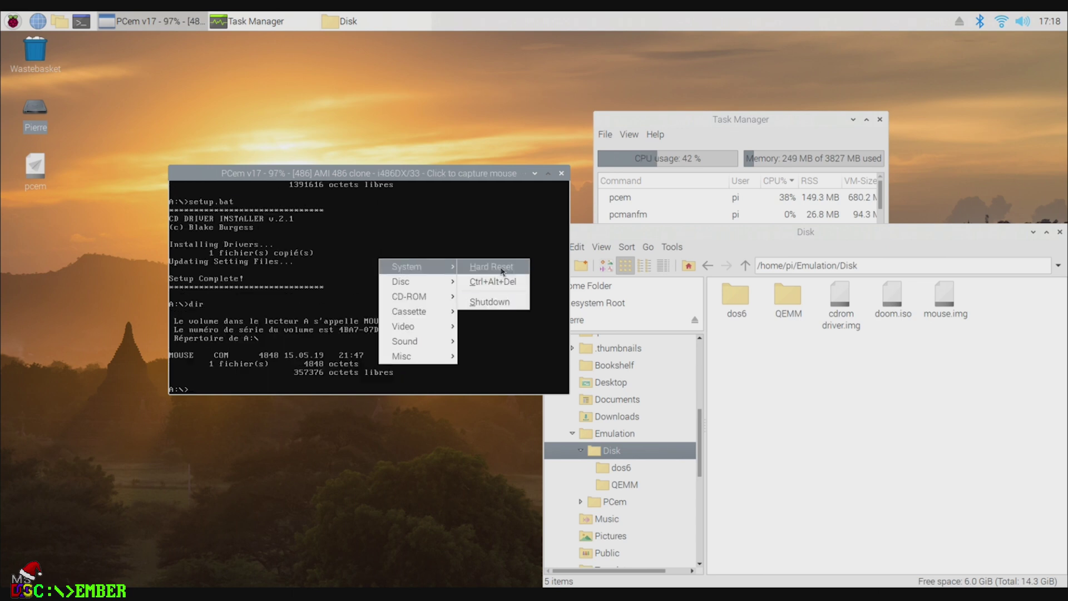
click(503, 284)
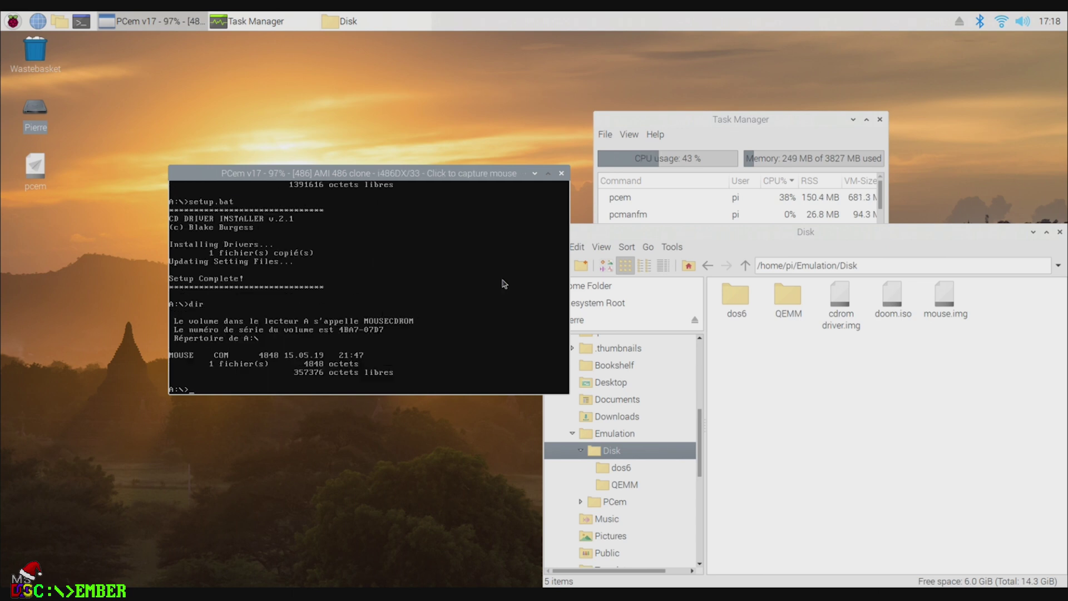
key(ctrl+alt+Delete)
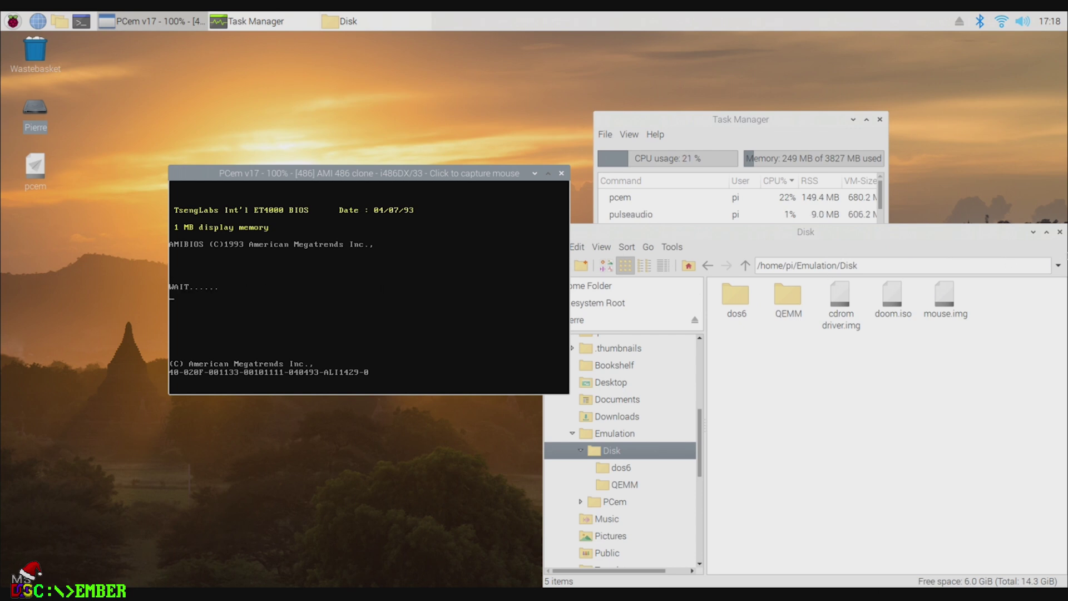
click(1060, 234)
Step: Eject the floppy from drive A and bring up the CD-ROM image chooser listing doom.iso
drag(727, 123, 816, 176)
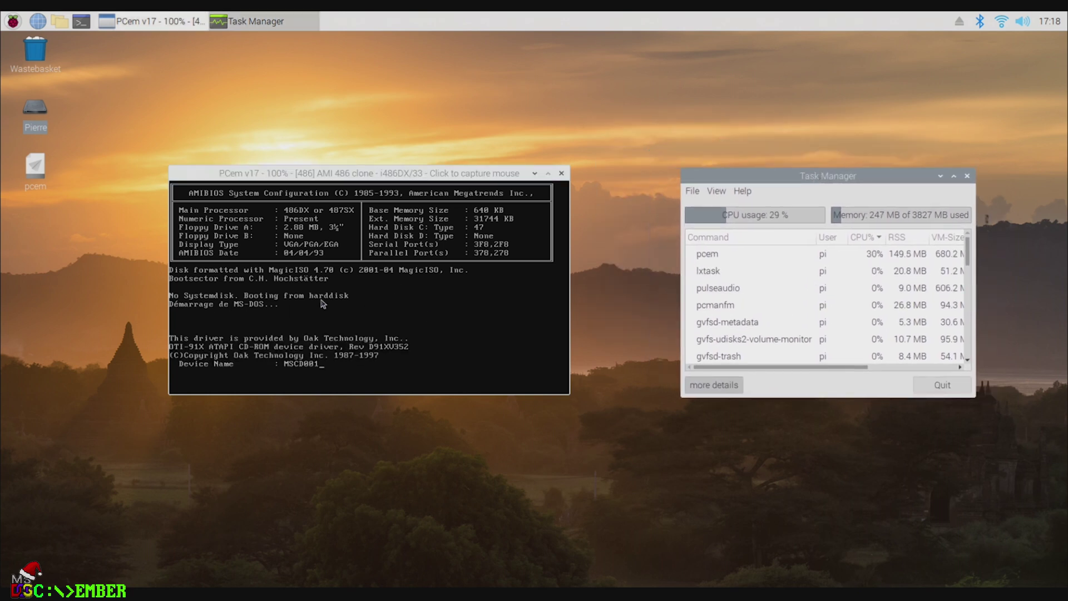
right_click(337, 286)
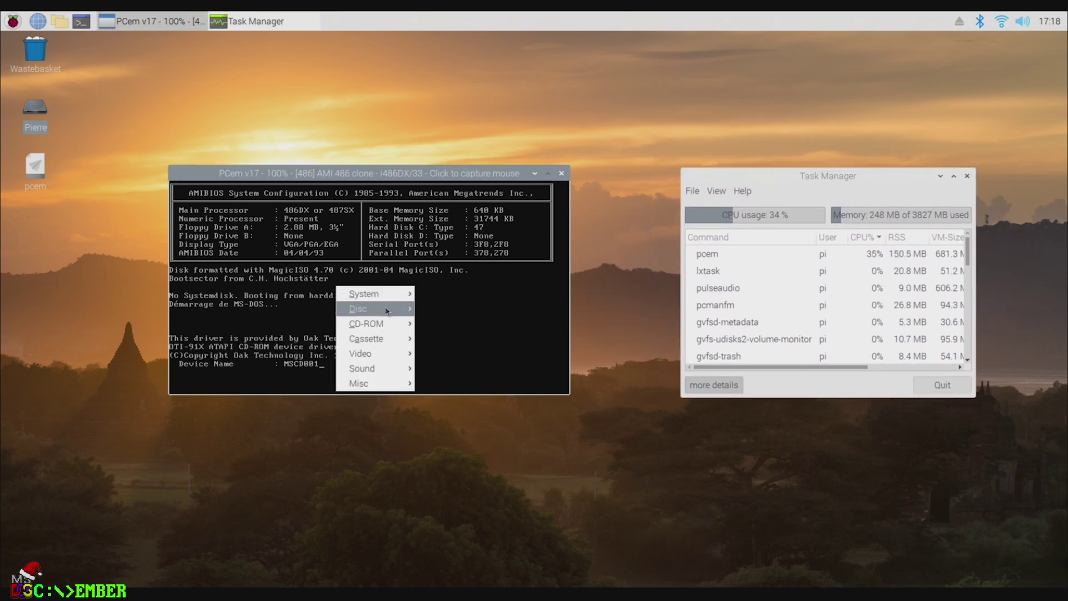
mouse_move(389, 309)
click(428, 338)
right_click(364, 277)
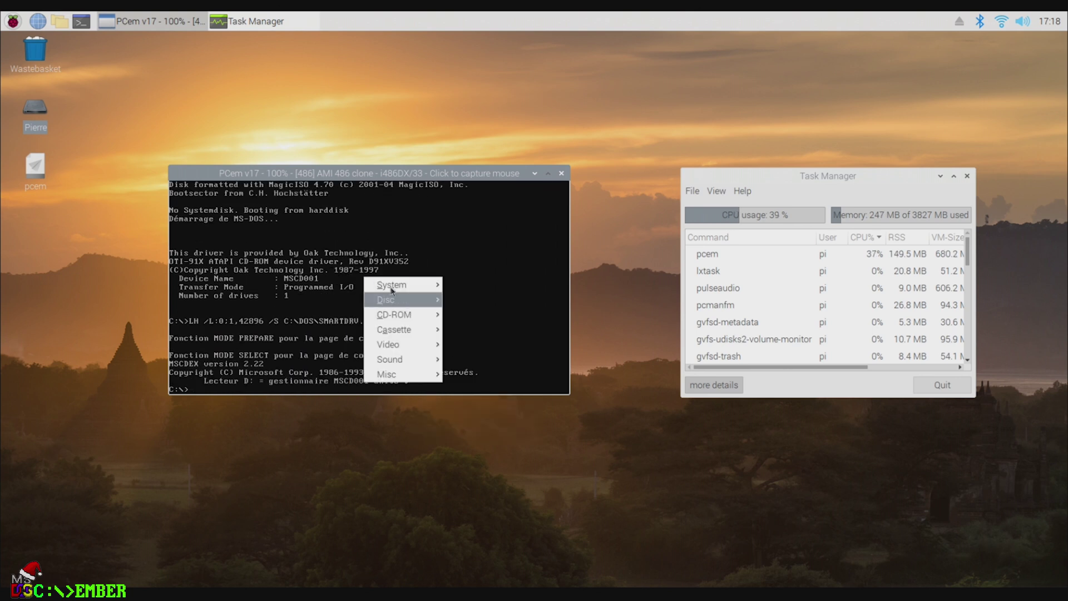
click(476, 316)
Step: Mount doom.iso as the emulated CD and list its files on drive D
click(390, 219)
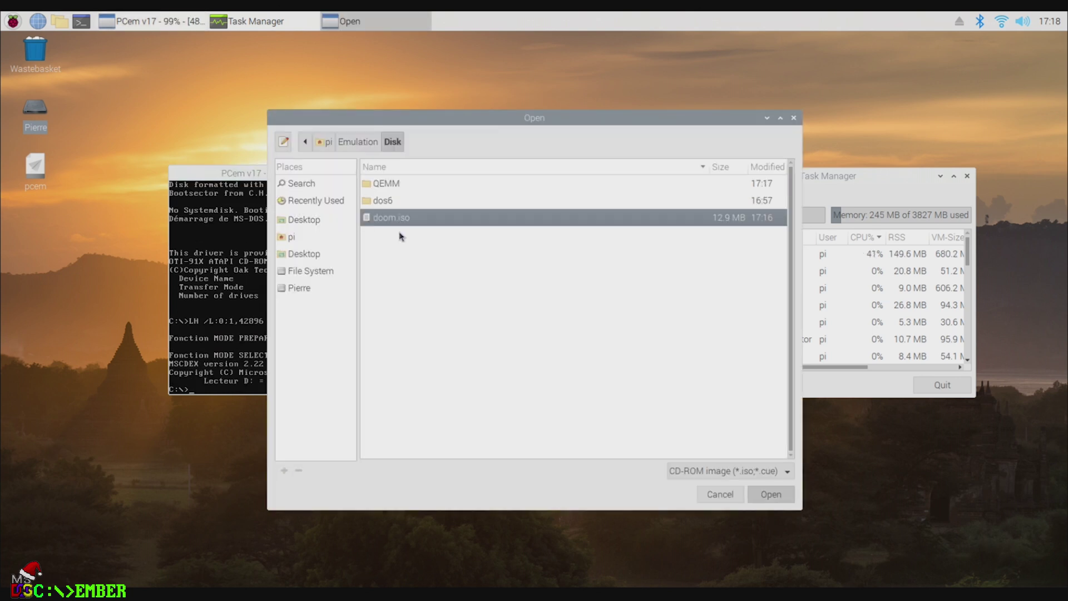
double_click(389, 218)
click(369, 278)
text(d:)
key(Return)
text(dir)
key(Return)
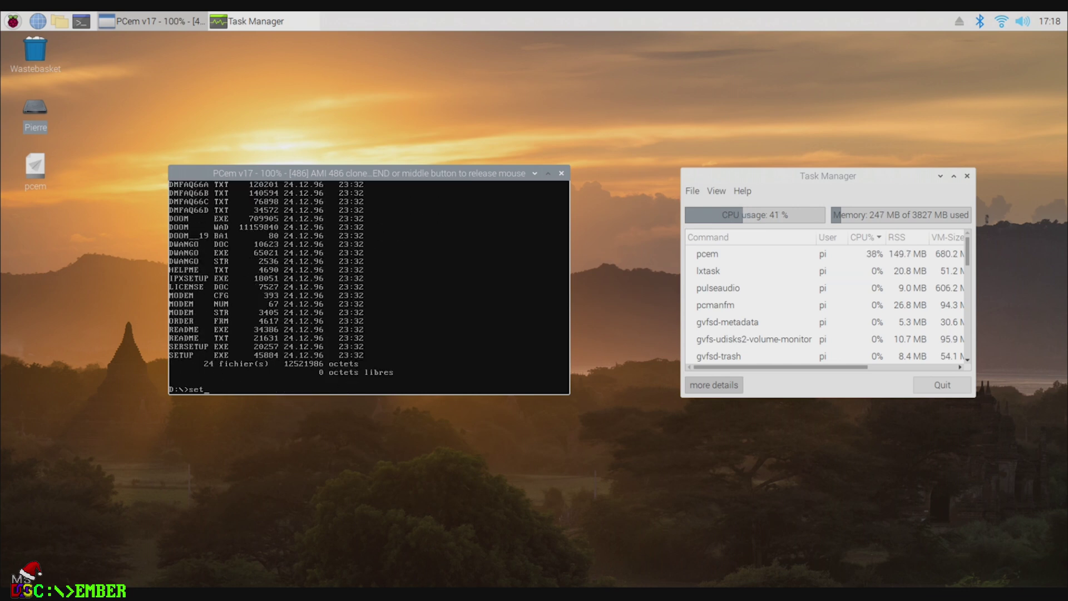
Step: In DOOM setup, choose Sound Blaster for music and sound effects, then save and launch DOOM
key(Return)
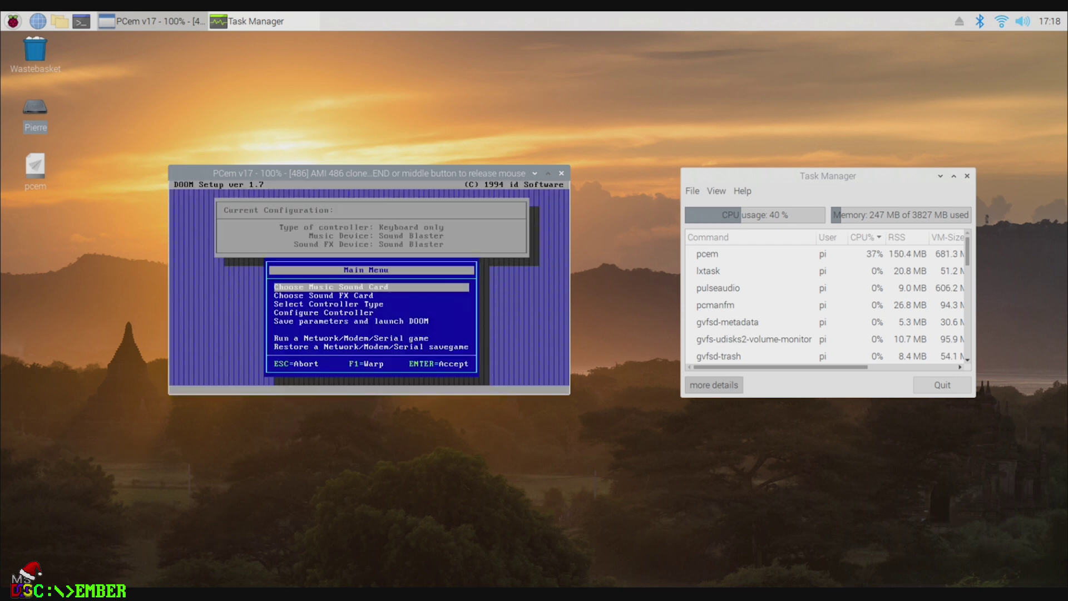
key(Return)
key(Return)
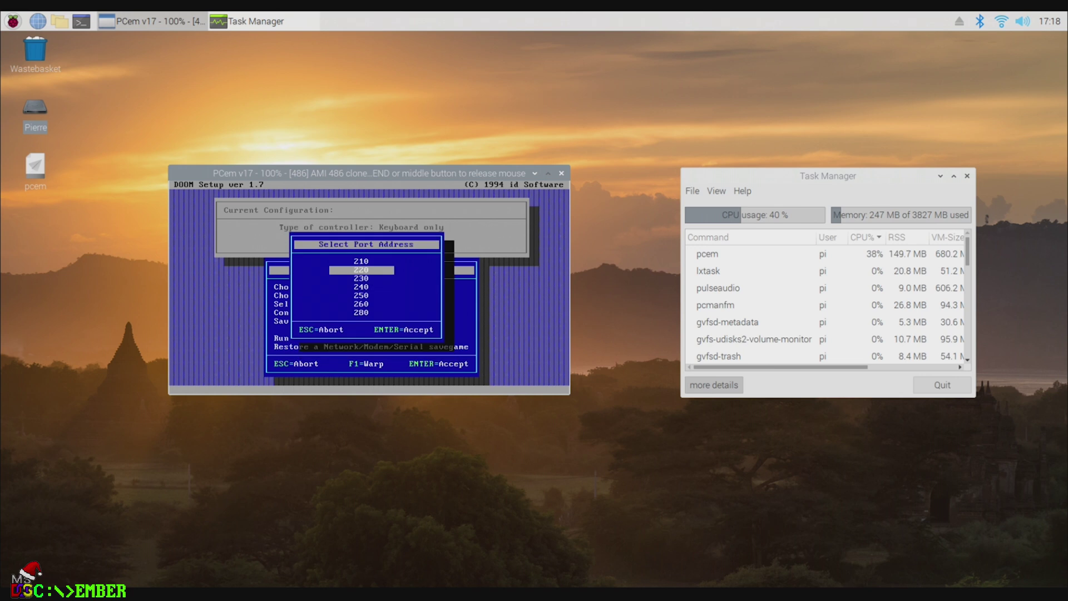
key(Return)
key(Down)
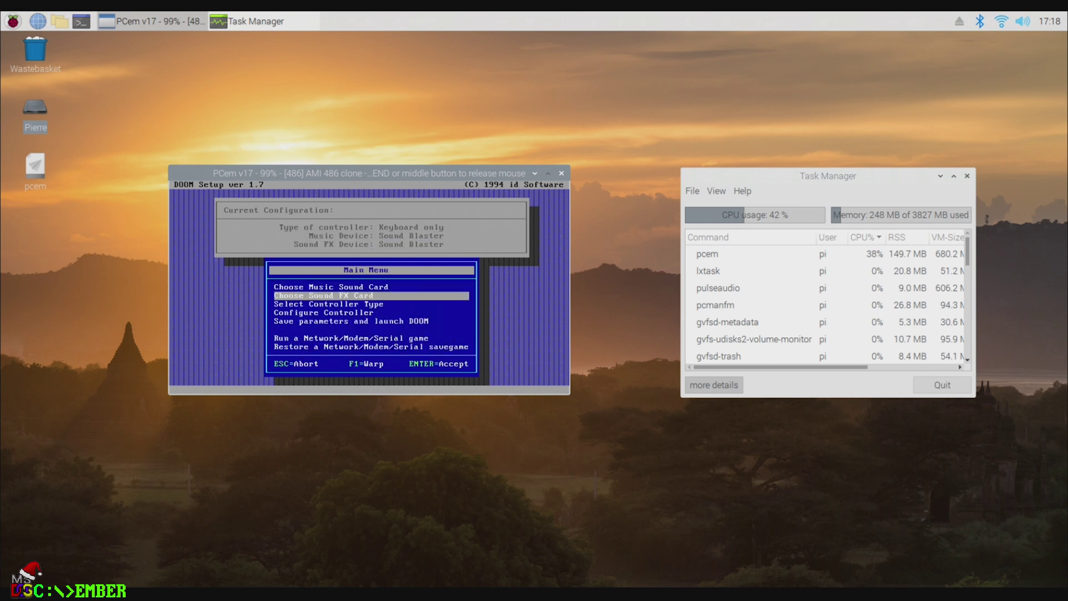
key(Return)
key(Return)
key(Return)
key(Return)
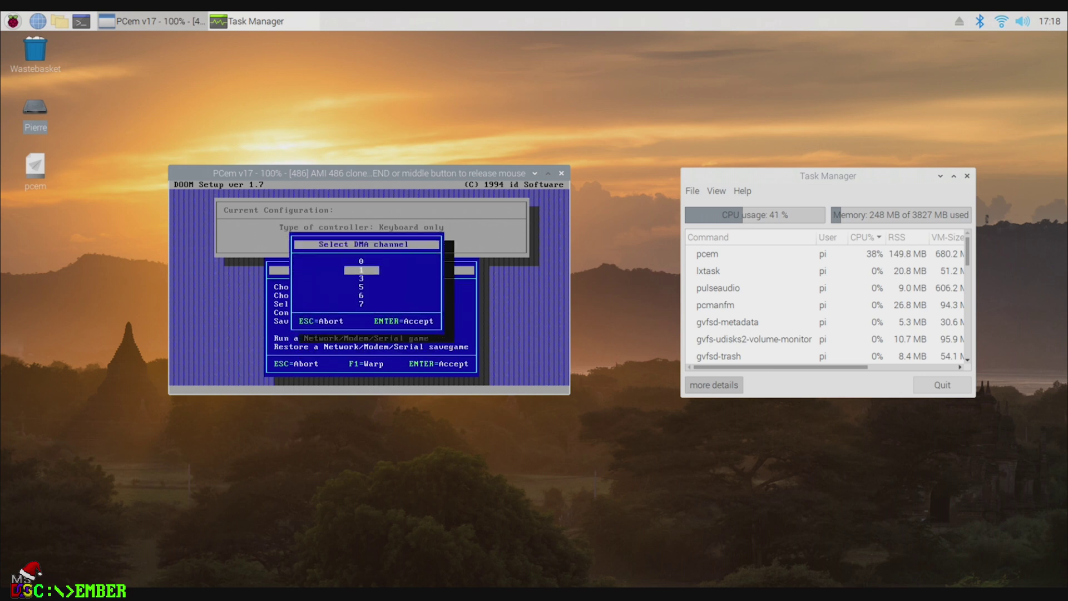
key(Return)
key(Return)
key(Down)
key(Down)
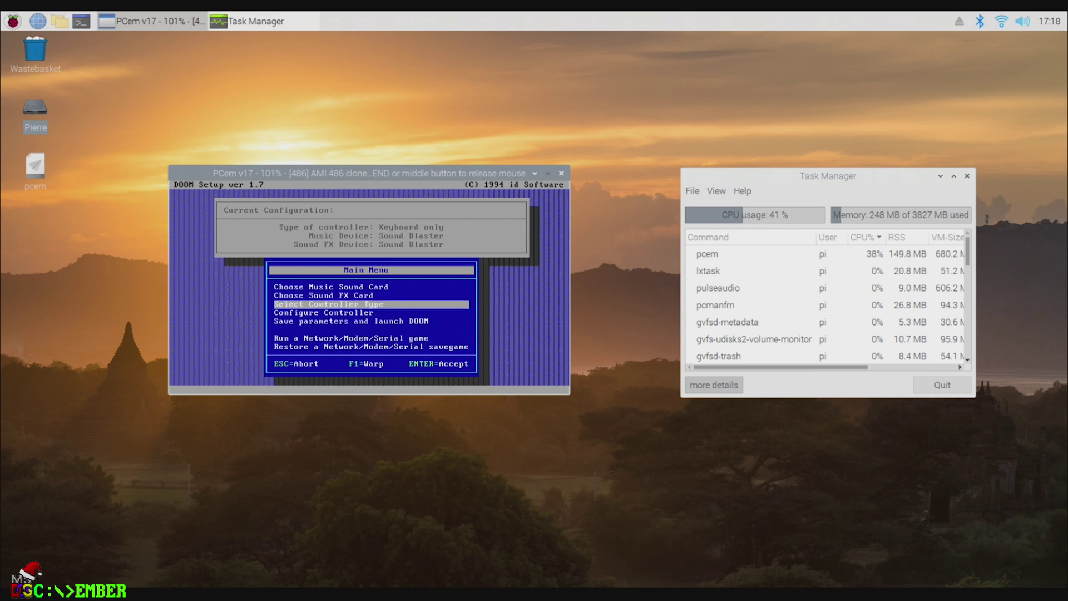
key(Down)
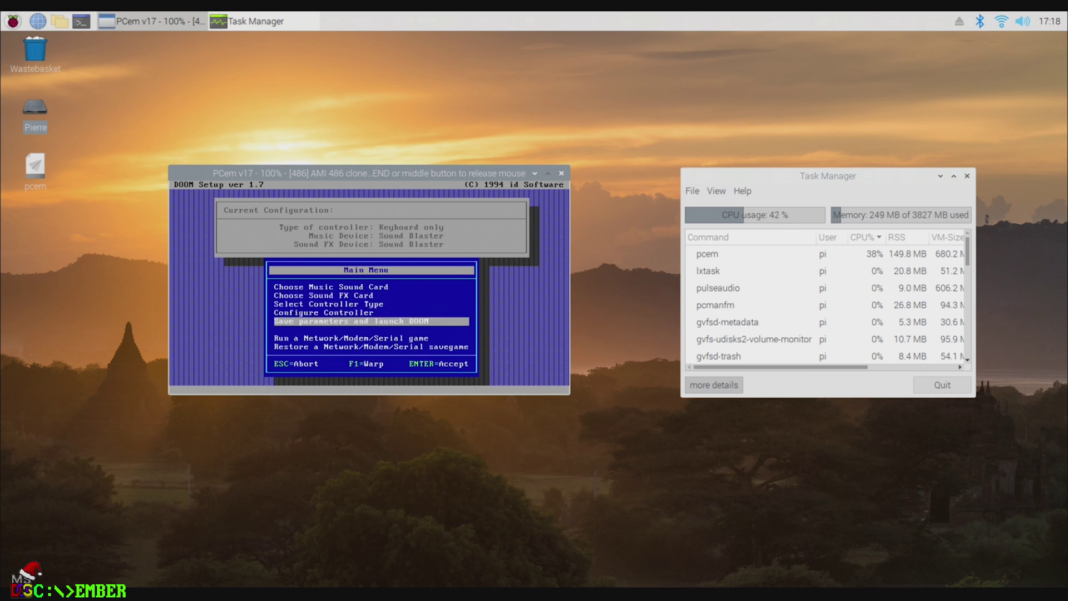
key(Return)
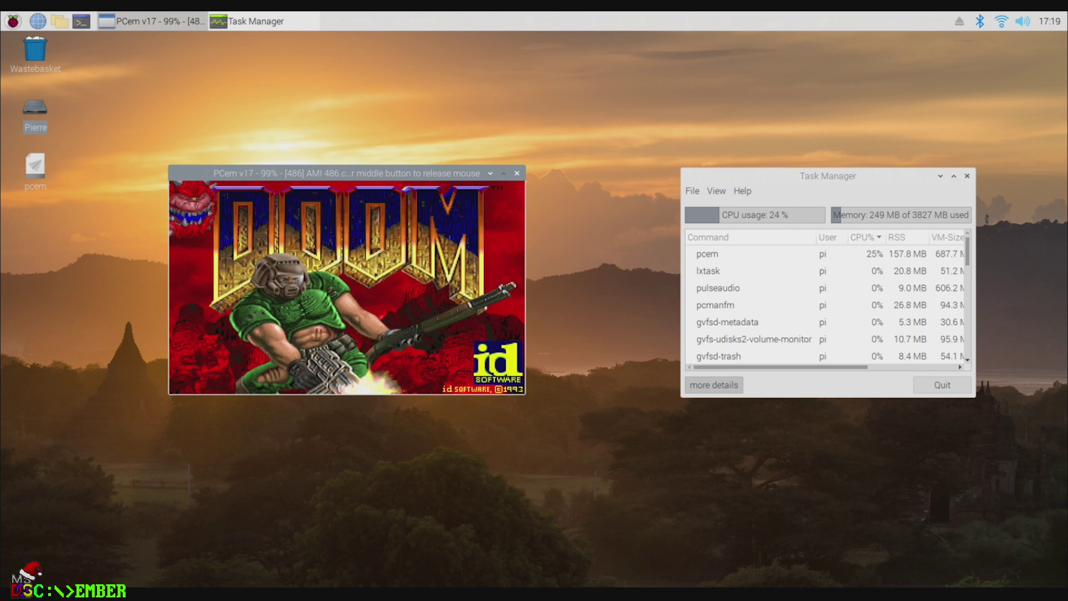
Step: From DOOM's Options menu, reduce Screen Size by one step
key(Escape)
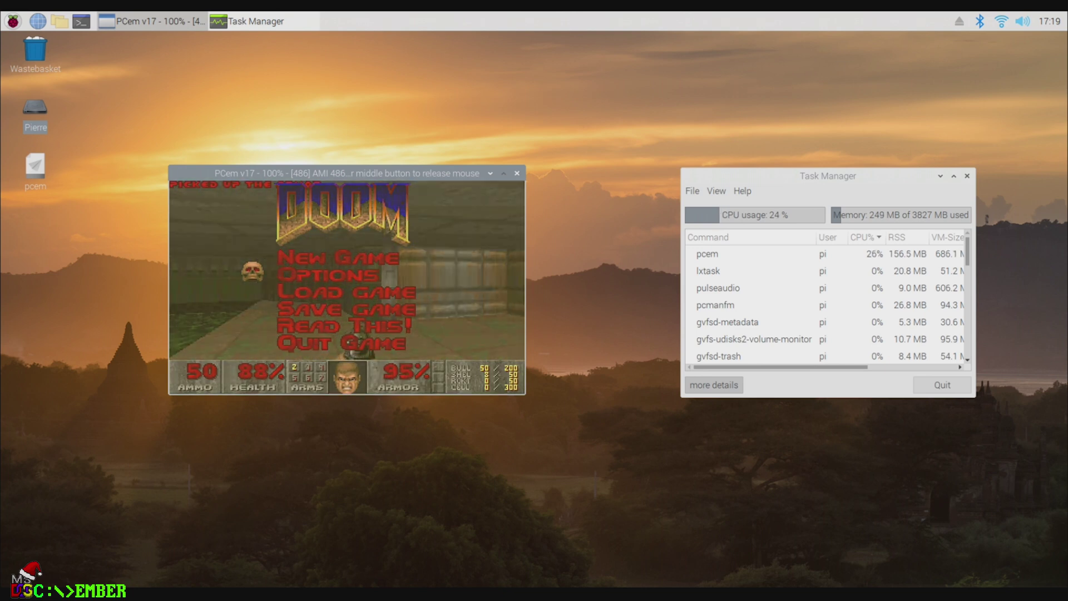
key(Return)
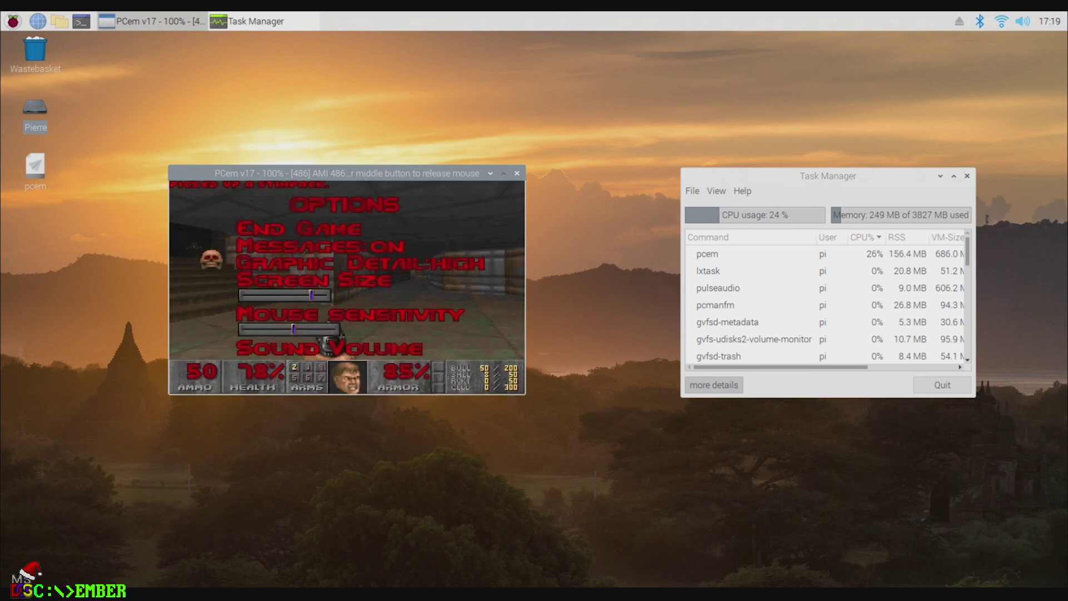
key(Down)
key(Down)
key(Left)
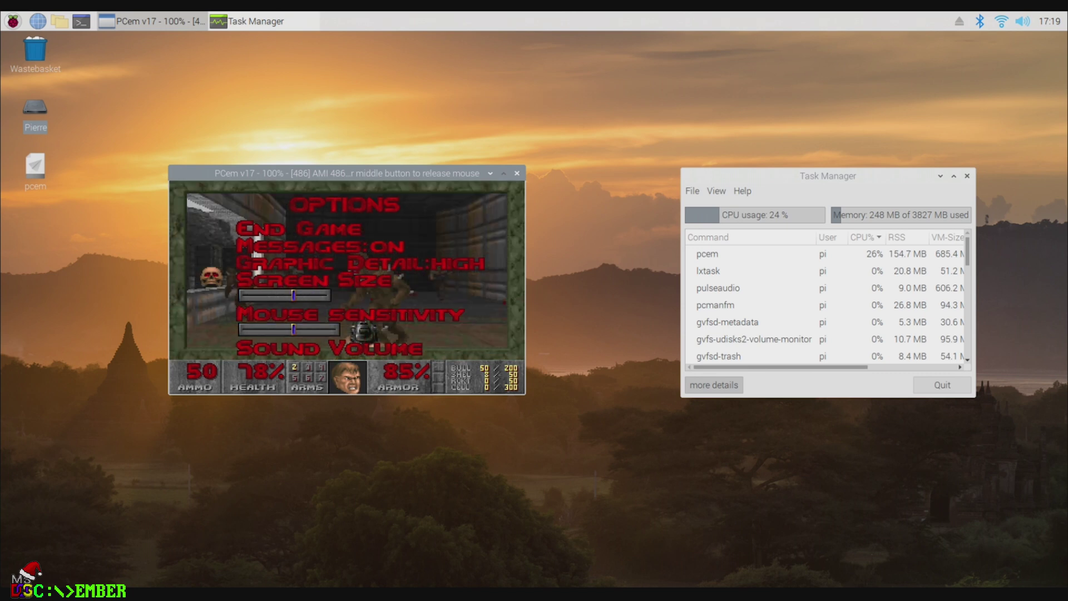
key(Left)
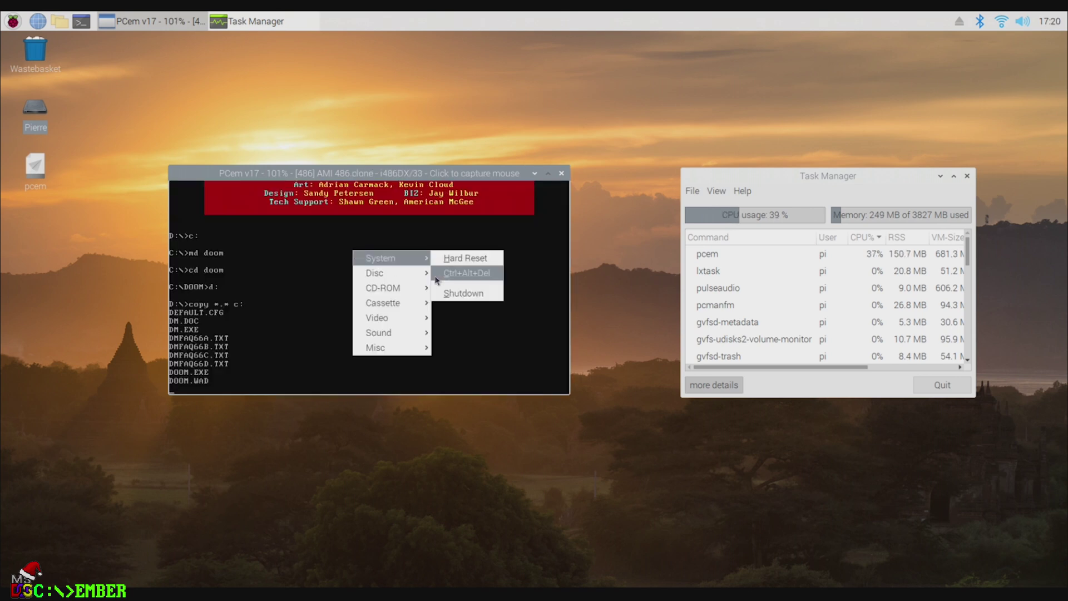
Step: Change the machine configuration's CPU from i486DX/33 to i486DX2/66
mouse_move(409, 349)
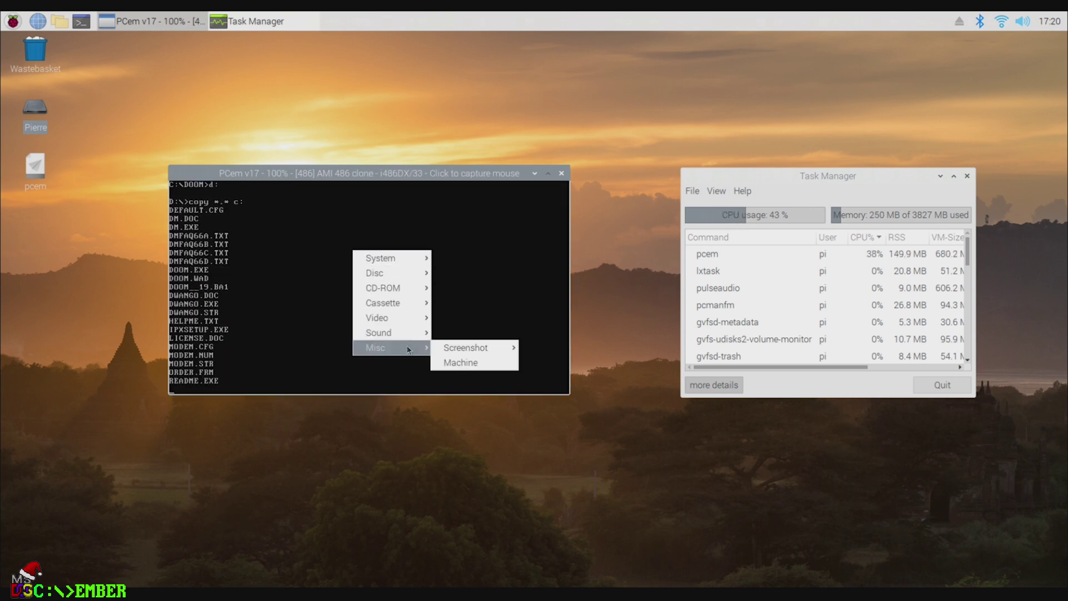
click(470, 364)
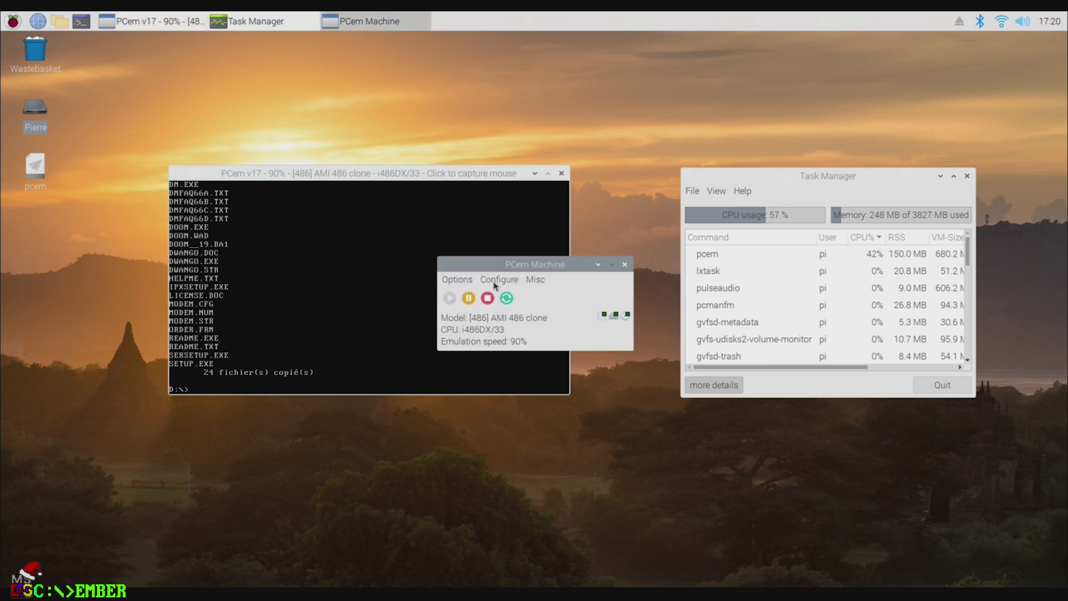
click(507, 303)
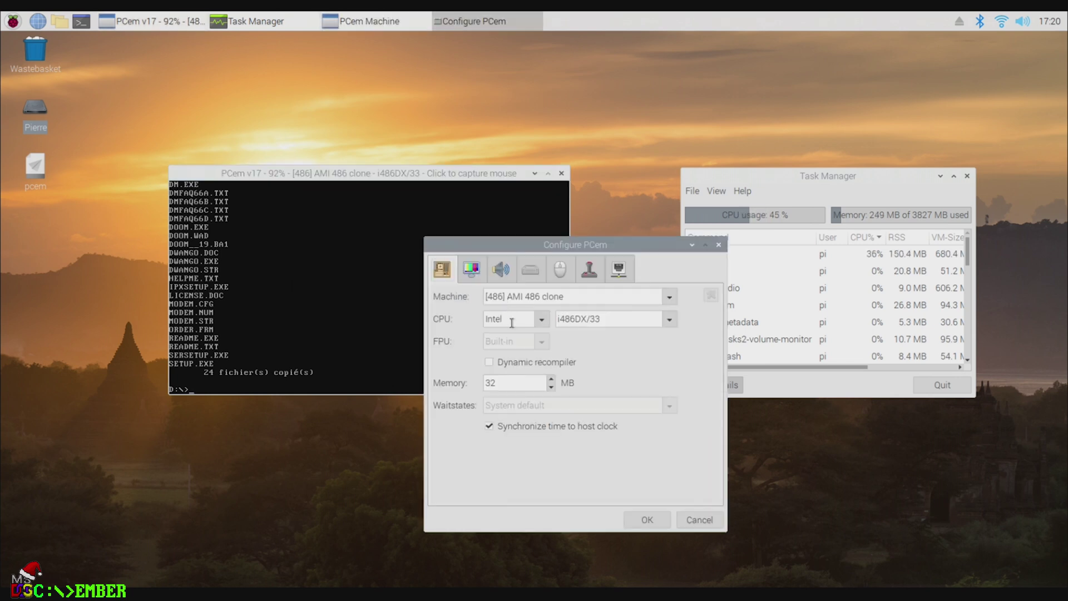
click(668, 320)
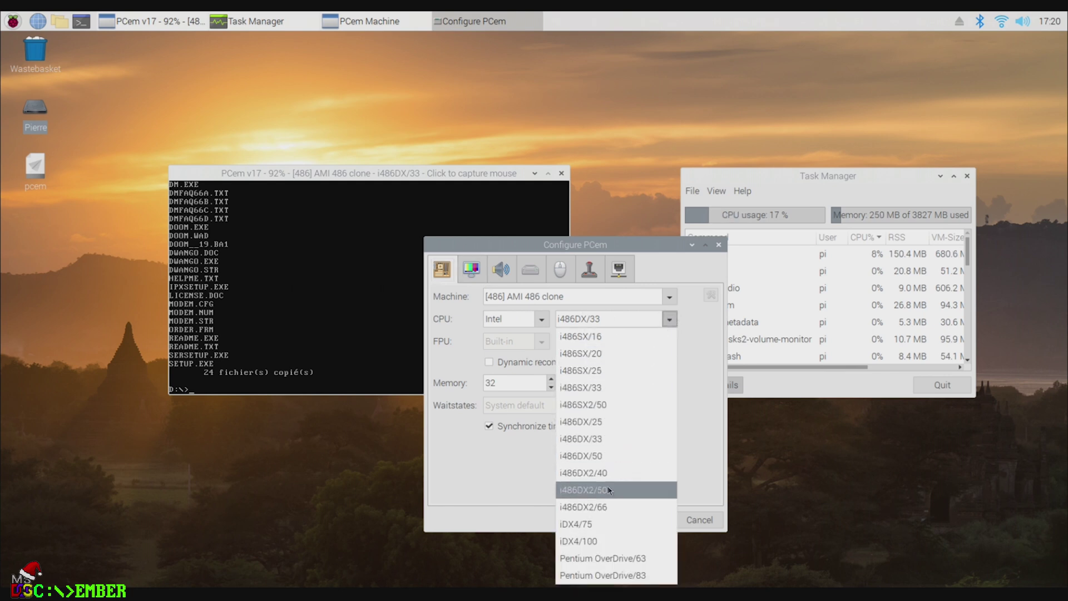
click(608, 507)
click(645, 520)
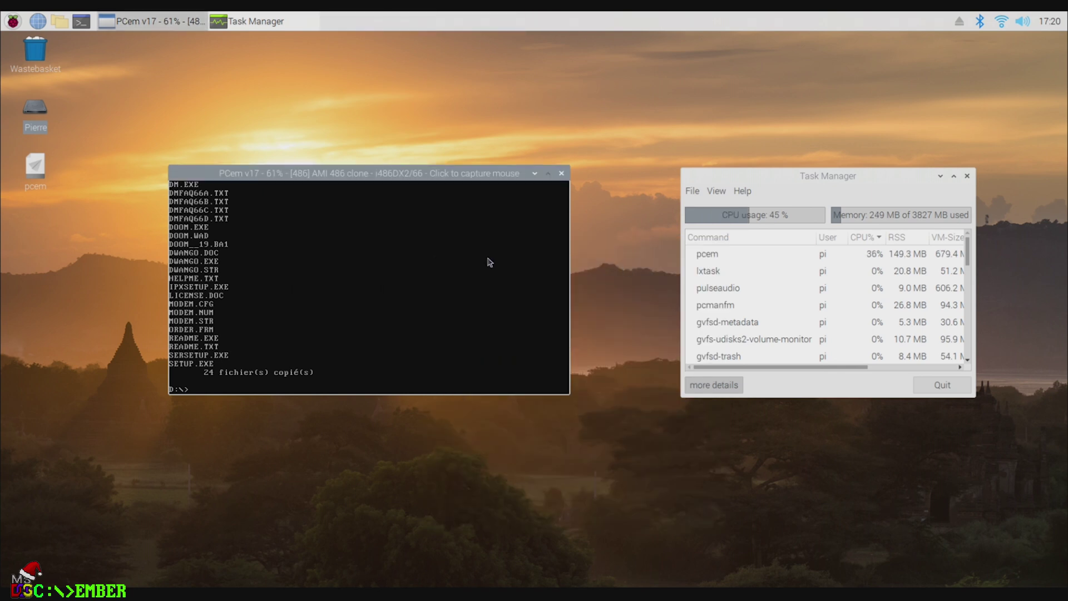
right_click(344, 247)
Step: Hard-reset the emulated PC so MS-DOS boots on the i486DX2/66, then release the mouse
mouse_move(391, 260)
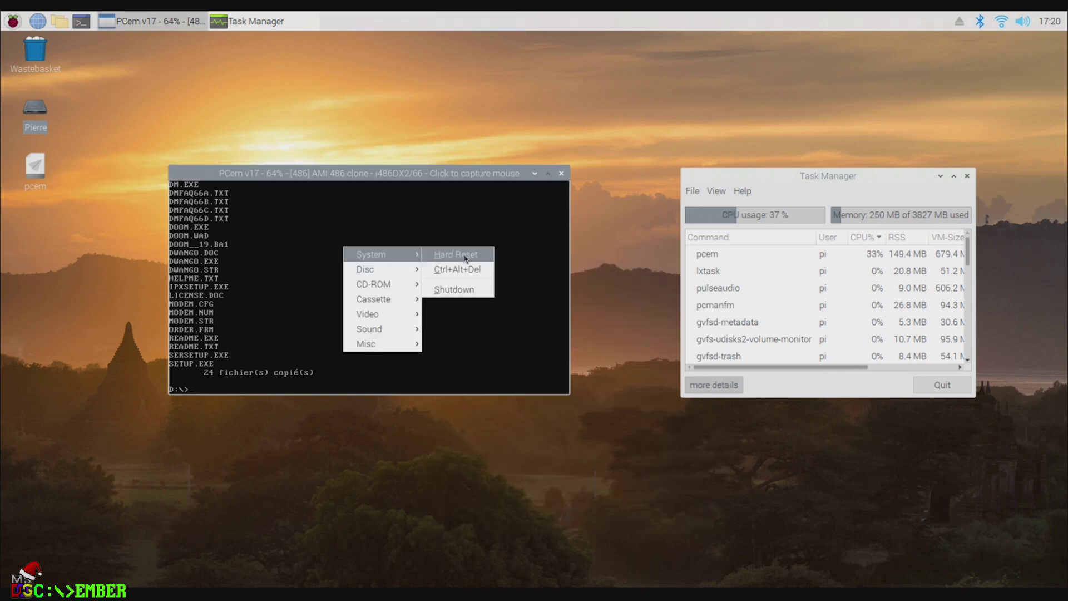
click(465, 259)
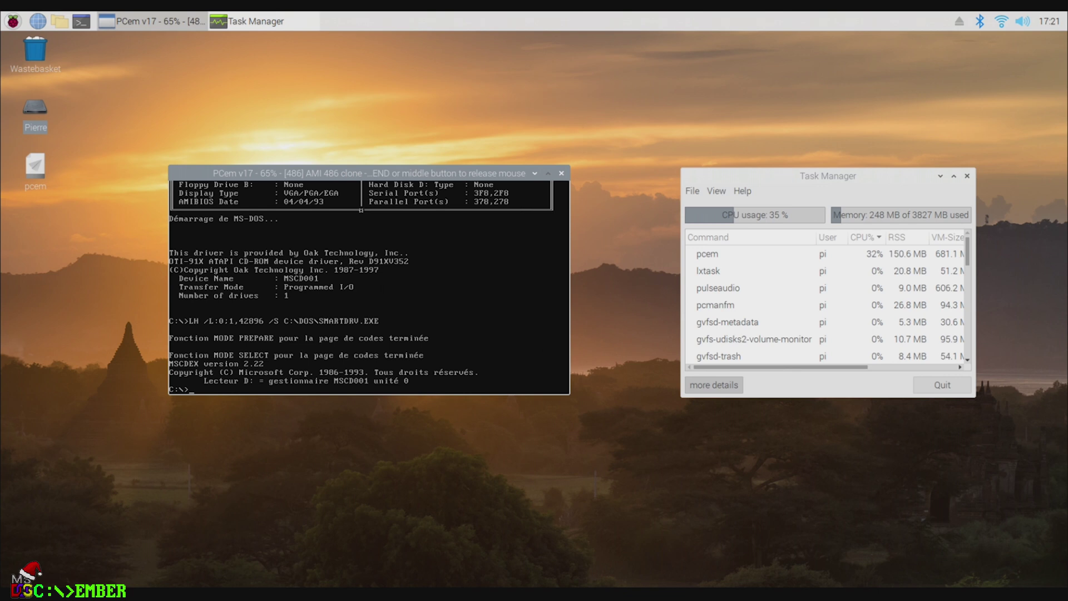
key(ctrl+End)
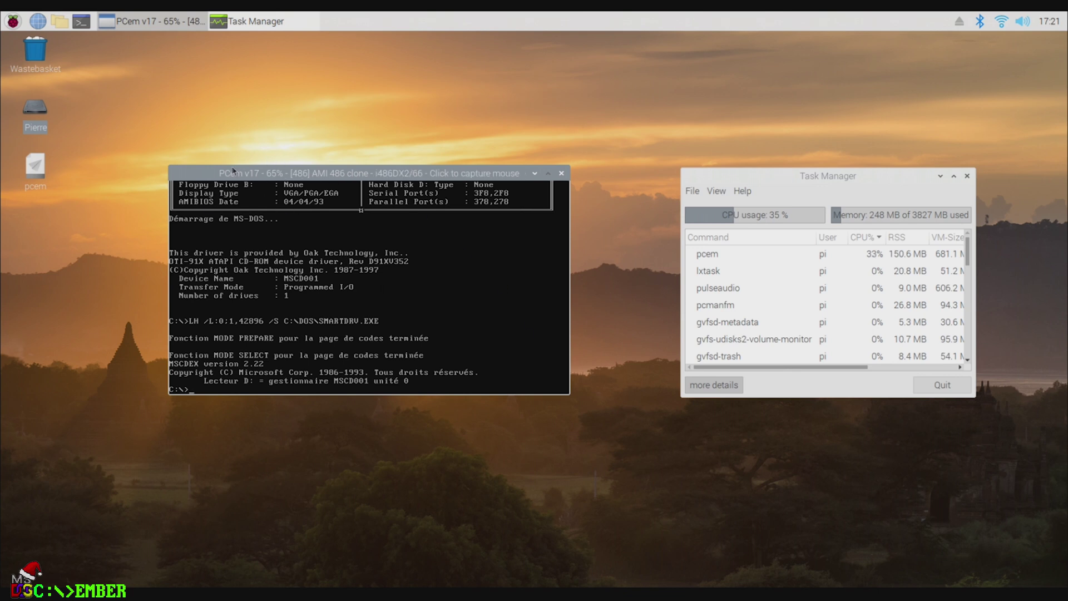
Step: Set the emulated machine's CPU to i486DX2/50 in the machine configuration
right_click(324, 273)
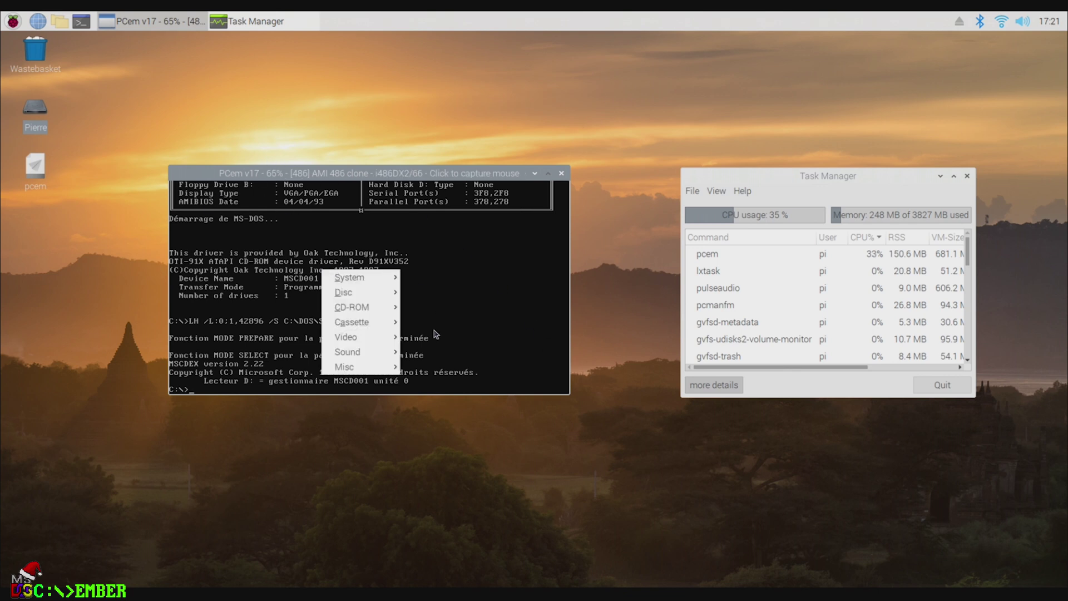
mouse_move(367, 366)
click(429, 382)
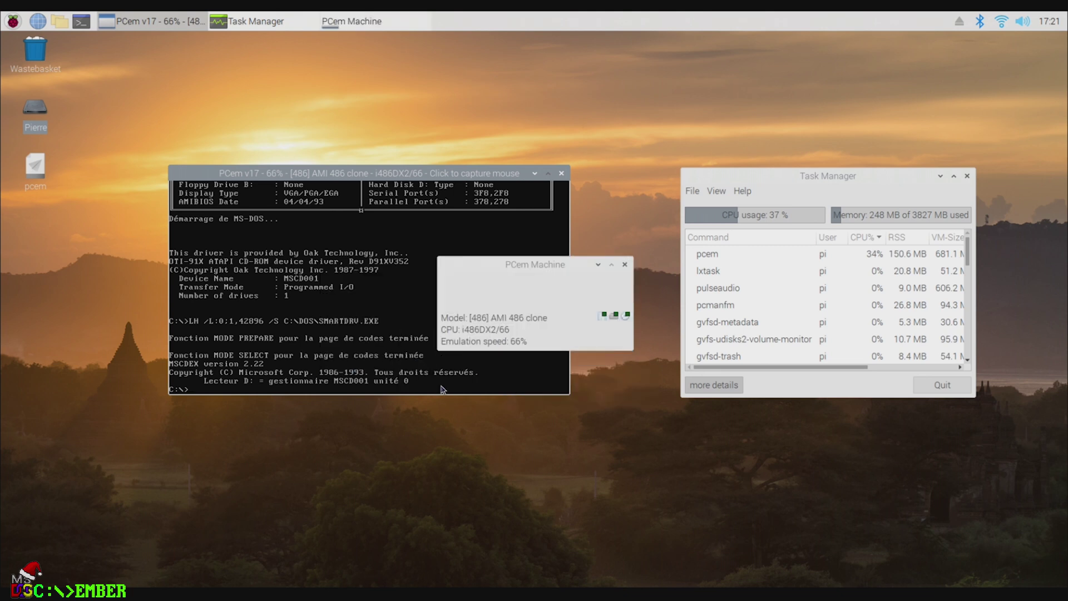
click(459, 279)
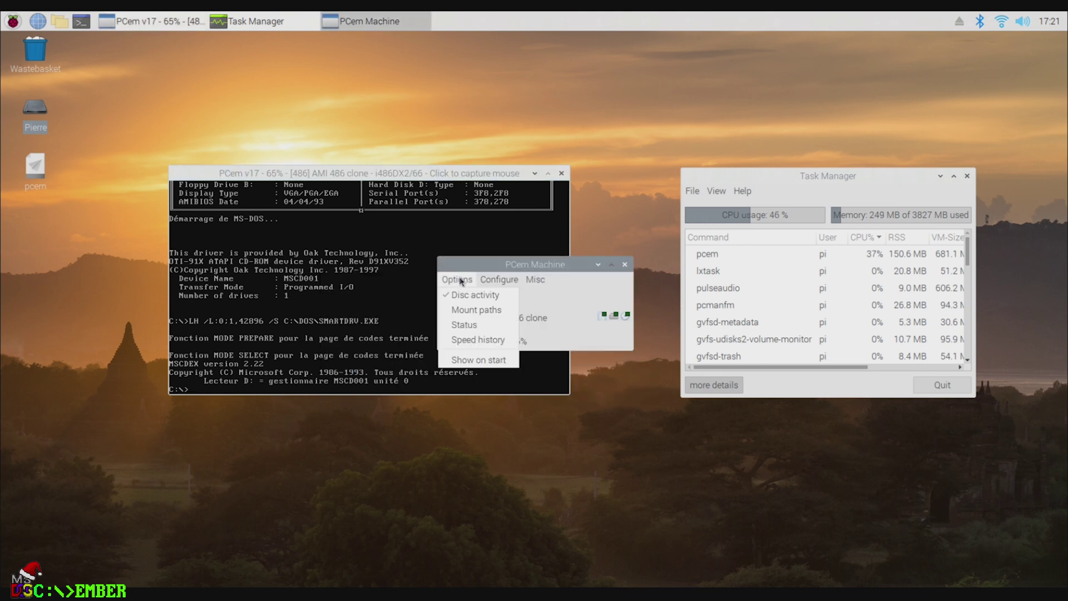
click(460, 279)
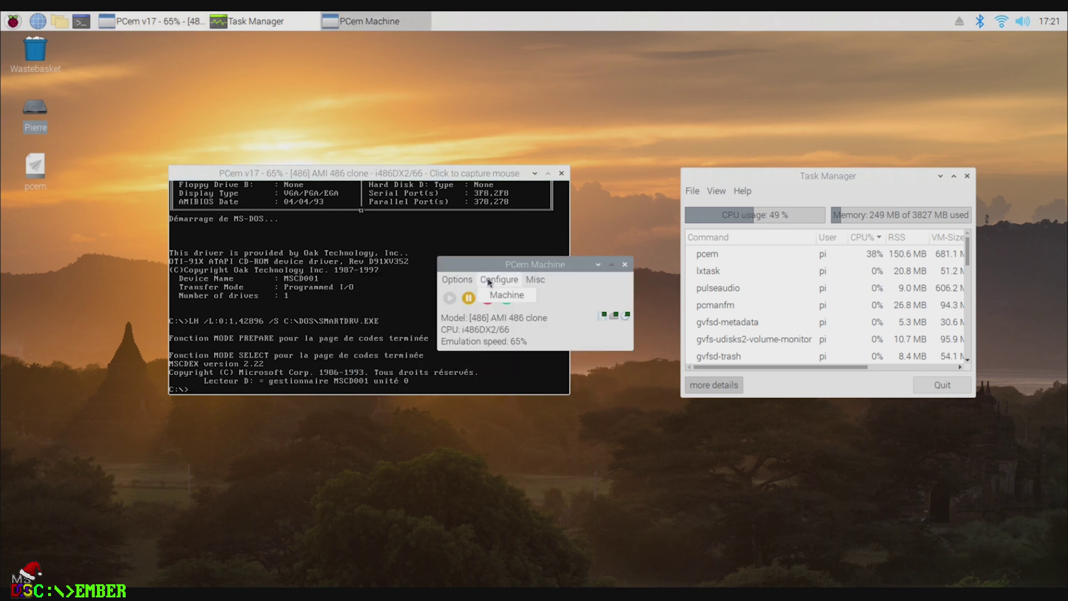
click(502, 300)
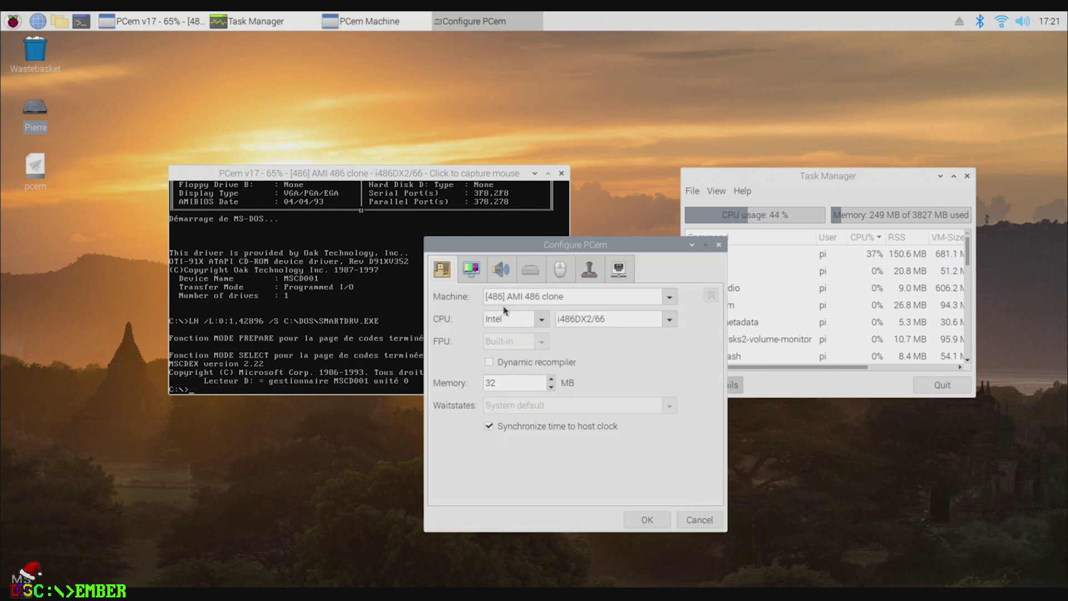
click(669, 318)
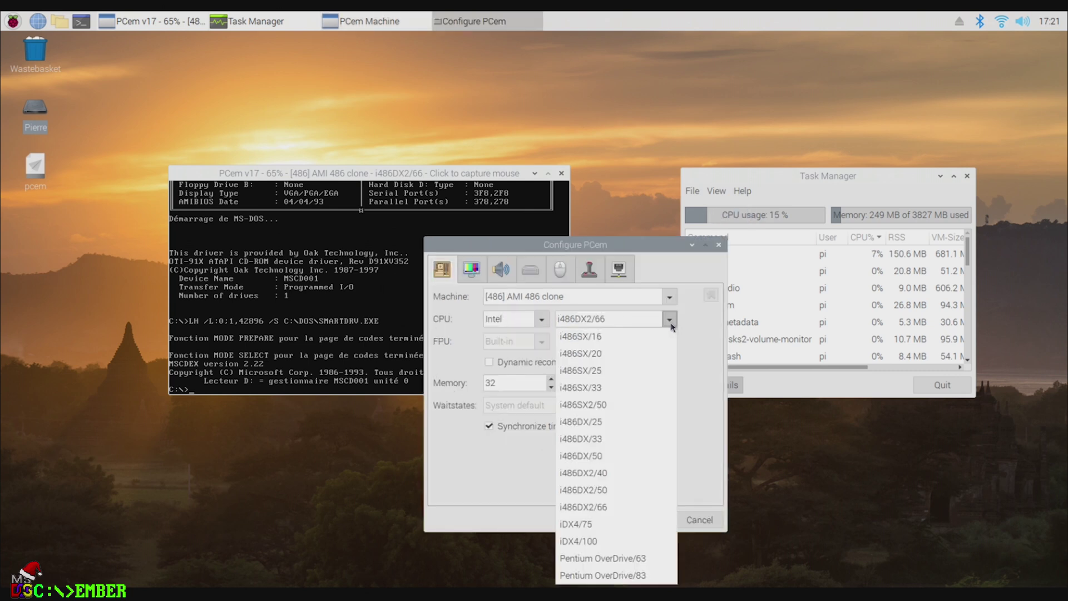
click(595, 489)
click(640, 518)
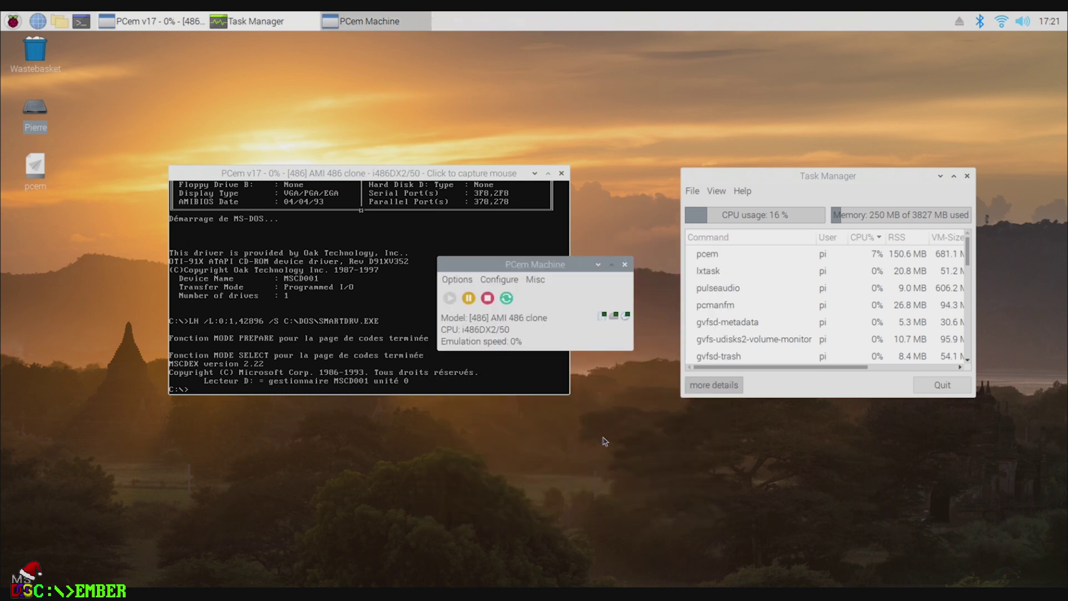
Step: Switch the CPU to i486SX2/50, confirm the reset and return the mouse to the emulated PC
click(499, 279)
click(518, 295)
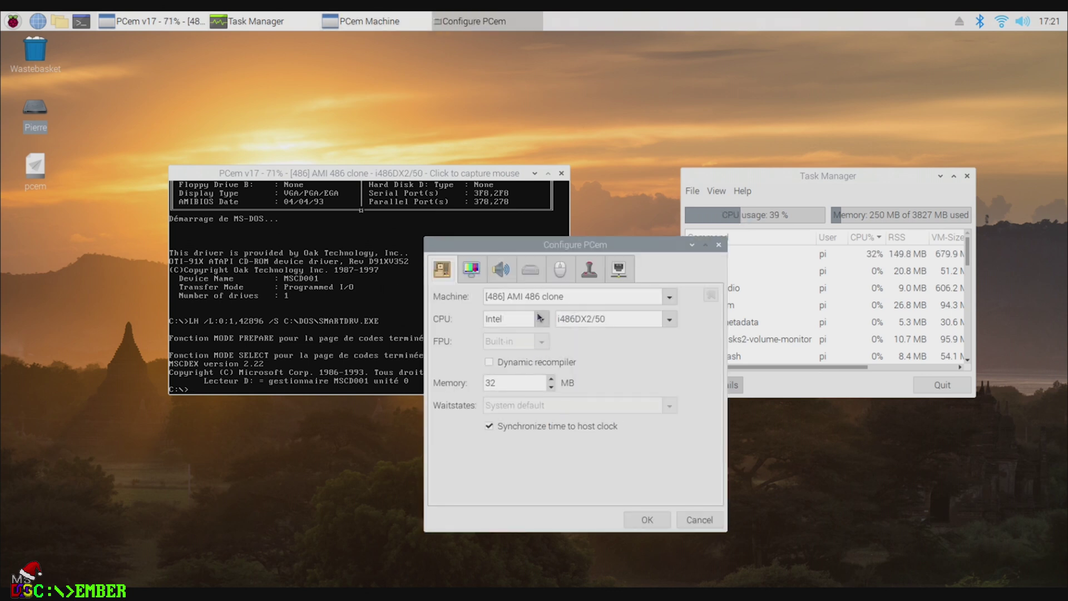
click(669, 320)
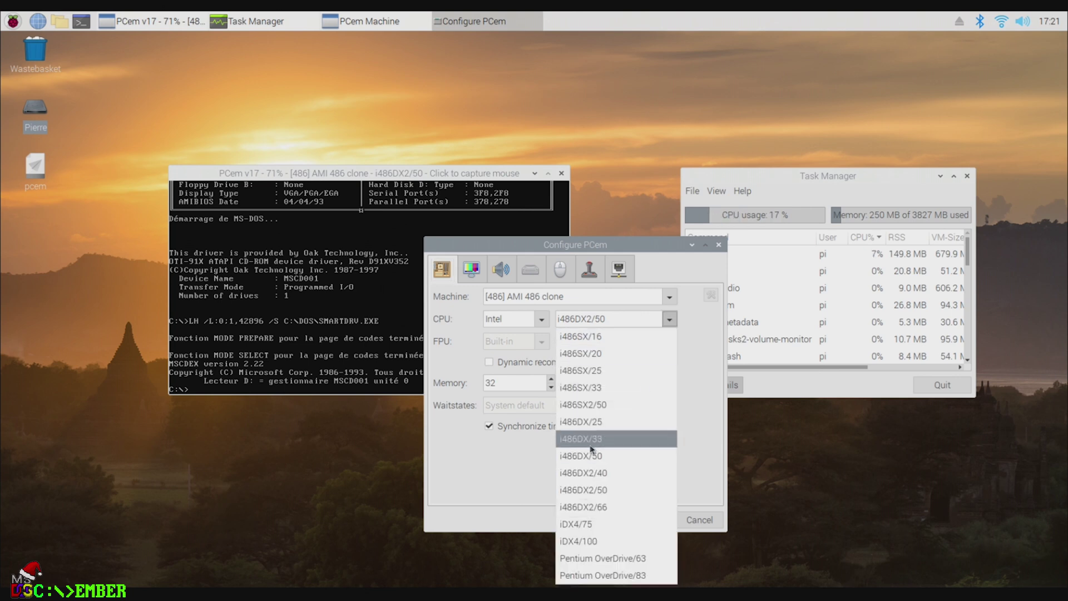
click(600, 406)
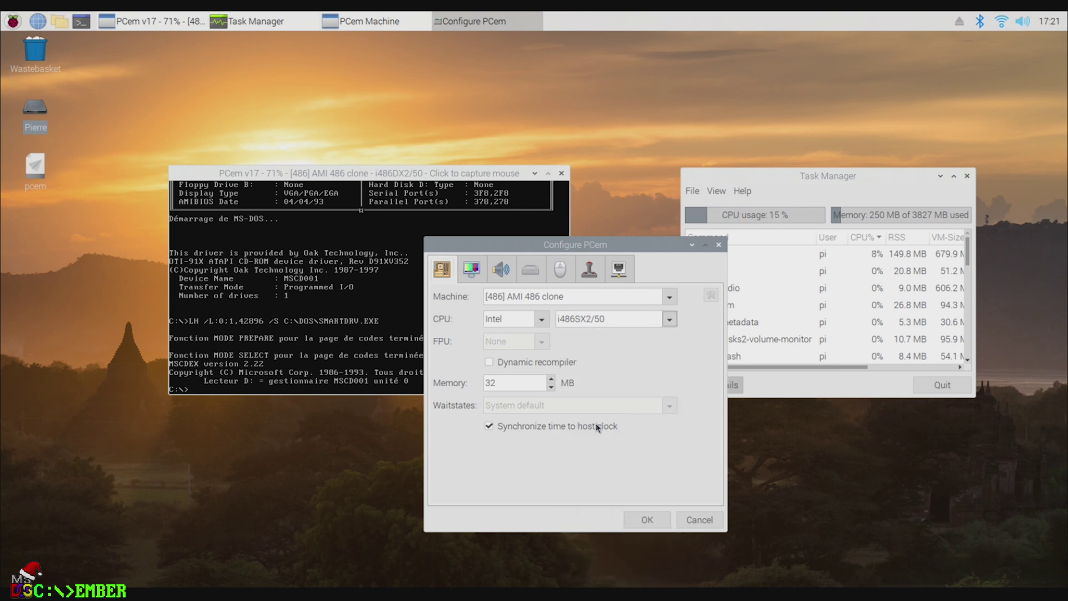
click(644, 519)
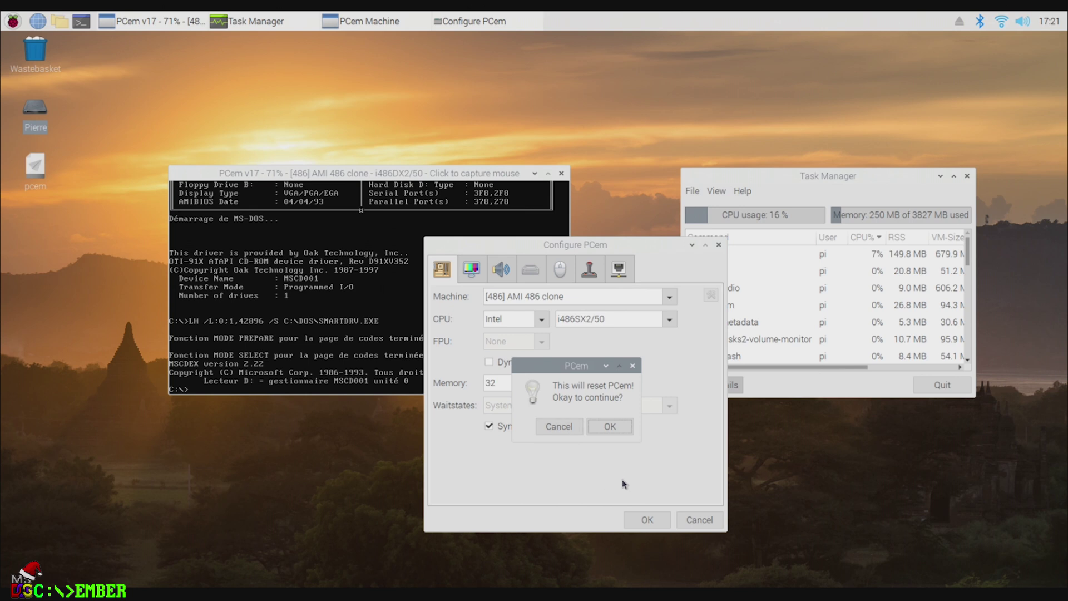
click(608, 426)
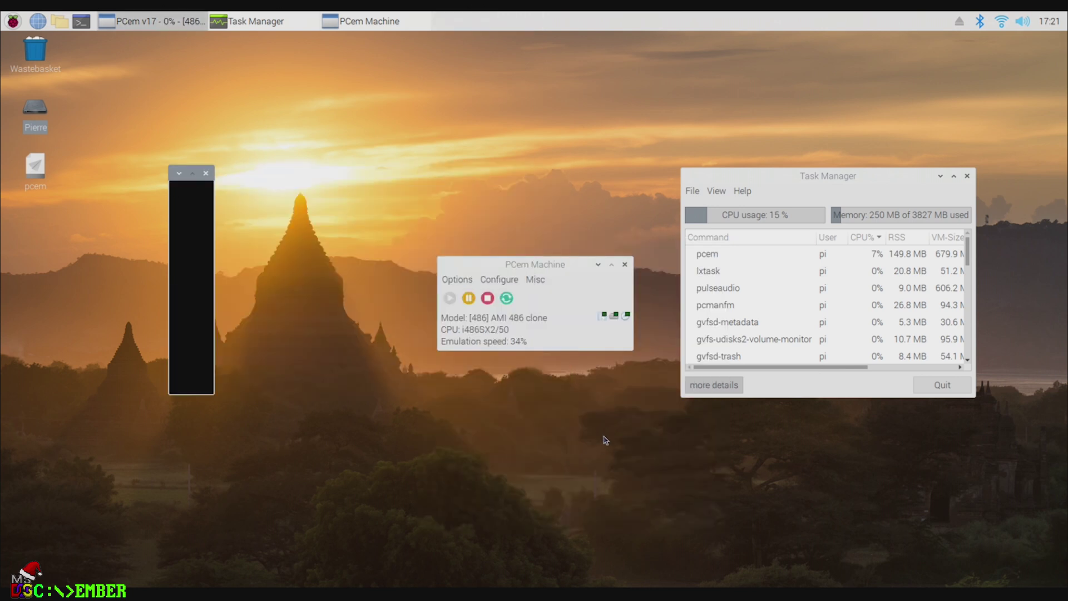
click(489, 329)
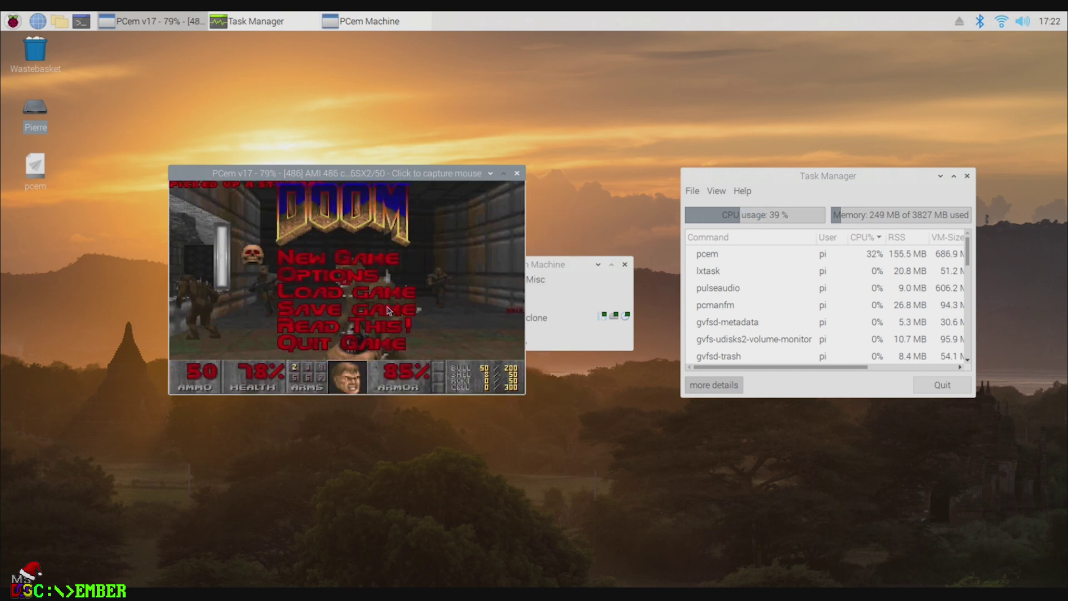
Step: Toggle PCem to fullscreen
right_click(350, 227)
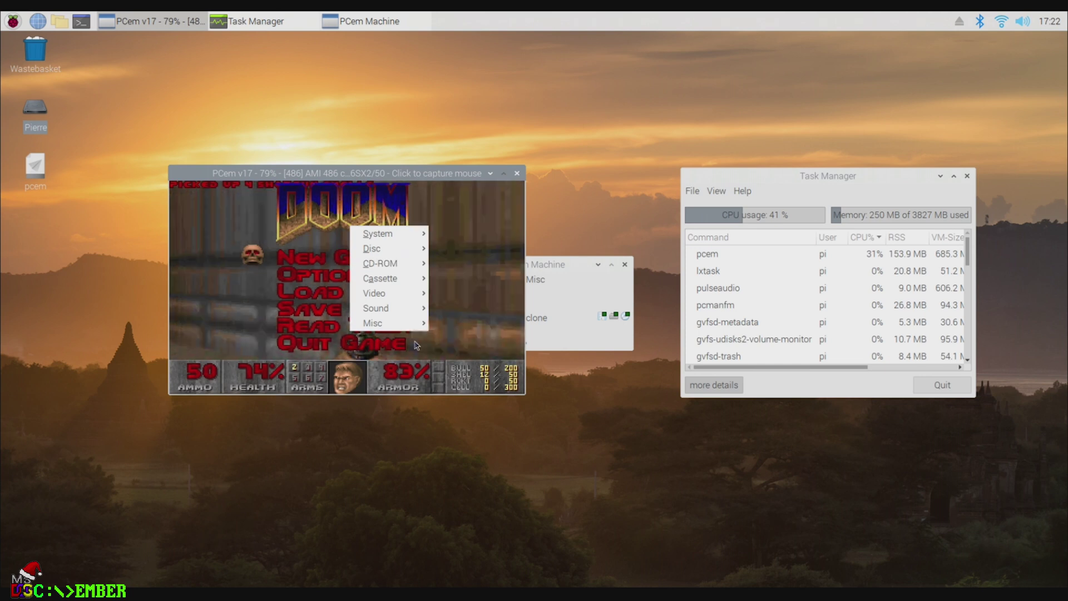
mouse_move(404, 300)
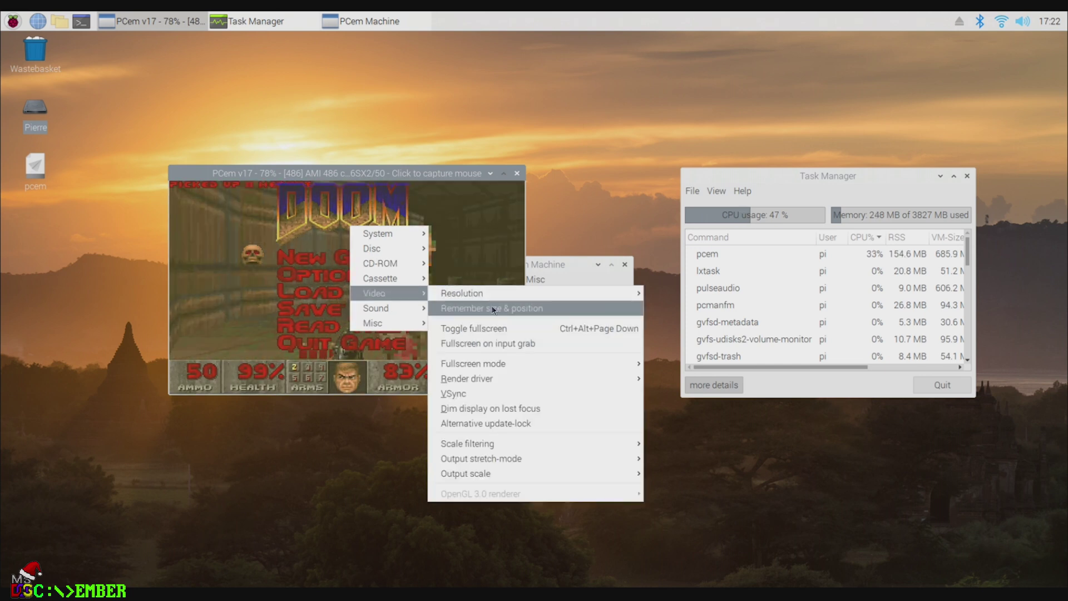
click(473, 328)
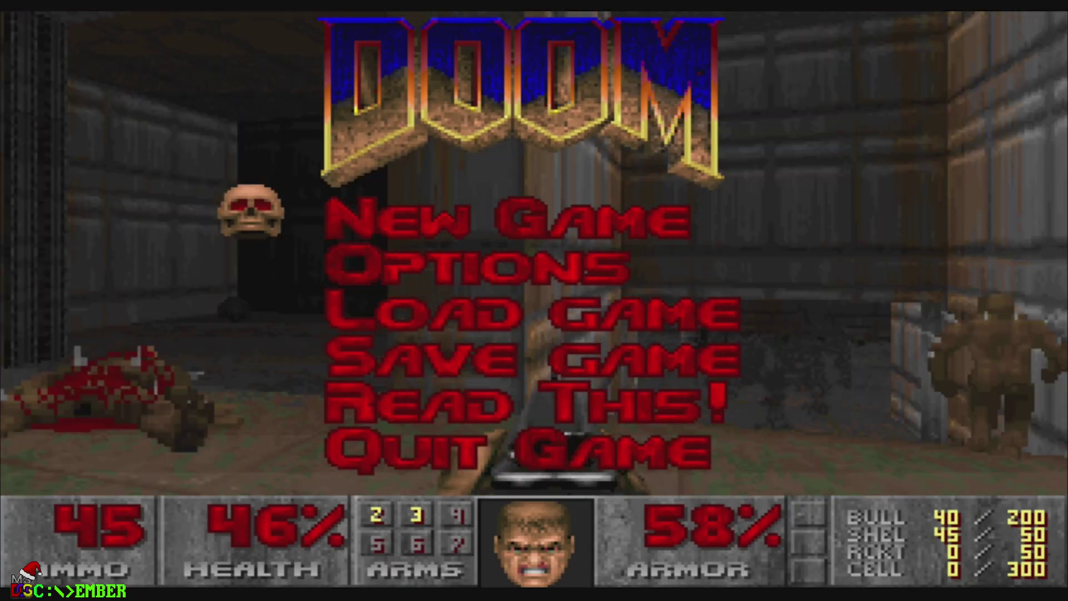
Step: In DOOM's Options menu, shrink Screen Size further for a smaller framed view
key(Down)
key(Return)
key(Left)
key(Left)
key(Left)
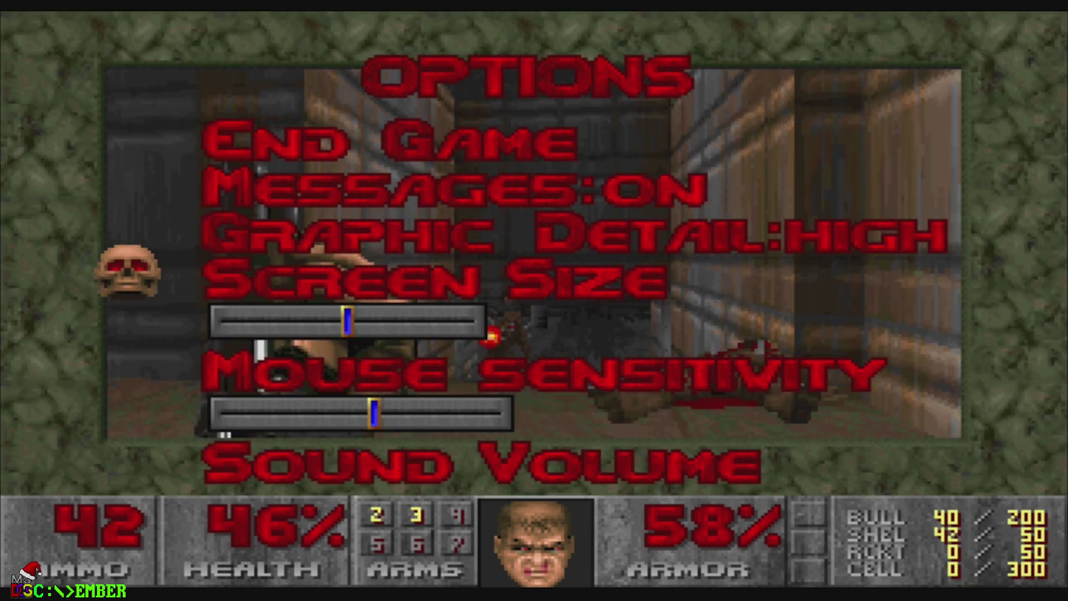
key(Left)
key(Left)
key(Left)
key(Left)
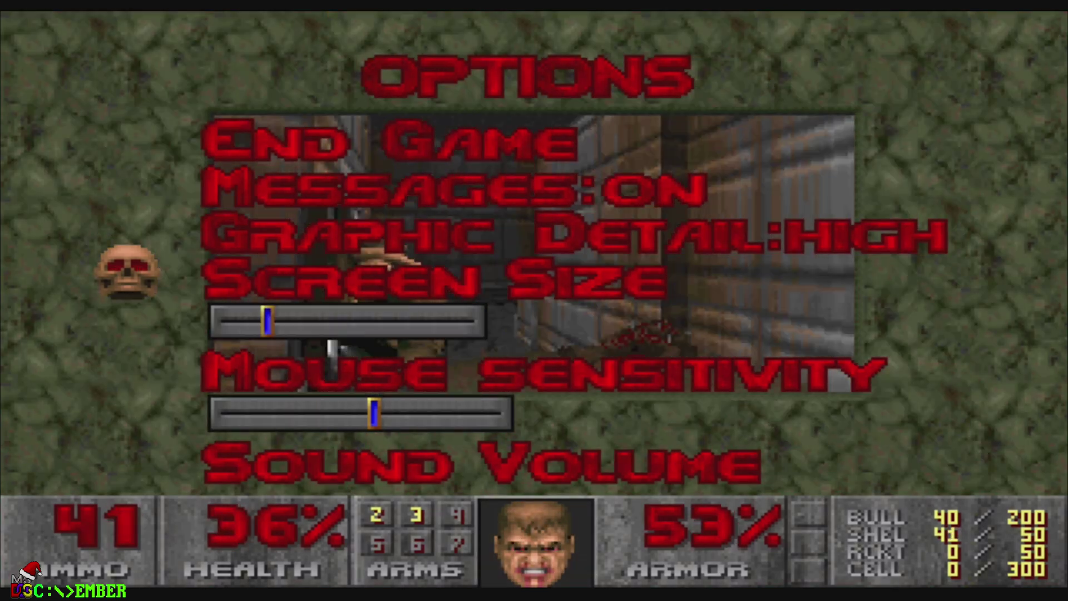